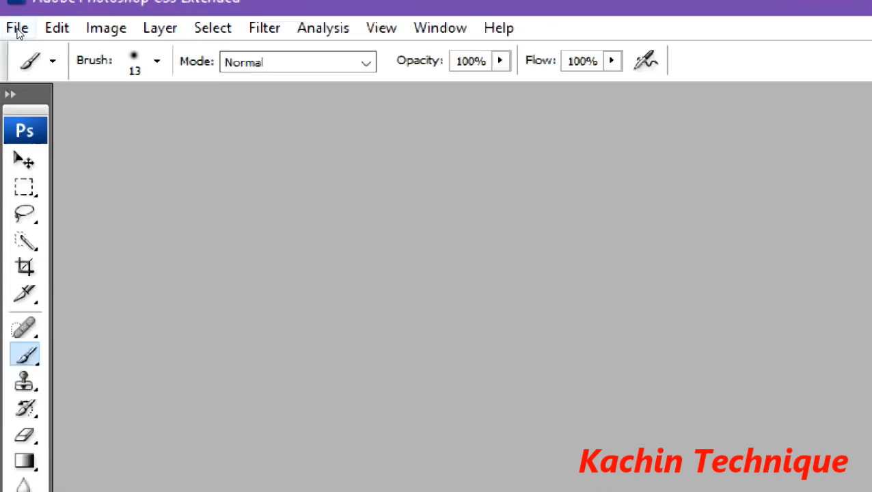
# - Start a new document and choose the International Paper preset after trying U.S. Paper and Default Photoshop Size
pyautogui.click(18, 30)
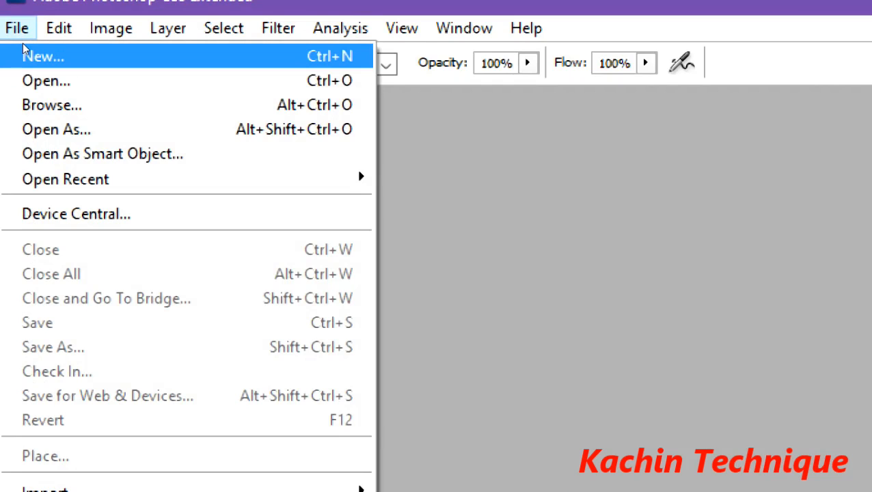
pyautogui.click(24, 45)
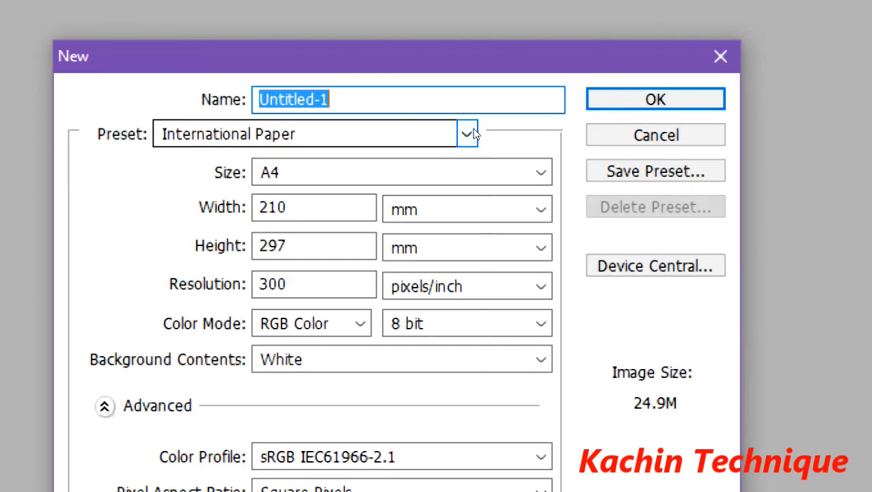
pyautogui.click(471, 131)
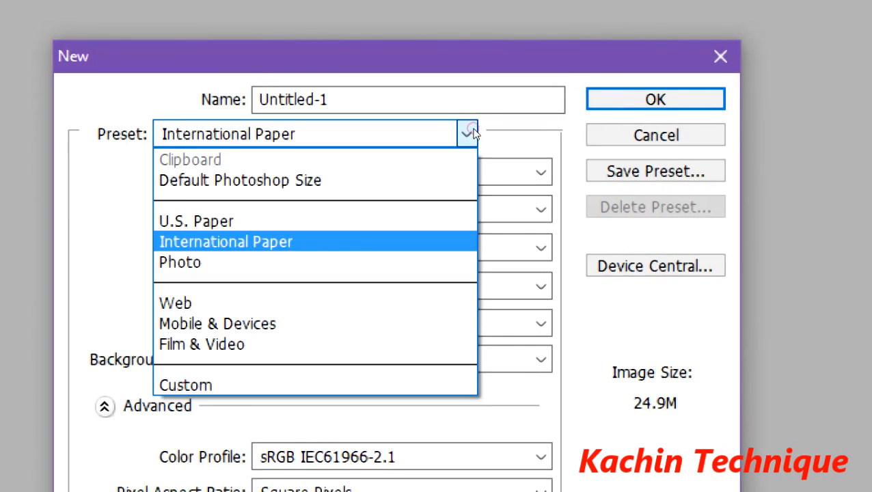
pyautogui.click(418, 175)
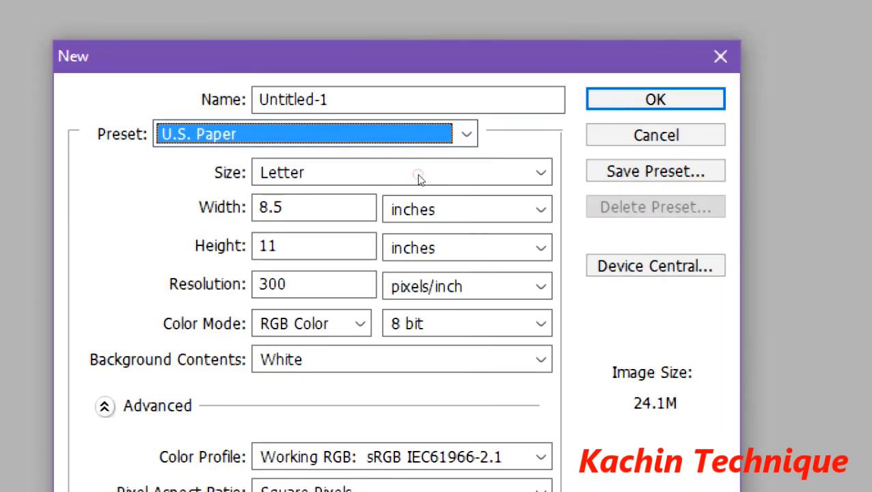
pyautogui.click(471, 134)
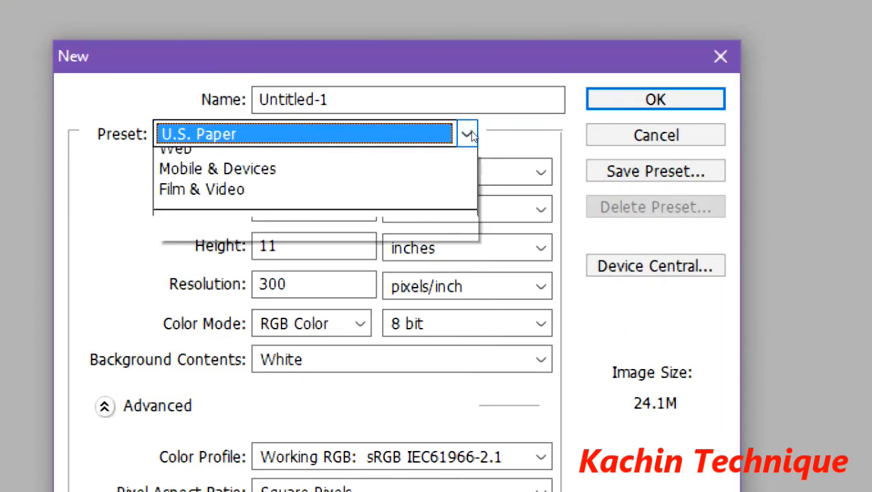
pyautogui.click(440, 156)
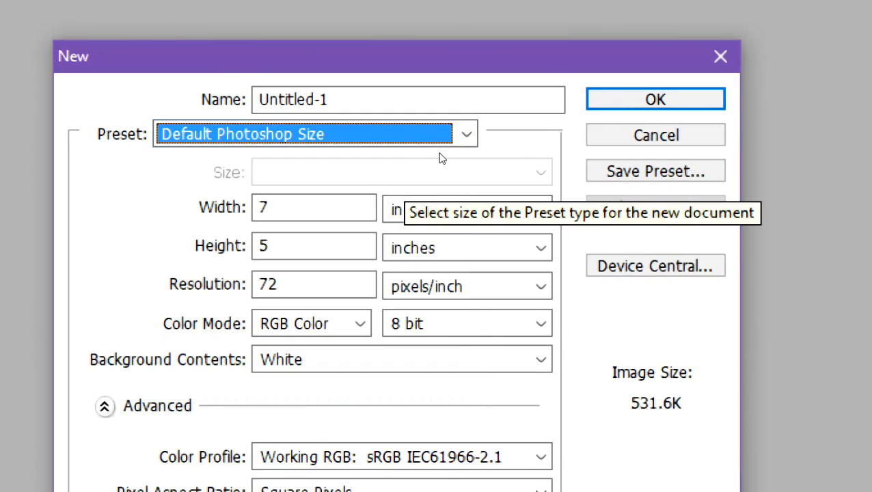
pyautogui.click(469, 134)
pyautogui.press('Down')
pyautogui.press('Down')
pyautogui.press('Return')
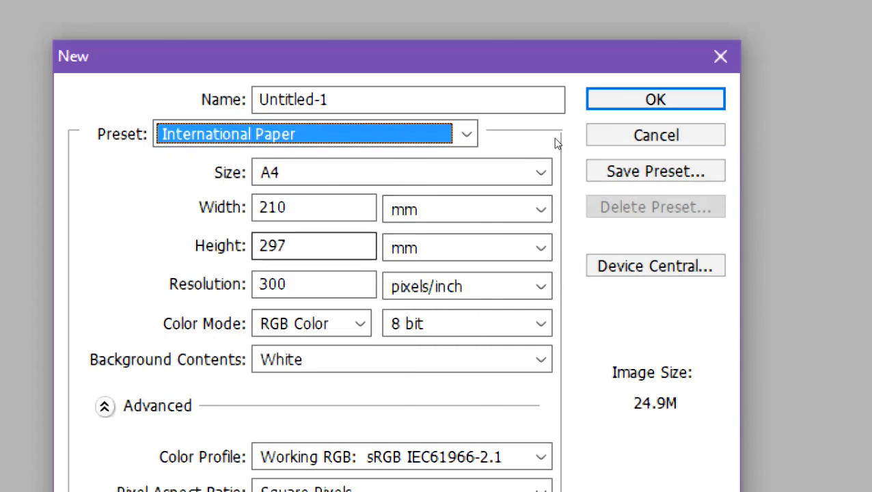
# - Try the A6, A4 and A3 paper sizes for the new document
pyautogui.press('Tab')
pyautogui.hotkey('alt', 'Down')
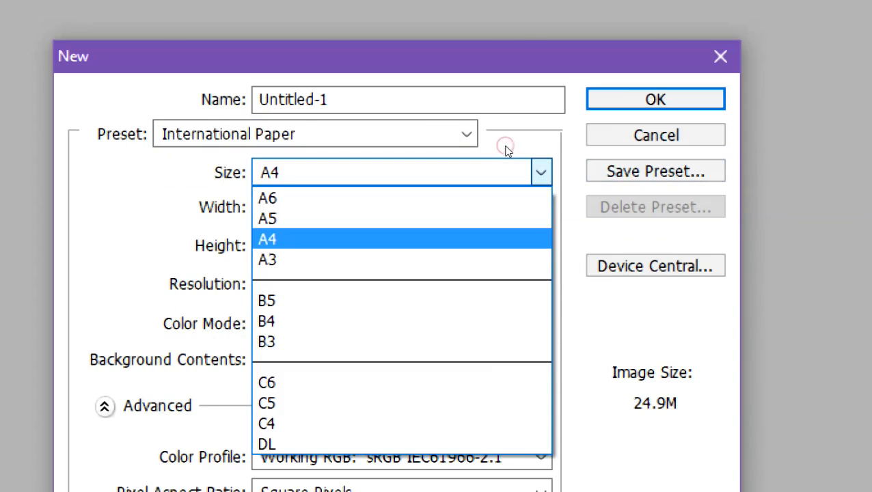
pyautogui.press('Up')
pyautogui.press('Up')
pyautogui.press('Return')
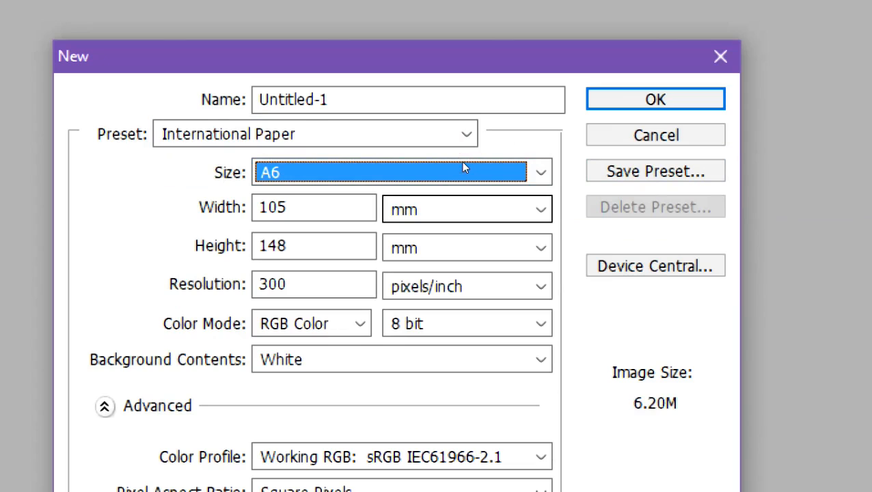
pyautogui.hotkey('alt', 'Down')
pyautogui.press('Down')
pyautogui.press('Down')
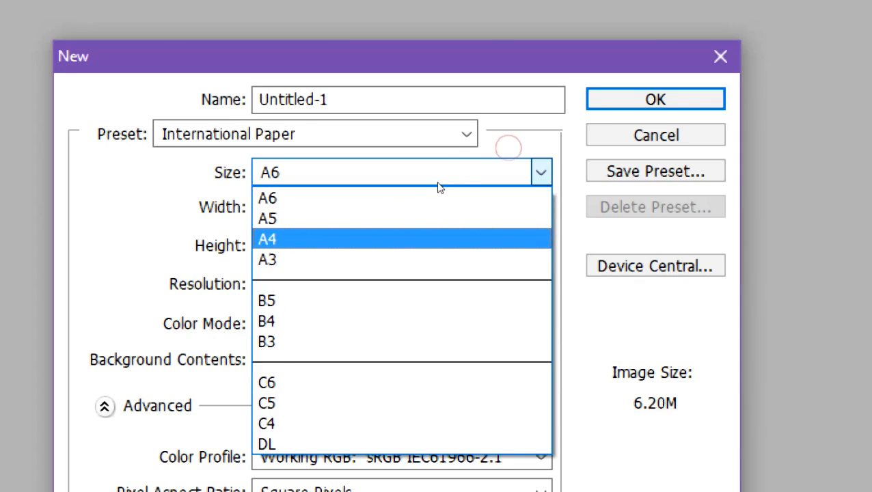
pyautogui.press('Return')
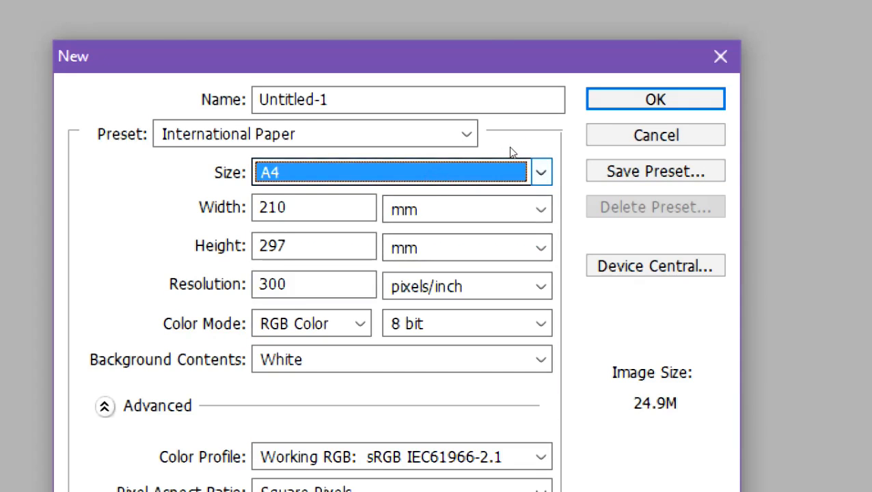
pyautogui.hotkey('alt', 'Down')
pyautogui.press('Down')
pyautogui.press('Return')
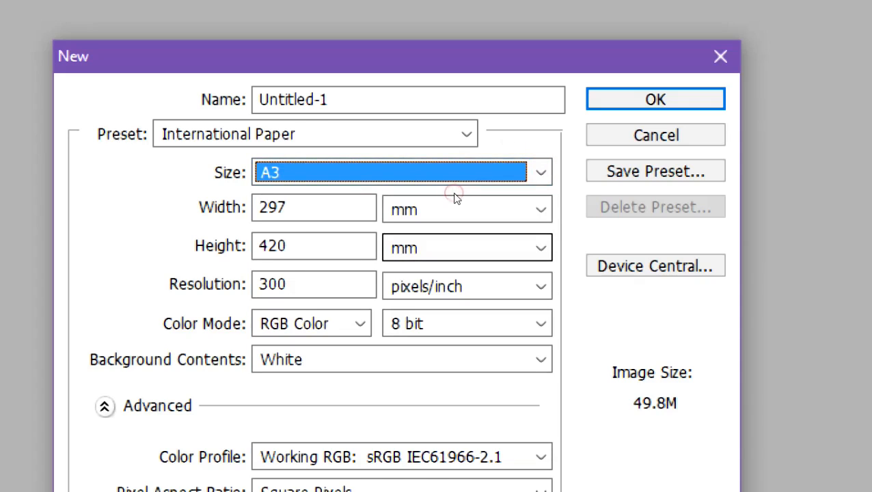
# - Set the paper size to A4 and create the new document
pyautogui.hotkey('alt', 'Down')
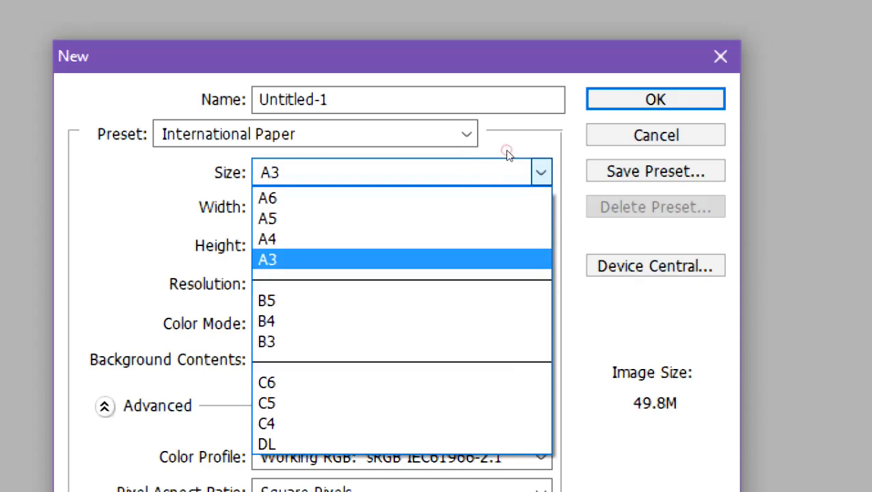
pyautogui.press('Up')
pyautogui.press('Up')
pyautogui.press('Down')
pyautogui.press('Return')
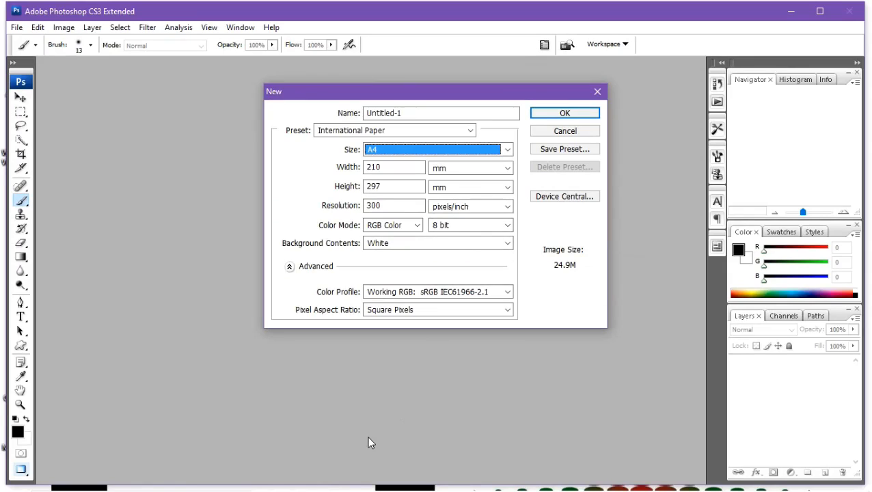
pyautogui.click(369, 432)
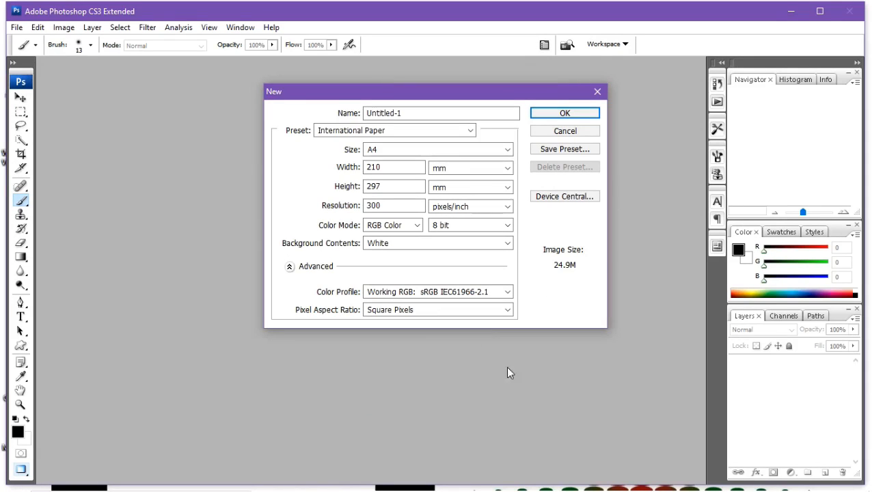
pyautogui.click(566, 117)
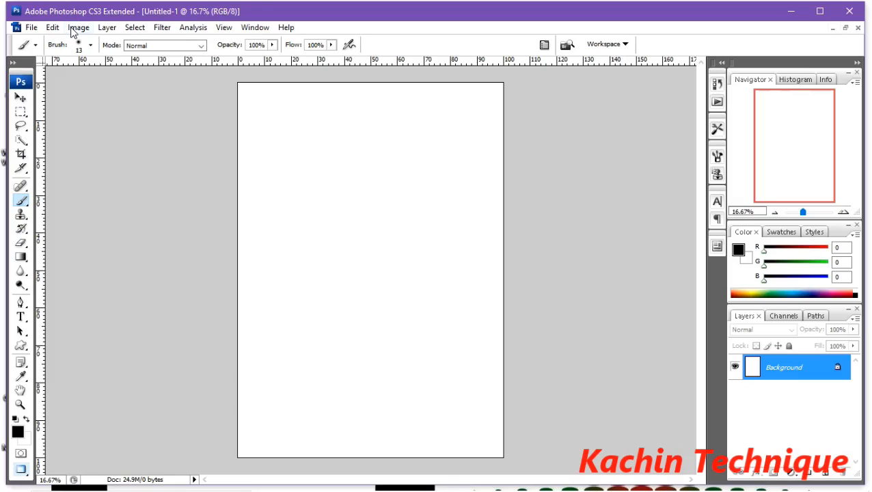
# - Rotate the canvas 90° clockwise
pyautogui.click(73, 29)
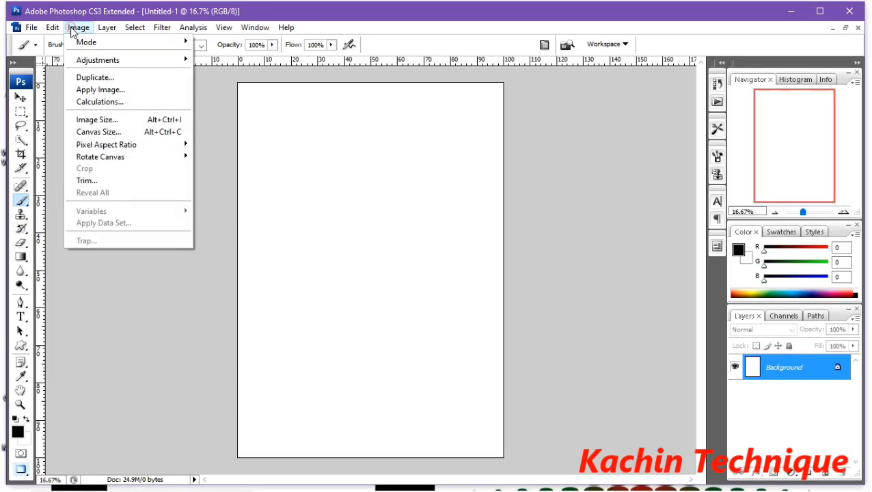
pyautogui.moveTo(132, 164)
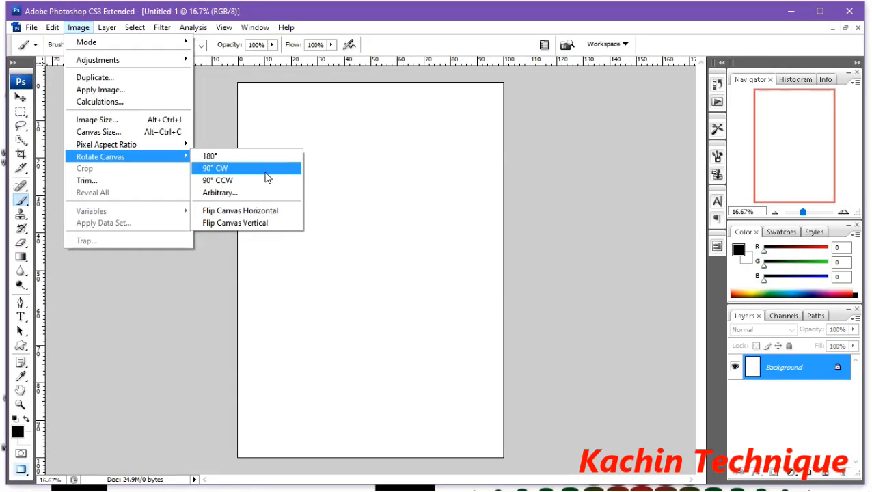
pyautogui.click(266, 177)
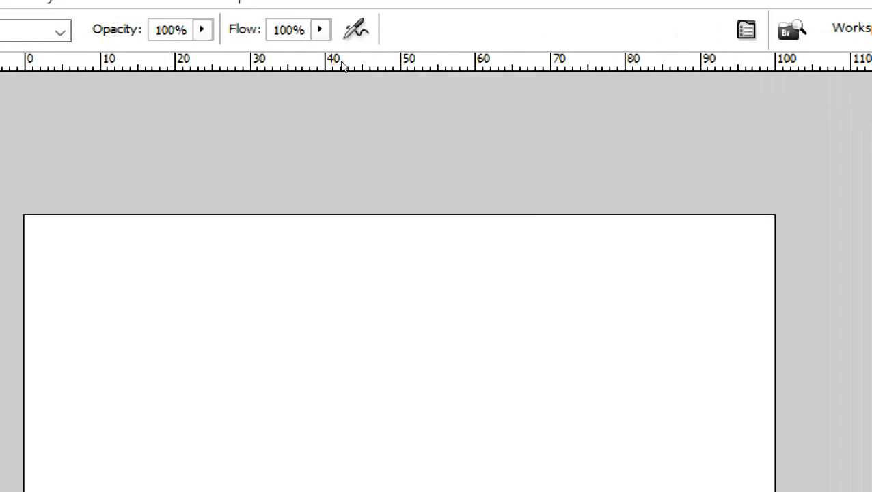
# - Try inches and millimeters as the ruler units, and set the rulers back to percent
pyautogui.rightClick(342, 63)
pyautogui.click(367, 87)
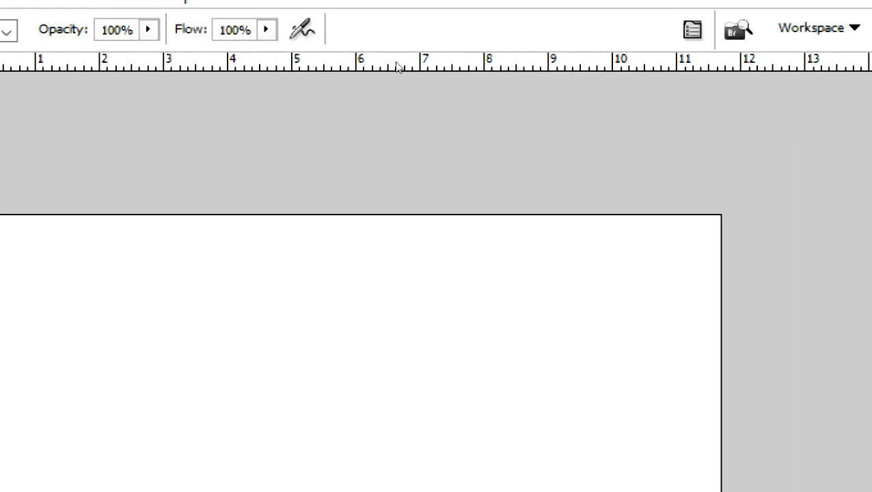
pyautogui.rightClick(399, 65)
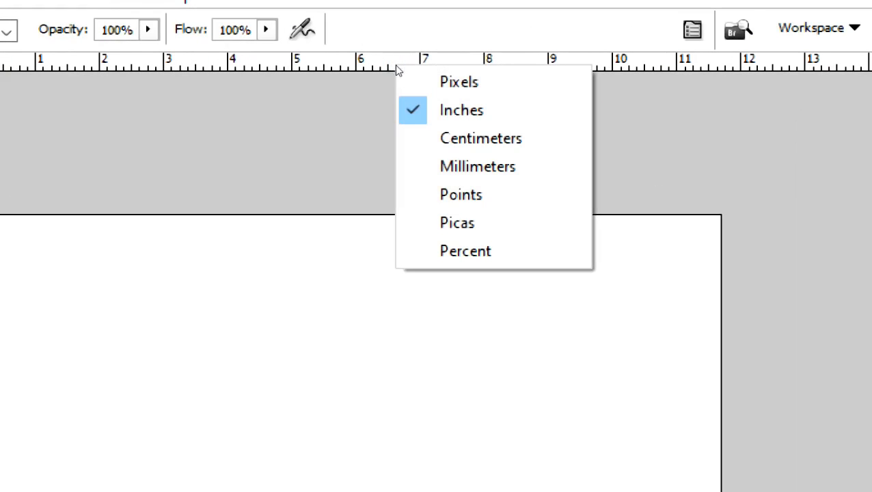
pyautogui.click(424, 115)
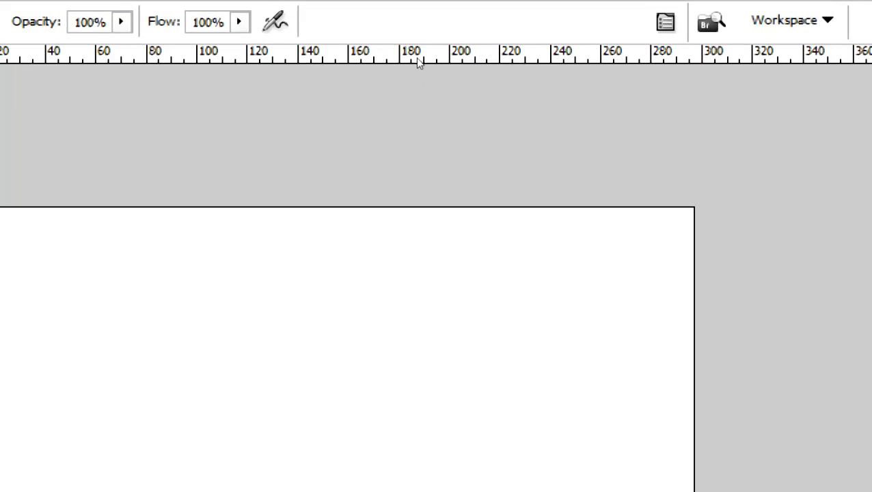
pyautogui.rightClick(415, 62)
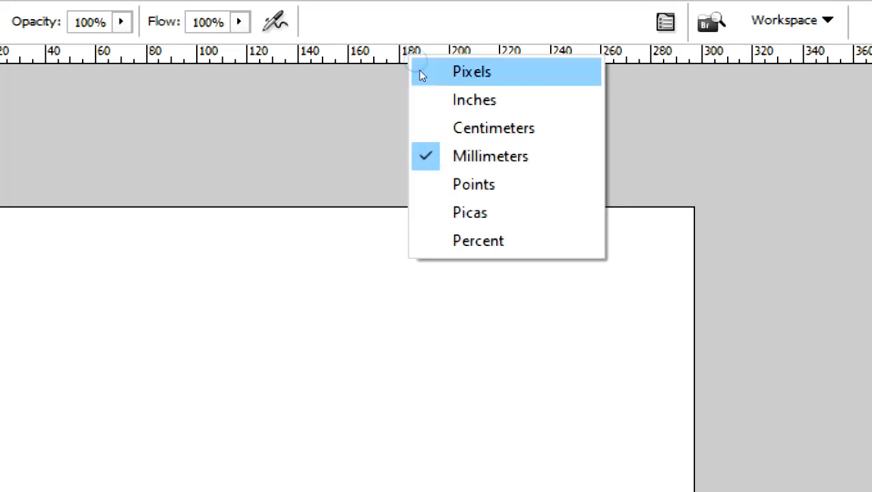
pyautogui.click(433, 153)
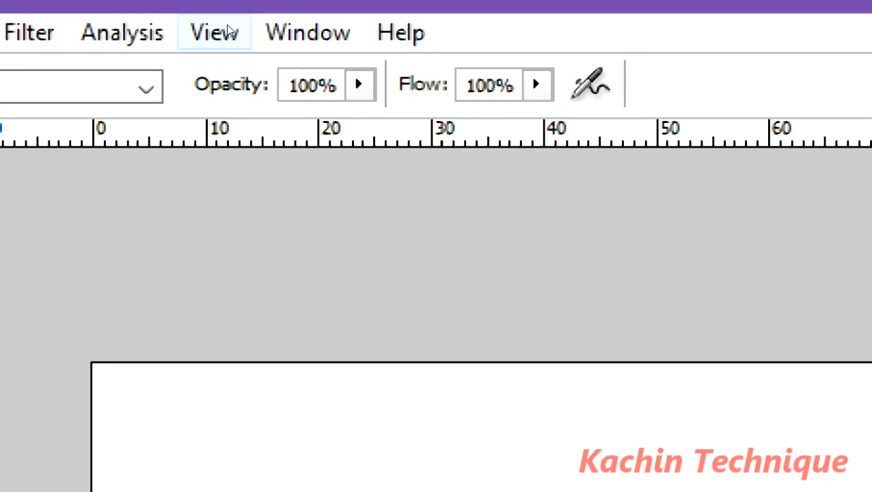
# - Add a vertical guide at 50% of the page width
pyautogui.click(227, 26)
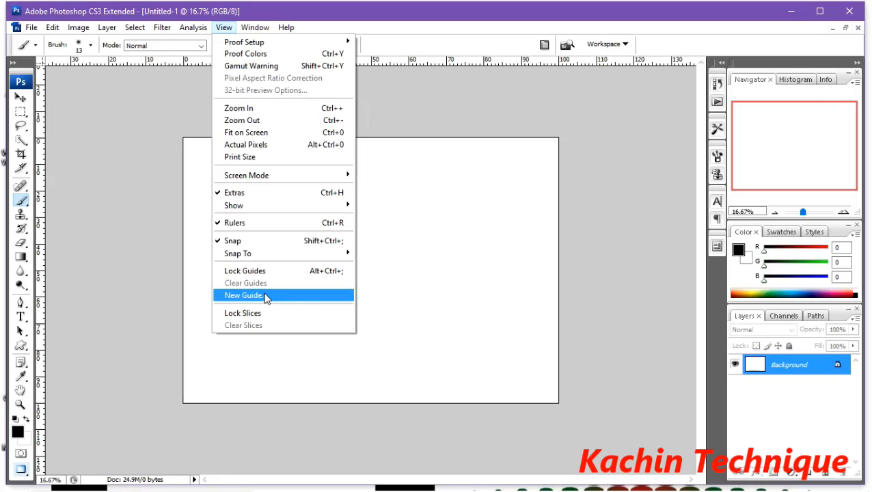
pyautogui.click(266, 298)
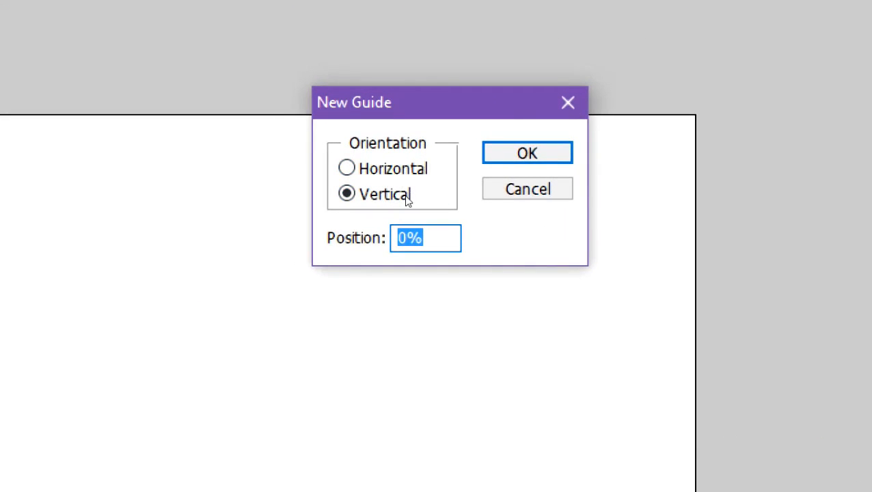
pyautogui.click(410, 197)
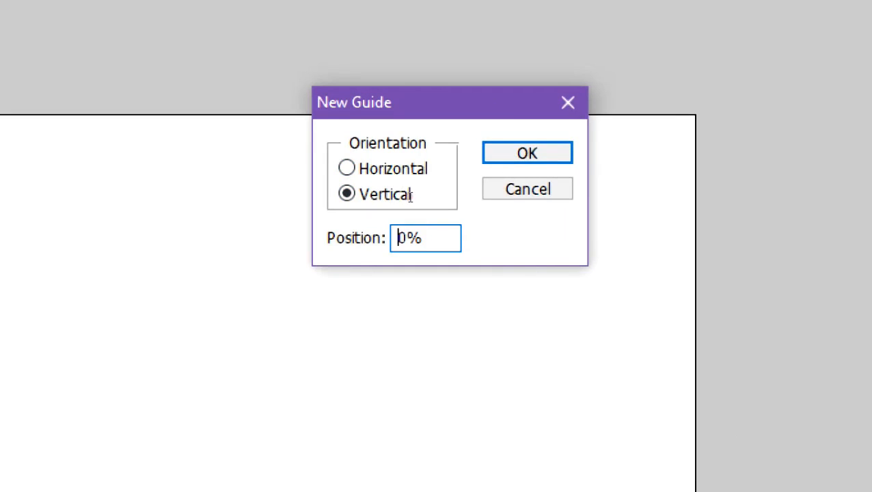
pyautogui.write('5')
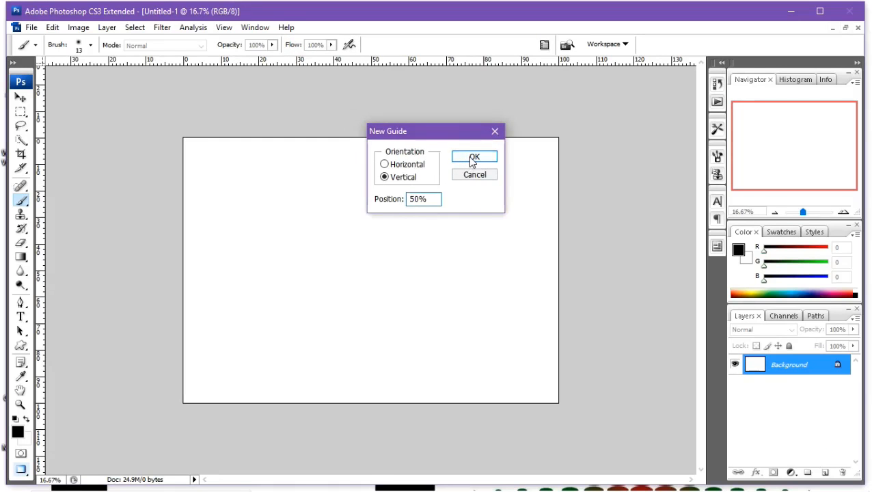
pyautogui.click(472, 159)
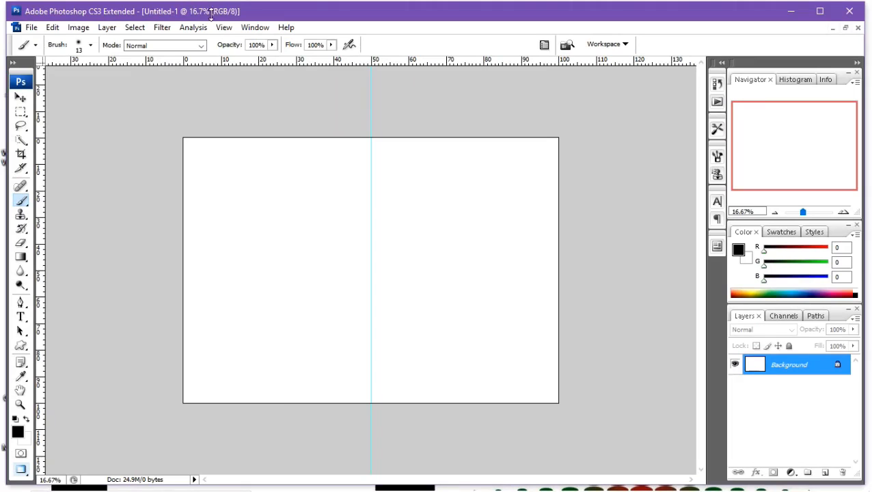
# - Add a horizontal guide at 50% of the page height and activate the Move tool
pyautogui.click(221, 29)
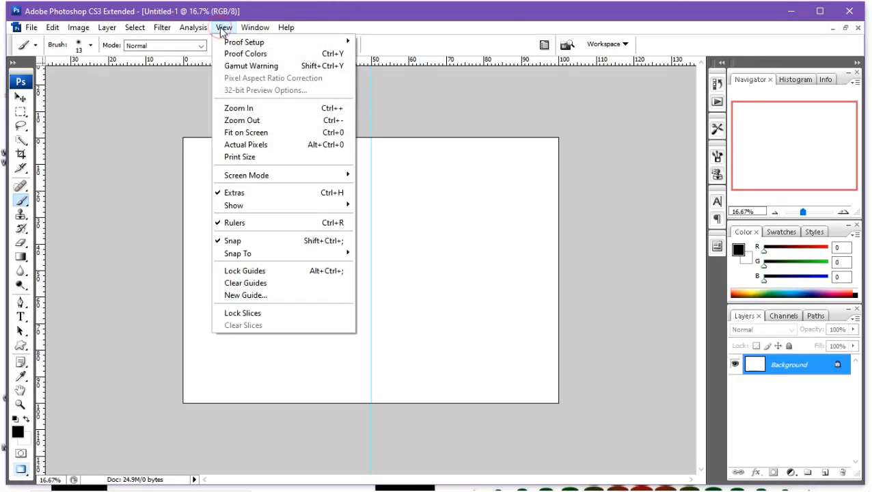
pyautogui.click(283, 296)
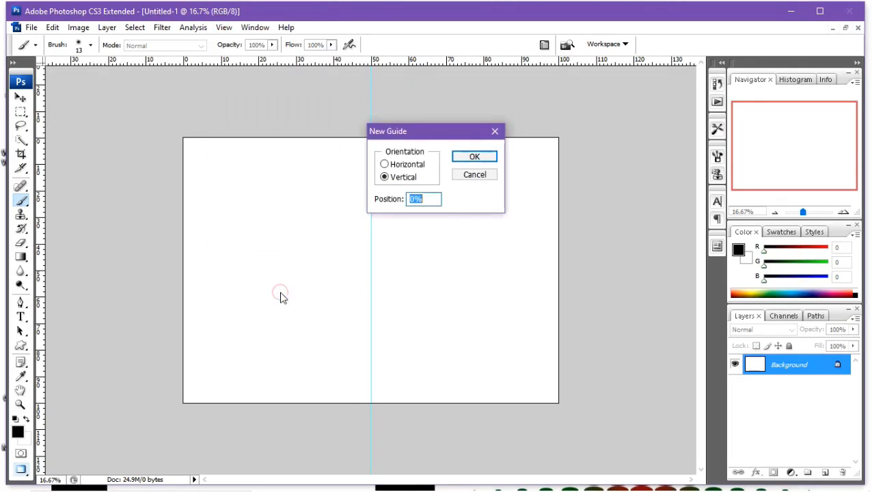
pyautogui.click(386, 166)
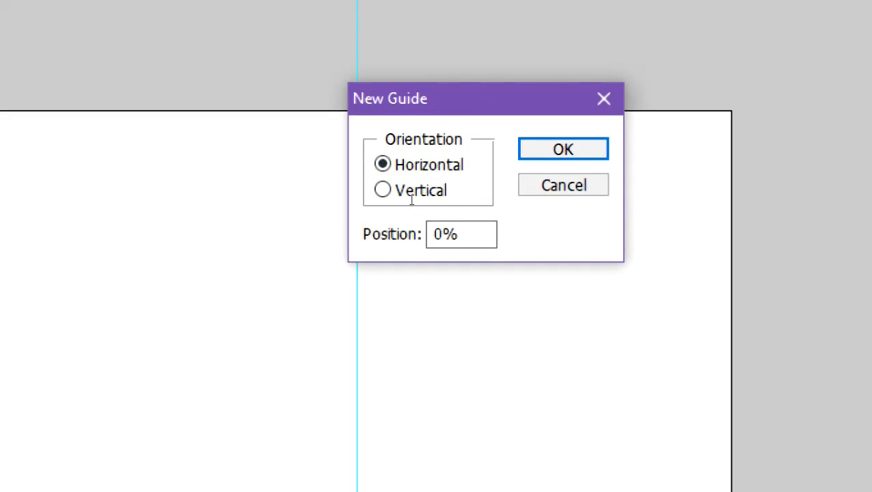
pyautogui.write('5')
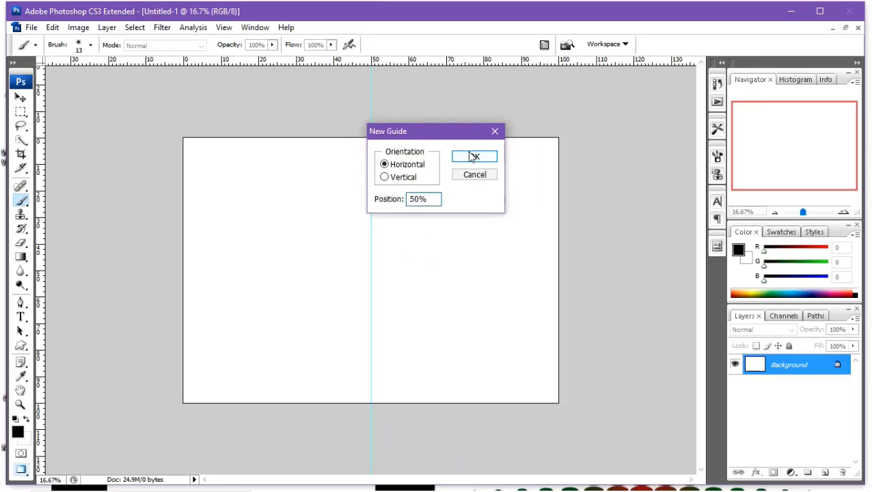
pyautogui.click(474, 157)
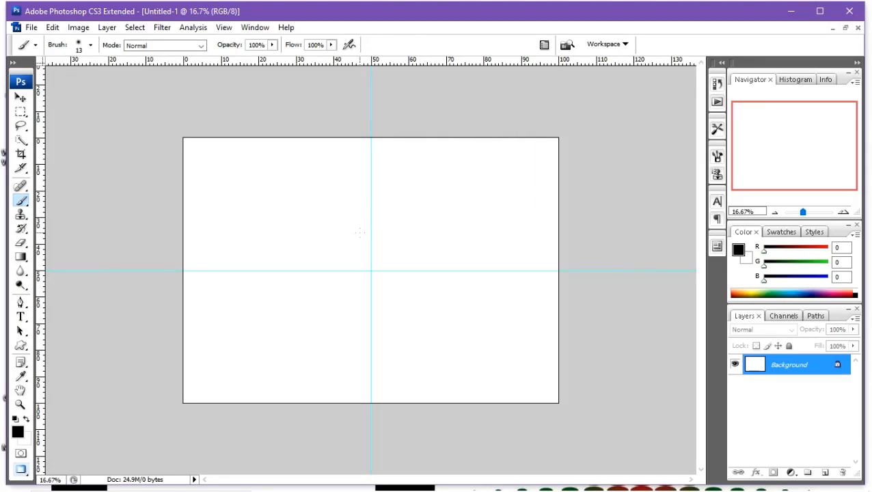
pyautogui.press('v')
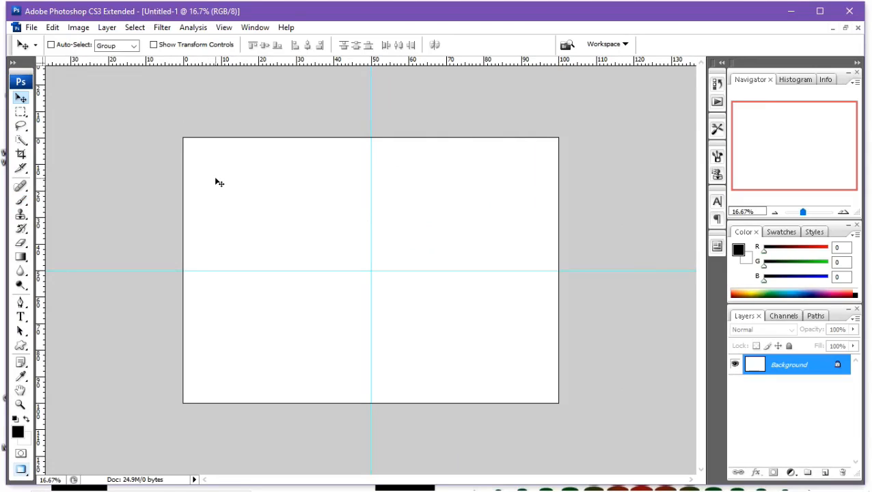
# - Start a text layer near the page's upper-left corner and set its font to Zawgyi-One at 11 pt
pyautogui.hotkey('ctrl', '+')
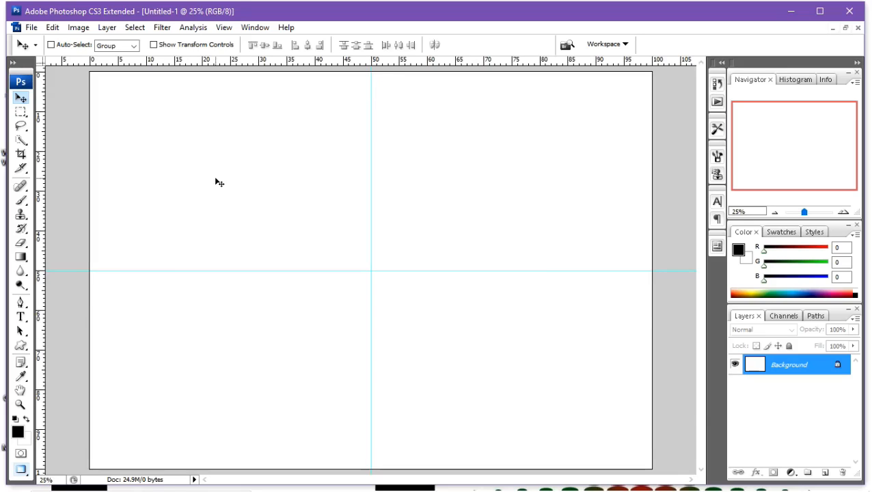
pyautogui.hotkey('ctrl', '+')
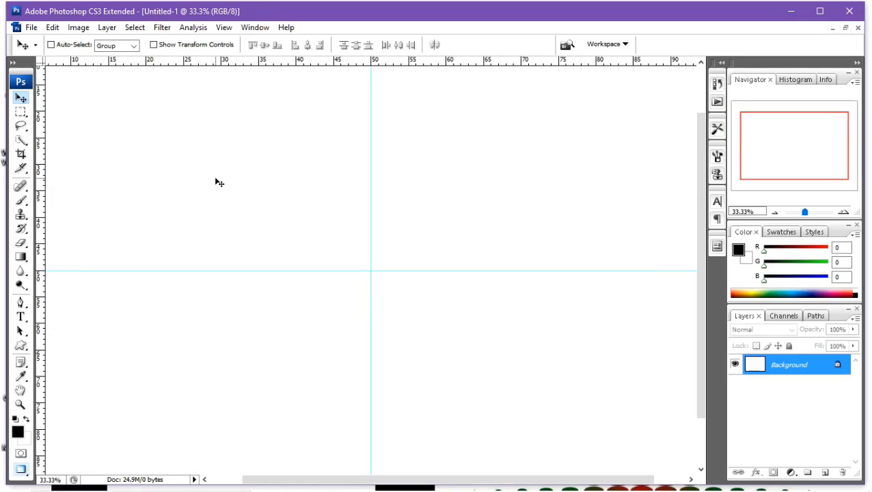
pyautogui.press('h')
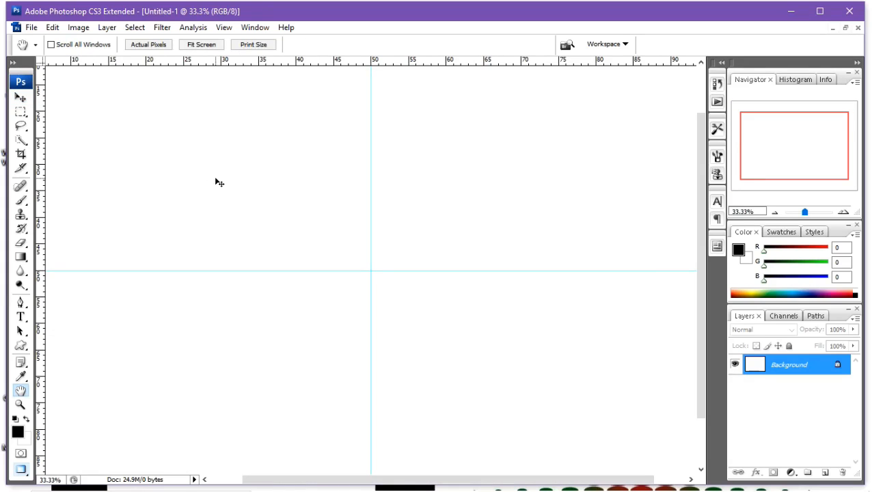
pyautogui.moveTo(142, 121); pyautogui.dragTo(268, 225)
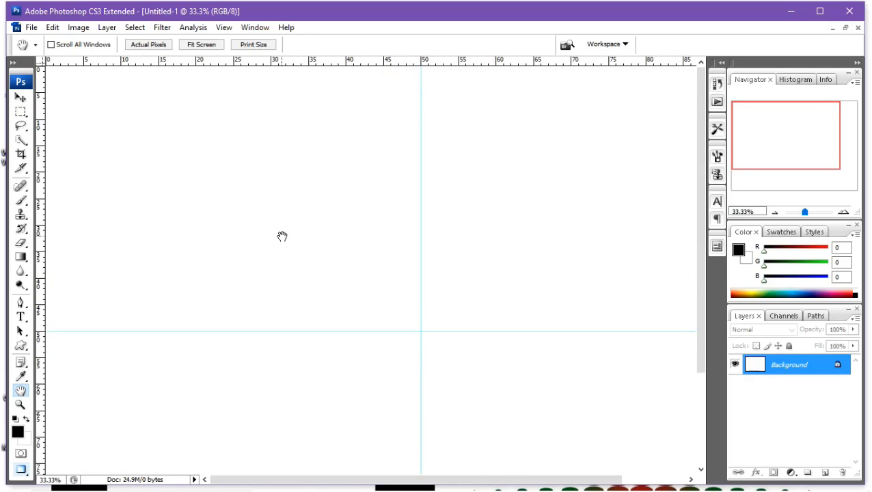
pyautogui.moveTo(138, 107); pyautogui.dragTo(230, 174)
pyautogui.press('v')
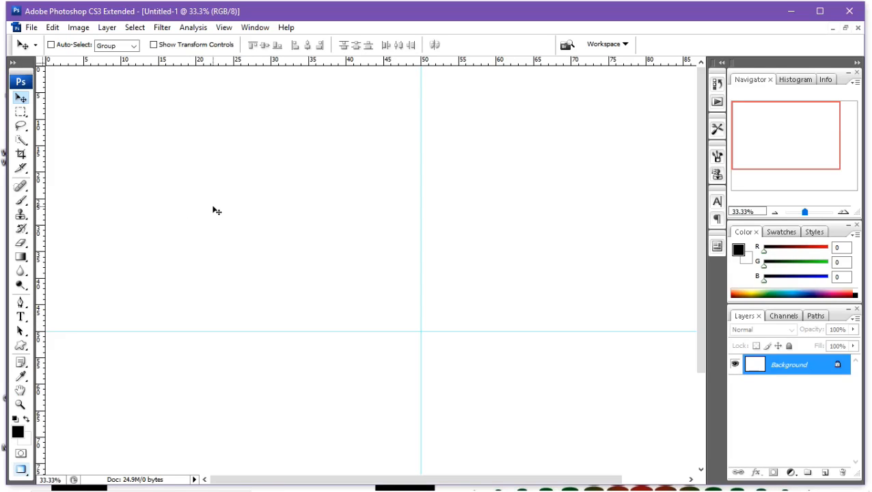
pyautogui.press('t')
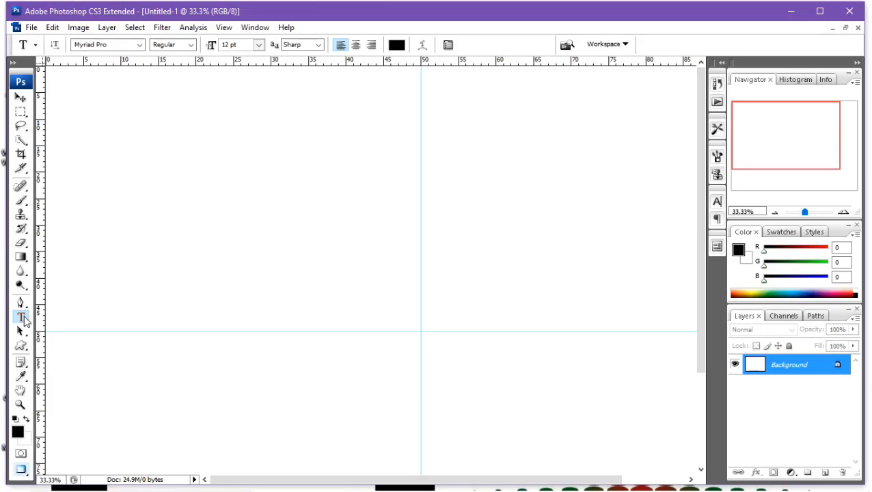
pyautogui.click(92, 113)
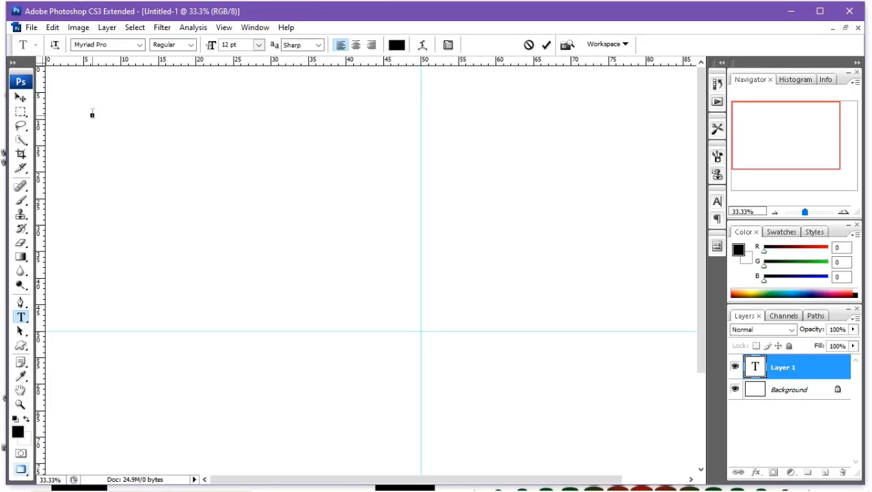
pyautogui.click(140, 45)
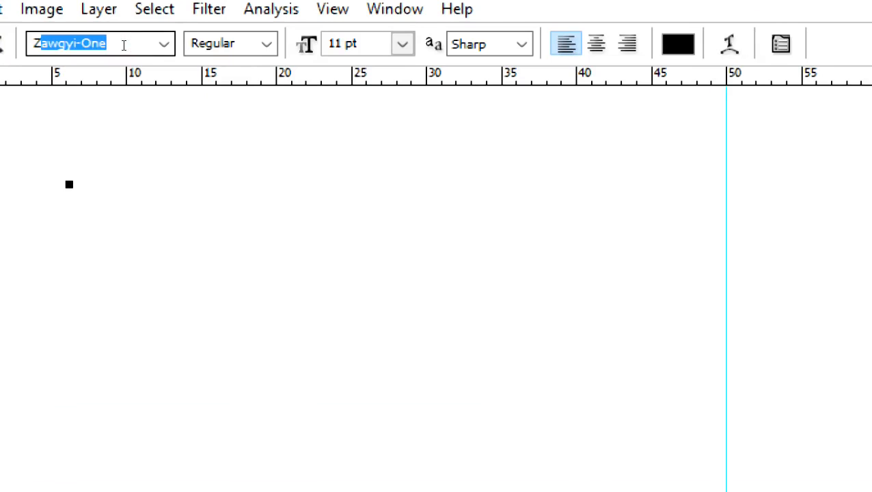
pyautogui.press('Return')
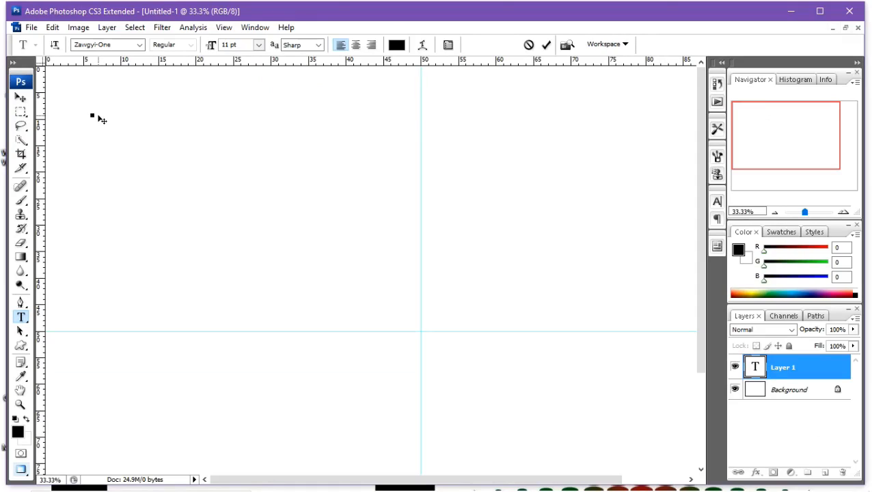
# - Enter the heading "ပညာရေးစုံညီပွဲတော်နှင့်ပညာရည်ချွန်ဆုပေးပွဲ" with "ဖိတ်ကြားလွှာ" on a second line
pyautogui.press('ctrl')
pyautogui.write('ေ')
pyautogui.write('ပညာရေးစုံညီပွဲတော်နှင့်ပညာရည်ချွန်ဆုပေးပွဲ')
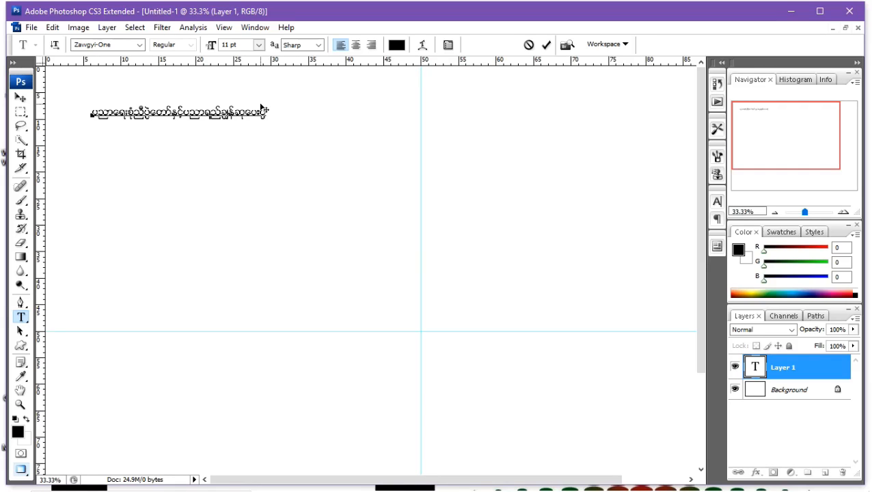
pyautogui.press('Return')
pyautogui.write('ဖိတ်ကြားလွှာ')
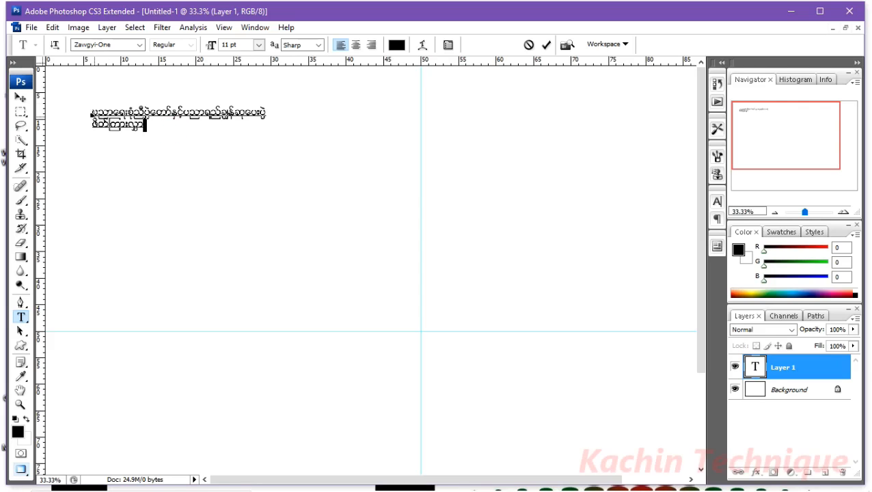
# - Colour both heading lines dark blue (#2c2b69) and centre-align them
pyautogui.hotkey('ctrl', 'a')
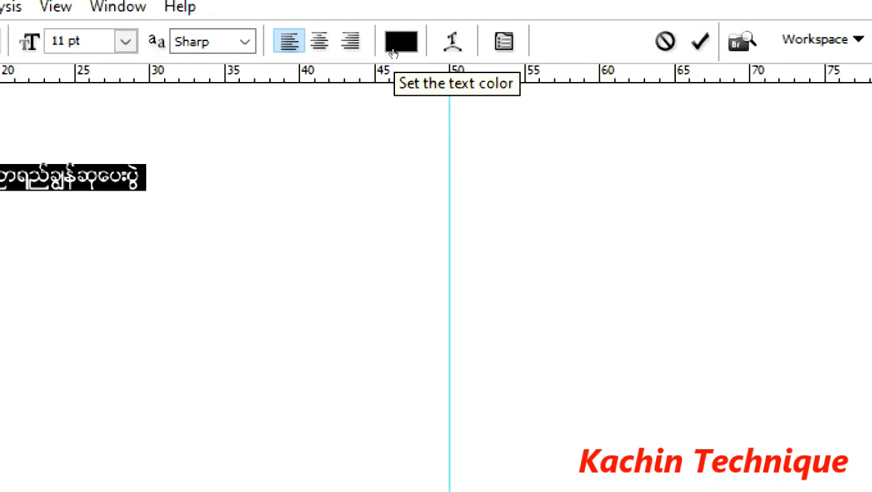
pyautogui.click(396, 45)
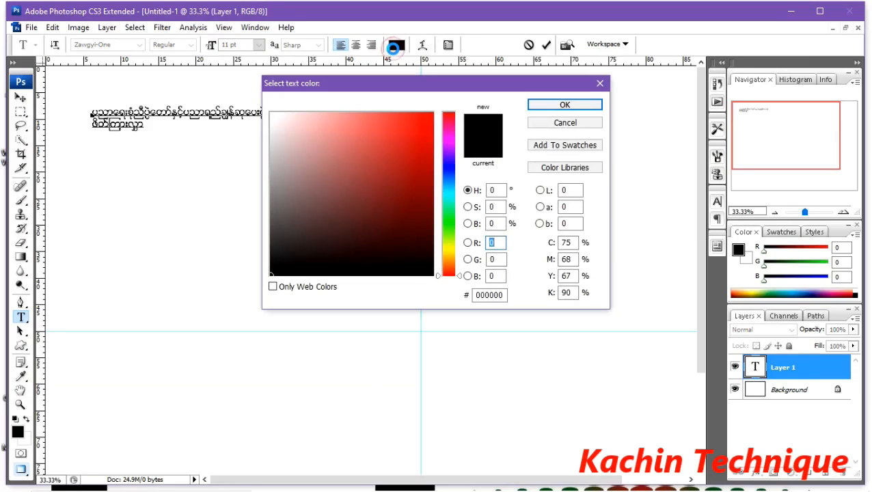
pyautogui.click(407, 159)
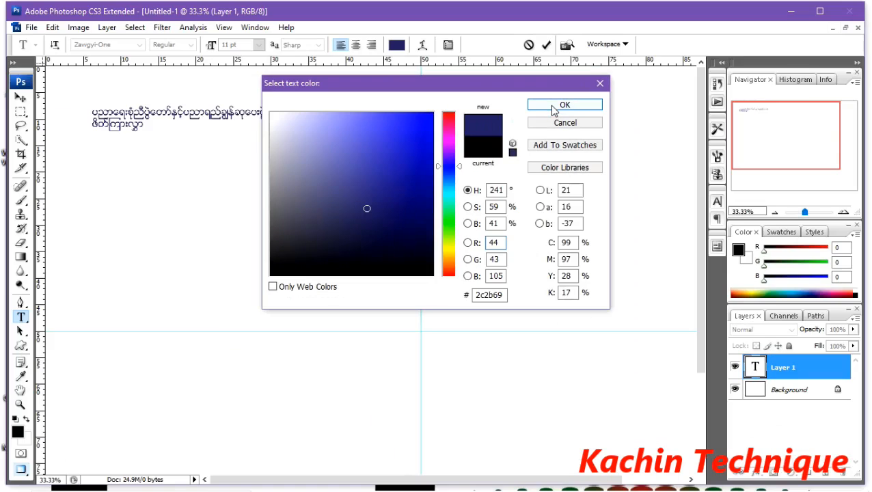
pyautogui.click(554, 107)
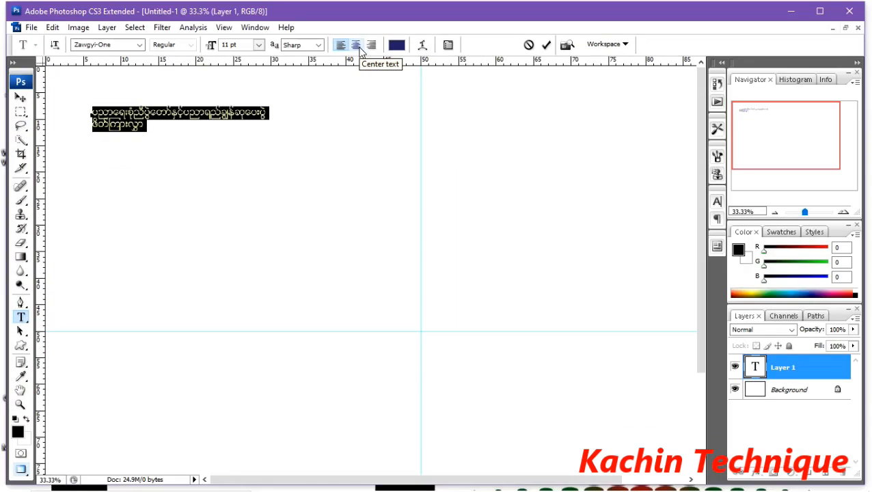
pyautogui.click(356, 46)
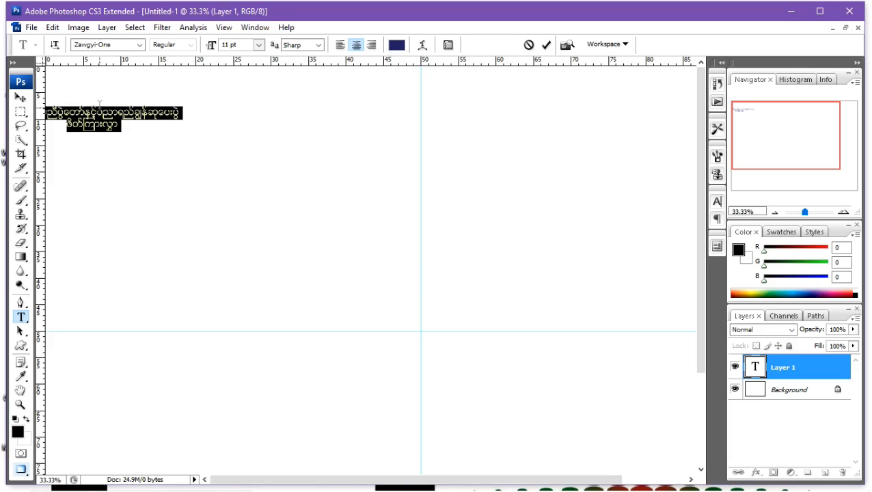
# - Move the heading near the upper edge of the page's left half, centred at about 24% of the page width
pyautogui.moveTo(135, 107); pyautogui.dragTo(198, 98)
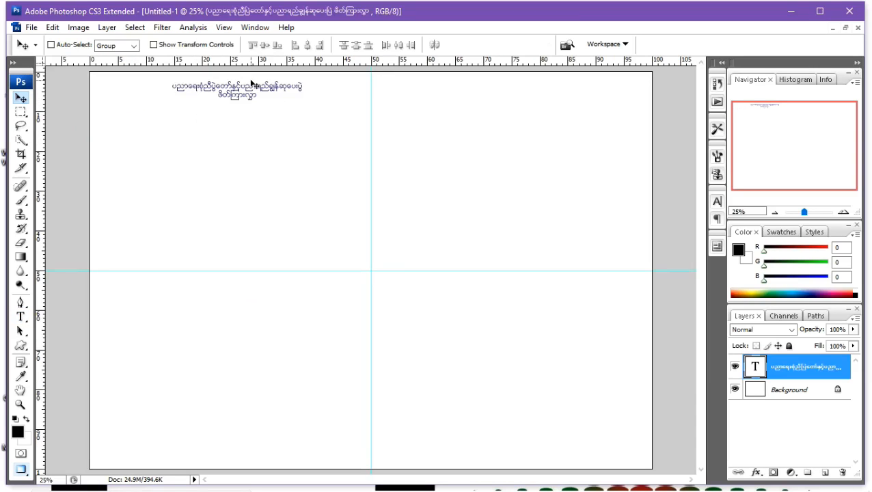
pyautogui.moveTo(246, 88); pyautogui.dragTo(232, 87)
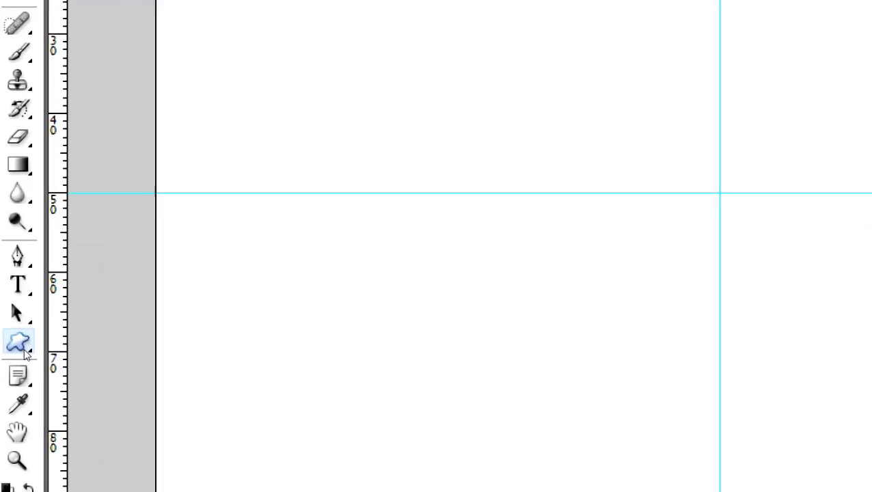
# - Activate the Custom Shape tool and review its drawing options
pyautogui.click(24, 350)
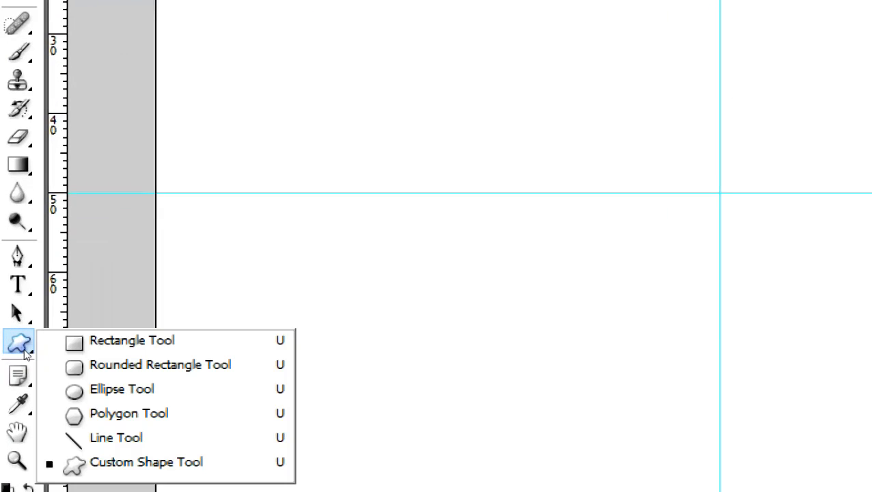
pyautogui.click(85, 411)
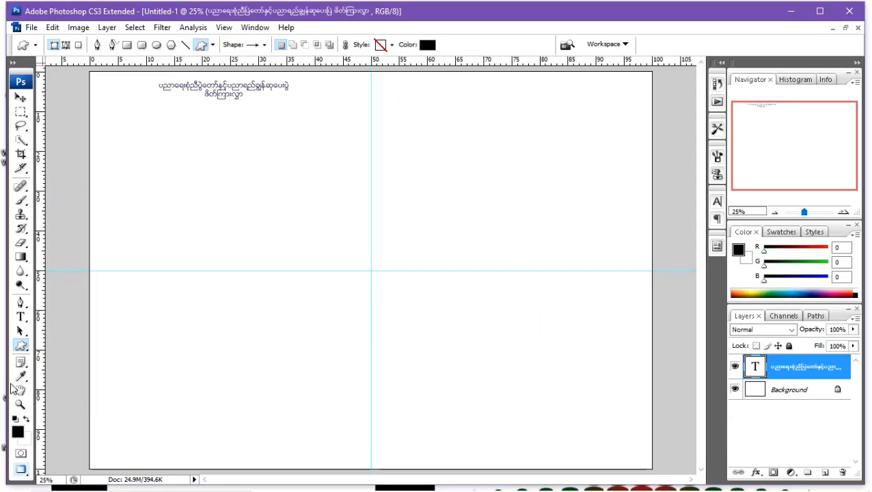
pyautogui.click(20, 331)
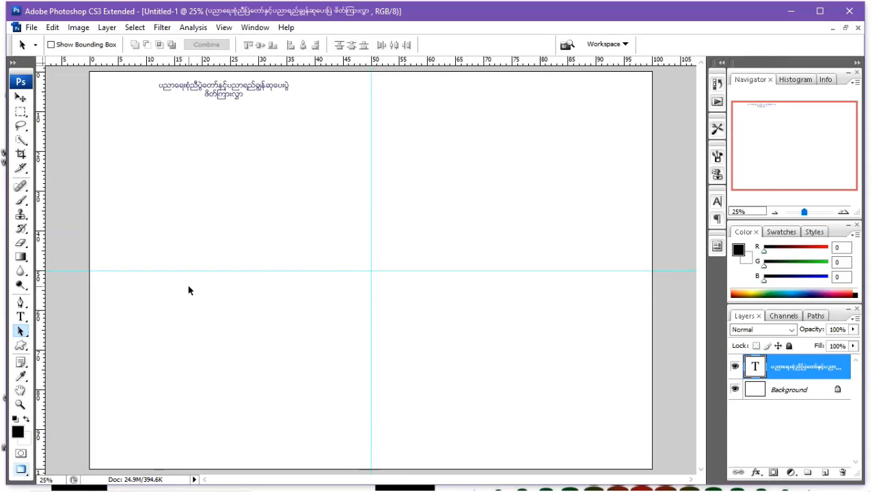
pyautogui.press('u')
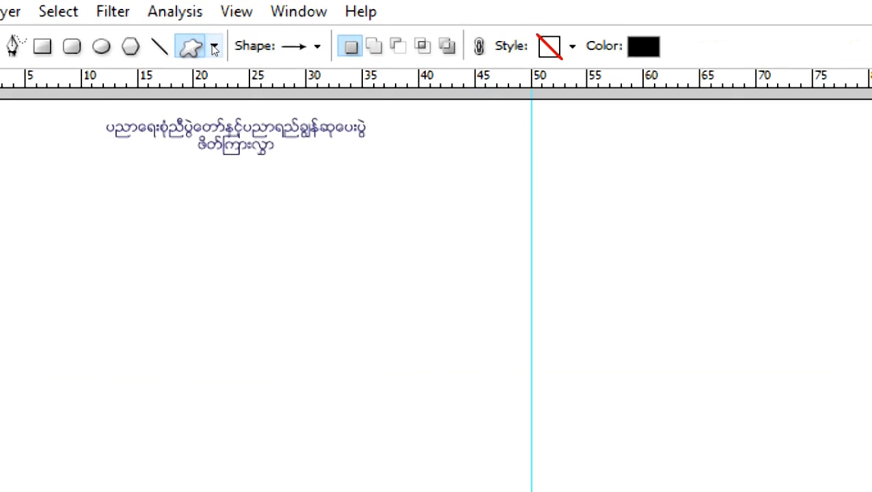
pyautogui.click(214, 48)
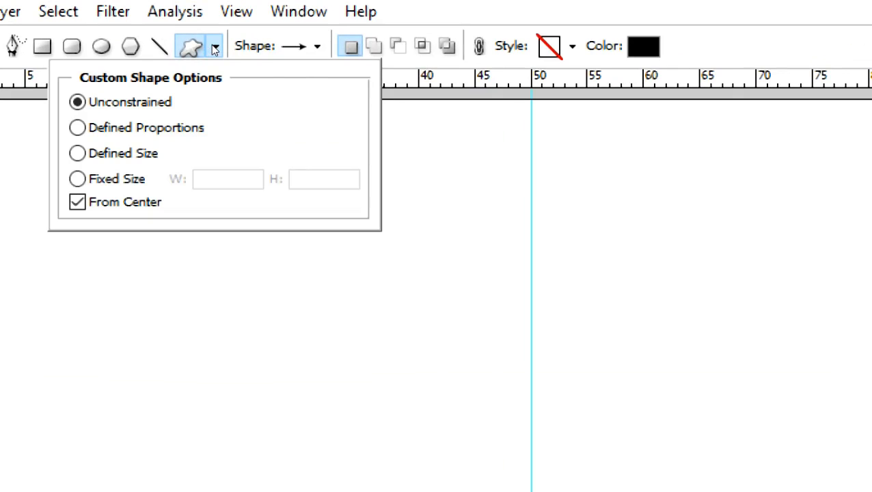
pyautogui.click(214, 48)
# - Choose the densest round sunburst custom shape and draw a small black one, about 2% of the page width, below the heading's left part
pyautogui.click(264, 50)
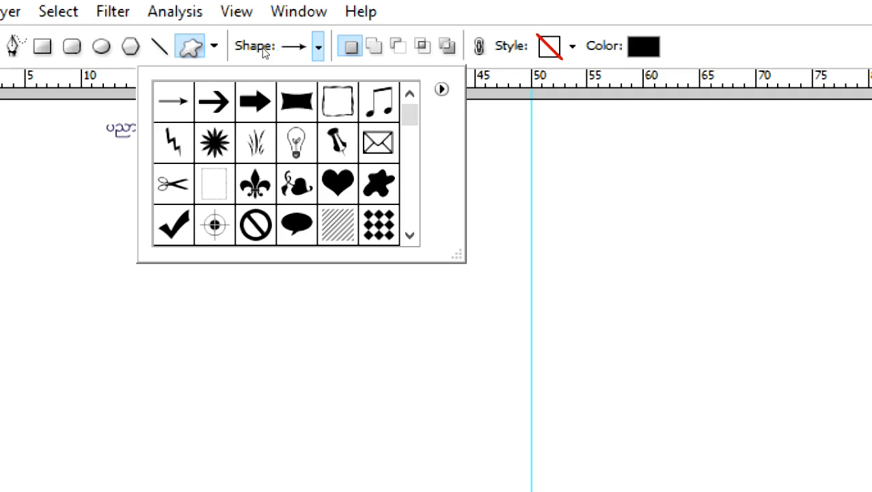
pyautogui.scroll(-10, 314, 82)
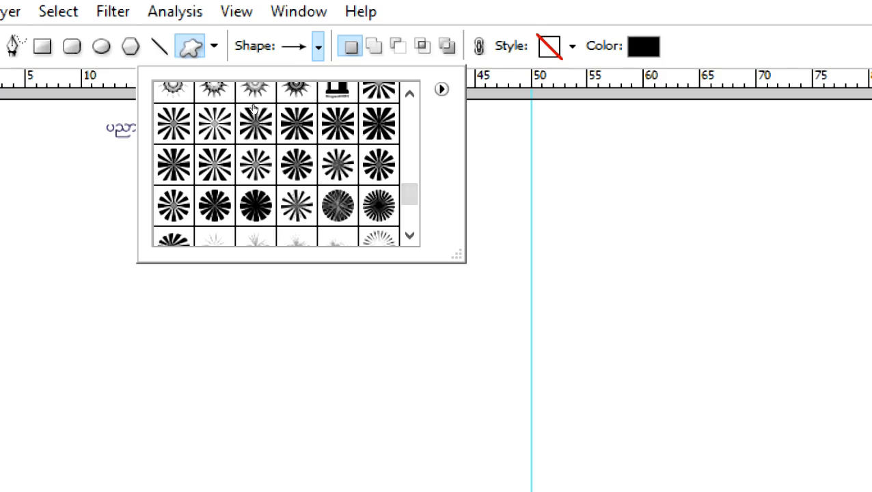
pyautogui.click(296, 164)
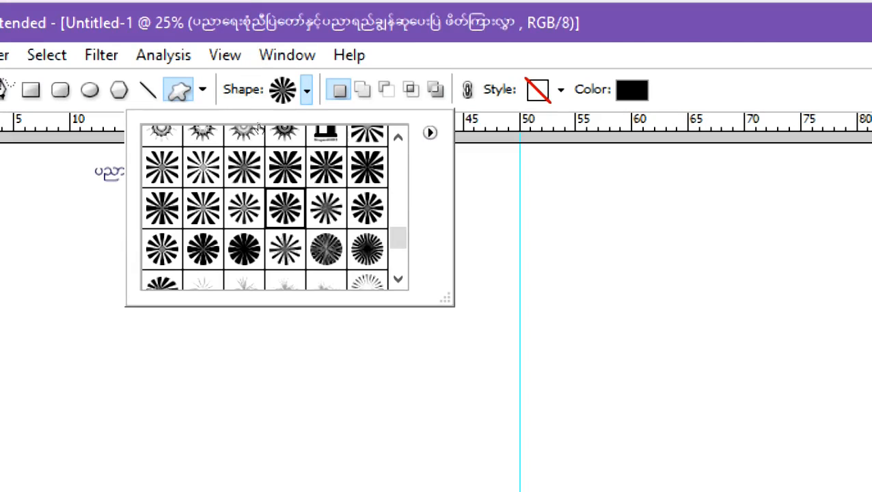
pyautogui.click(285, 247)
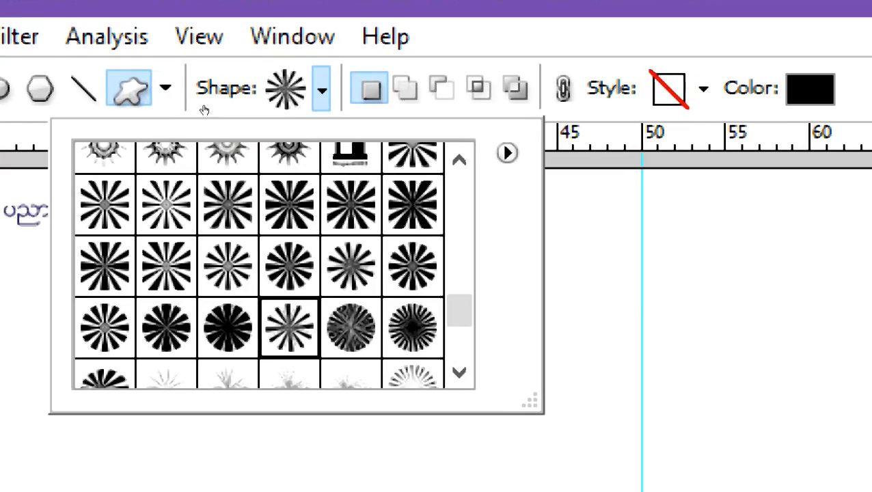
pyautogui.click(105, 329)
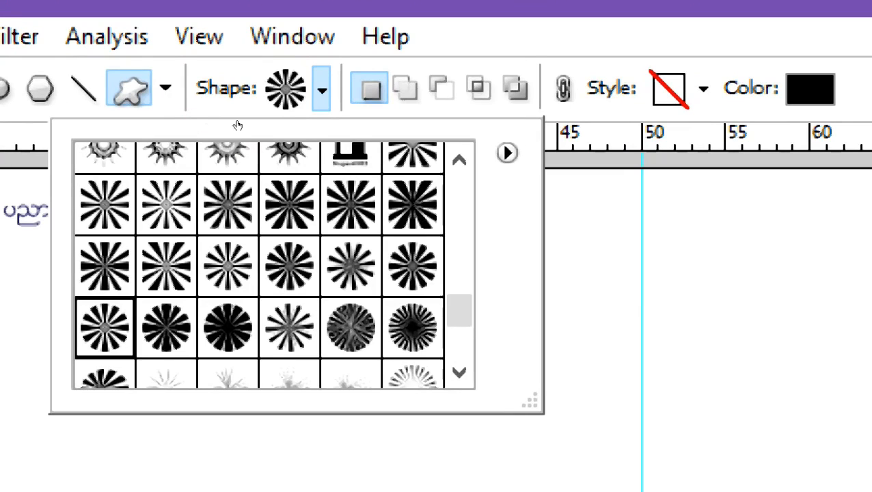
pyautogui.click(228, 328)
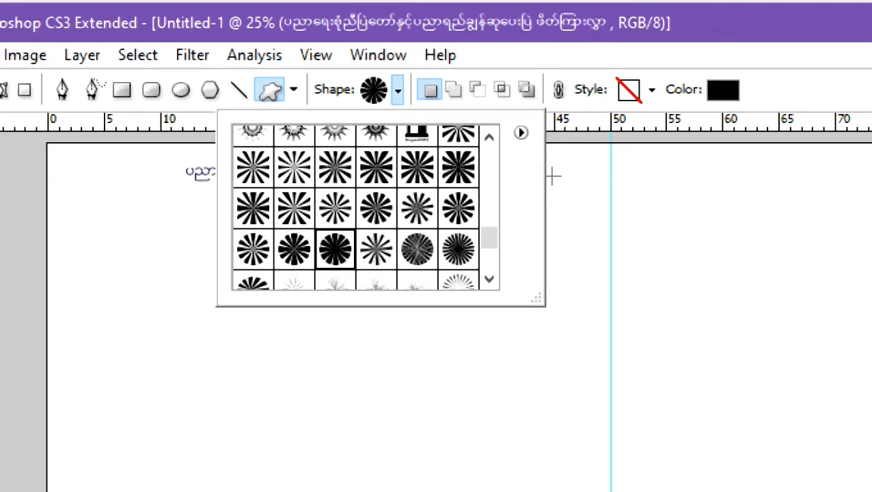
pyautogui.click(155, 256)
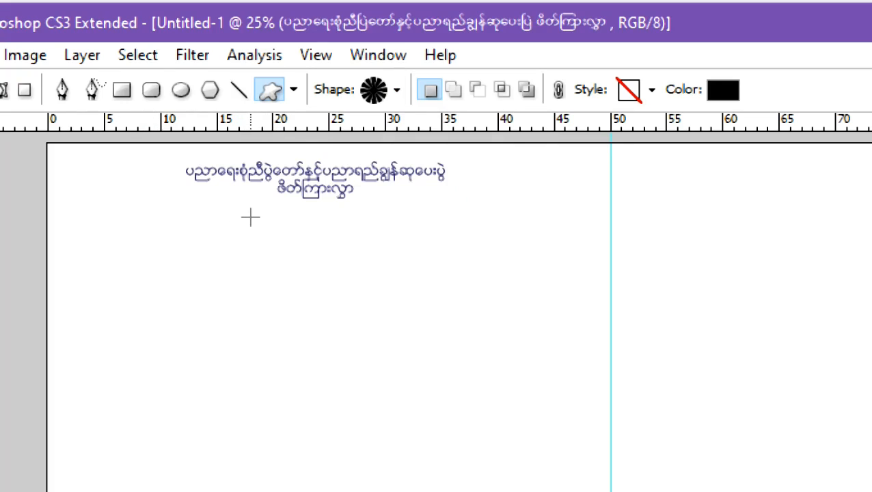
pyautogui.moveTo(250, 217); pyautogui.dragTo(263, 231)
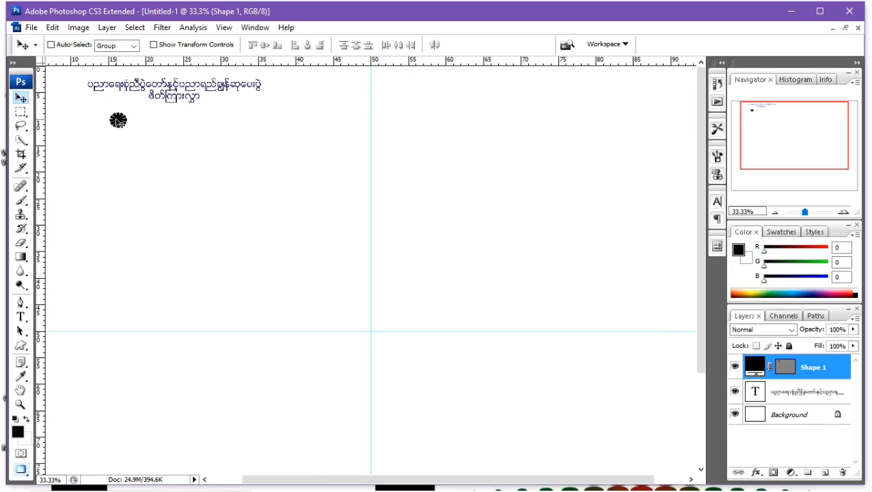
# - Duplicate the sunburst twice in a row to its right, and move the last copy to about 27% of the page width
pyautogui.moveTo(117, 121); pyautogui.dragTo(140, 121)
pyautogui.moveTo(140, 122); pyautogui.dragTo(169, 120)
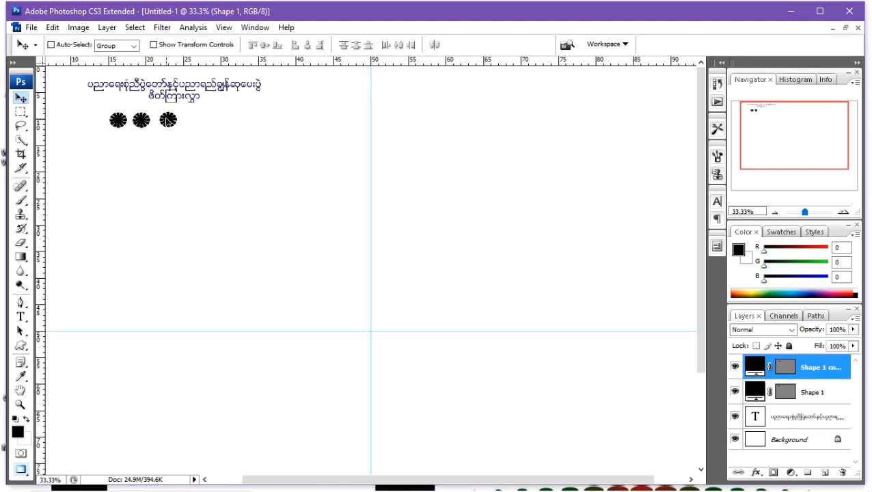
pyautogui.moveTo(168, 121); pyautogui.dragTo(168, 121)
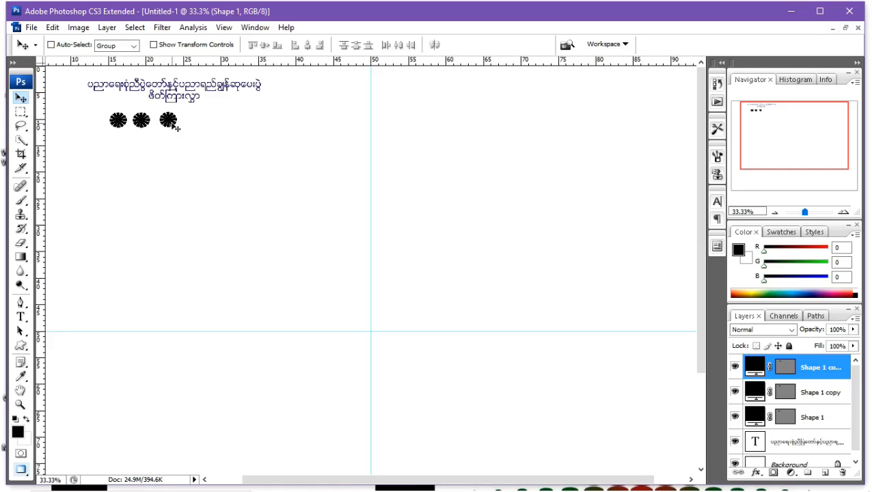
pyautogui.moveTo(174, 121); pyautogui.dragTo(212, 121)
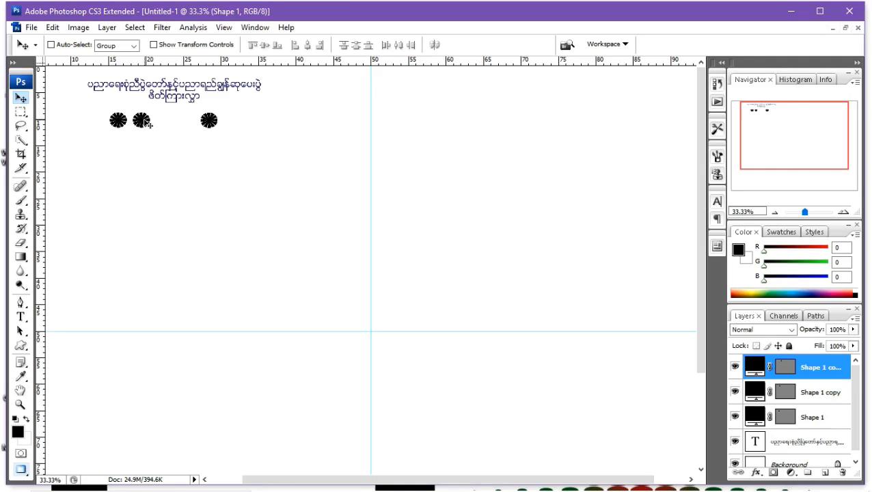
pyautogui.moveTo(152, 121); pyautogui.dragTo(143, 120)
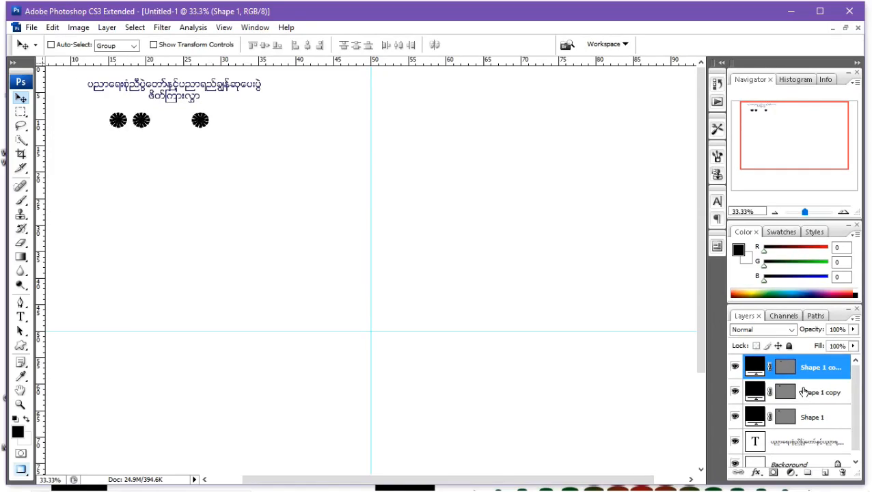
# - Space the three sunbursts evenly below the heading by moving the middle one to about 24% and the first to about 20% of the page width
pyautogui.click(807, 393)
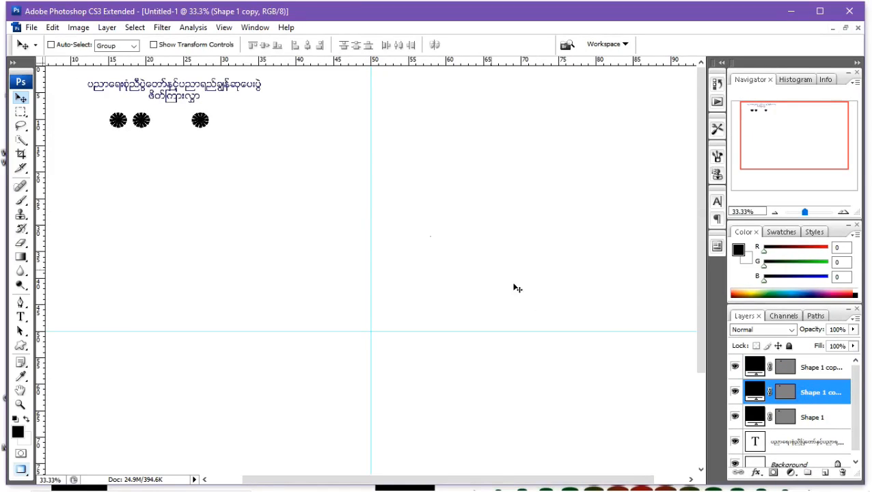
pyautogui.moveTo(143, 123); pyautogui.dragTo(166, 122)
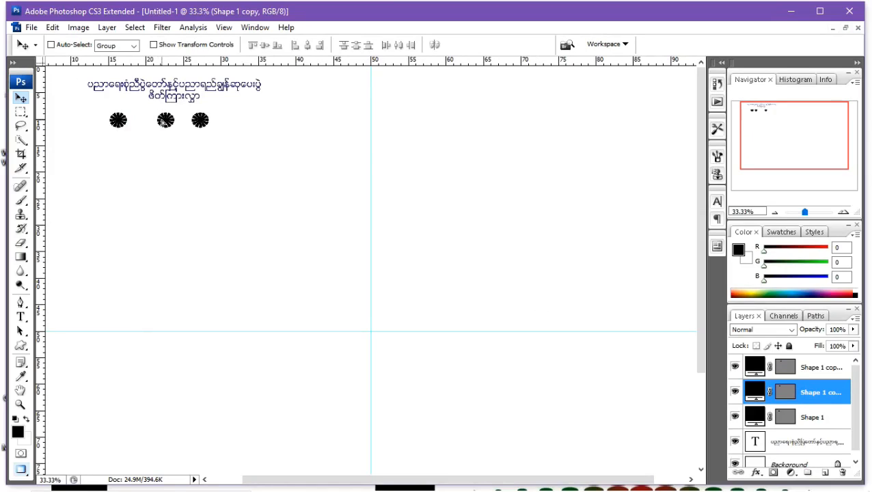
pyautogui.moveTo(168, 124); pyautogui.dragTo(174, 125)
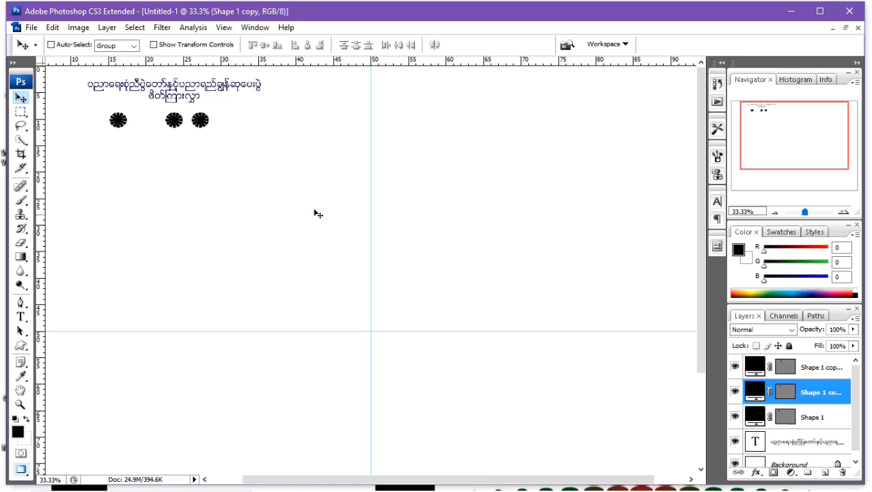
pyautogui.click(813, 422)
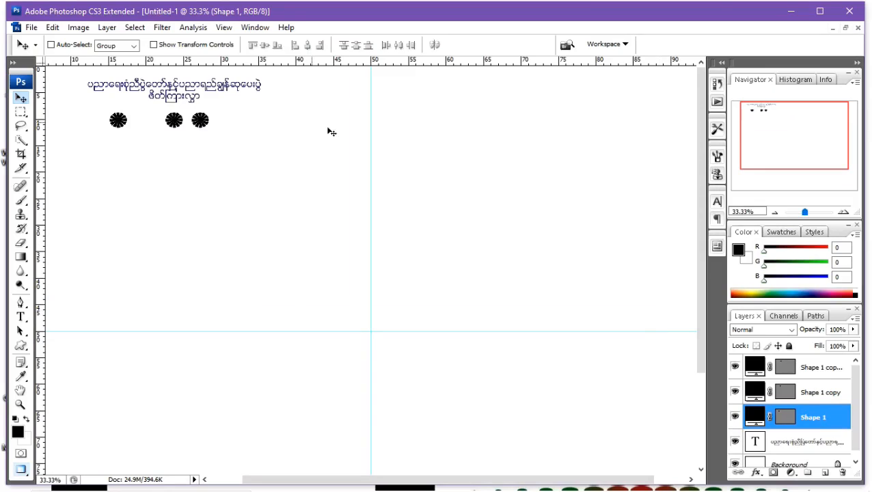
pyautogui.moveTo(117, 121); pyautogui.dragTo(147, 121)
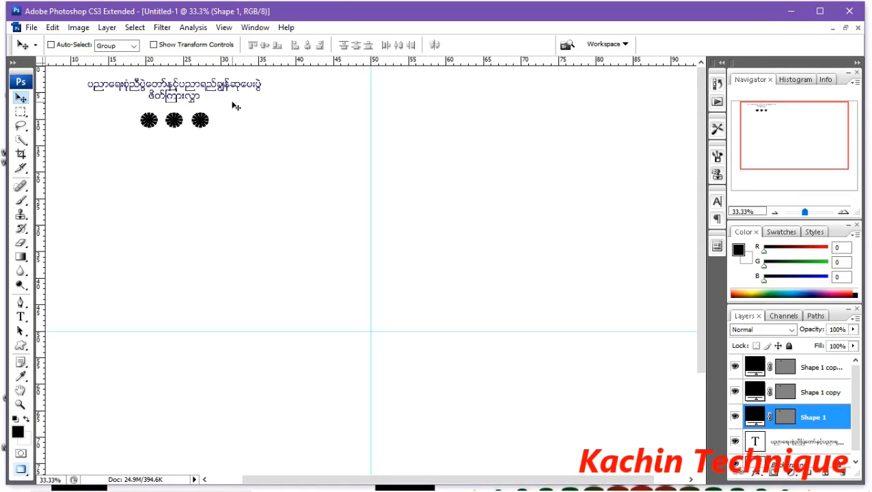
# - Add an 11 pt Zawgyi-One invitation paragraph, an "အစီအစဉ်" label and a date-time-place block below the sunbursts, and shift that block slightly right and down
pyautogui.press('t')
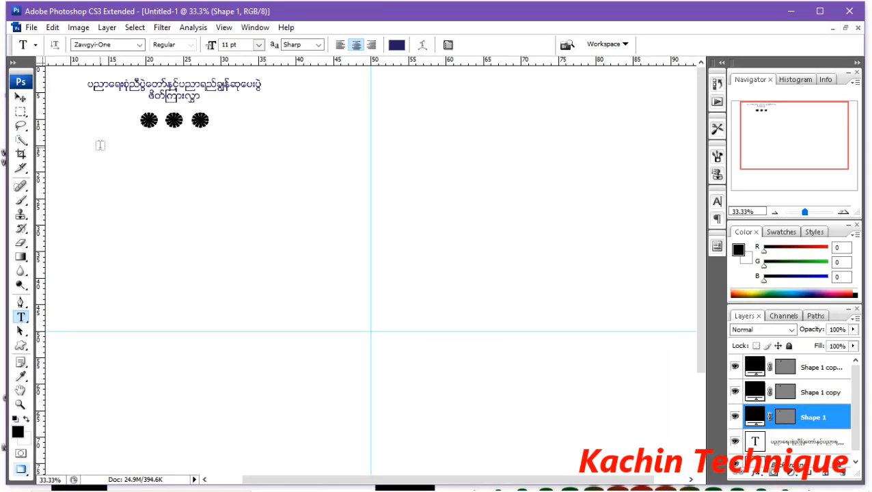
pyautogui.click(119, 156)
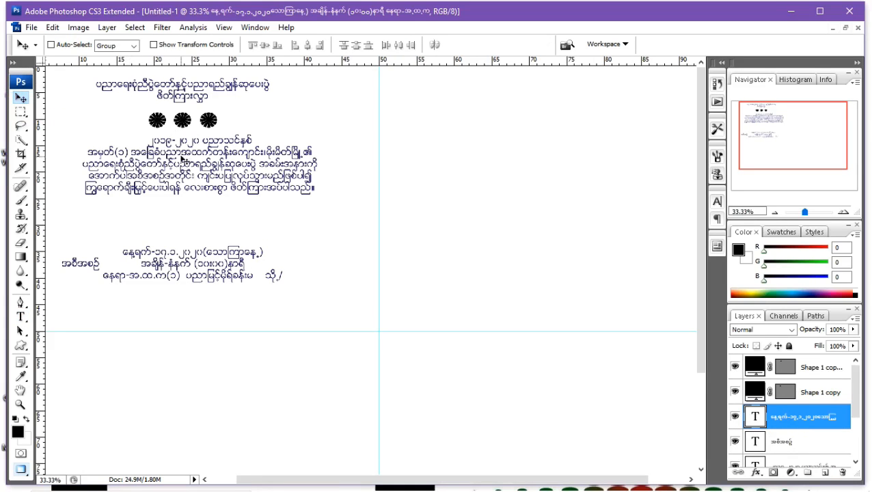
pyautogui.moveTo(183, 164)
pyautogui.mouseDown()
pyautogui.moveTo(212, 167)
pyautogui.moveTo(198, 167)
pyautogui.mouseUp()
pyautogui.moveTo(195, 268); pyautogui.dragTo(204, 286)
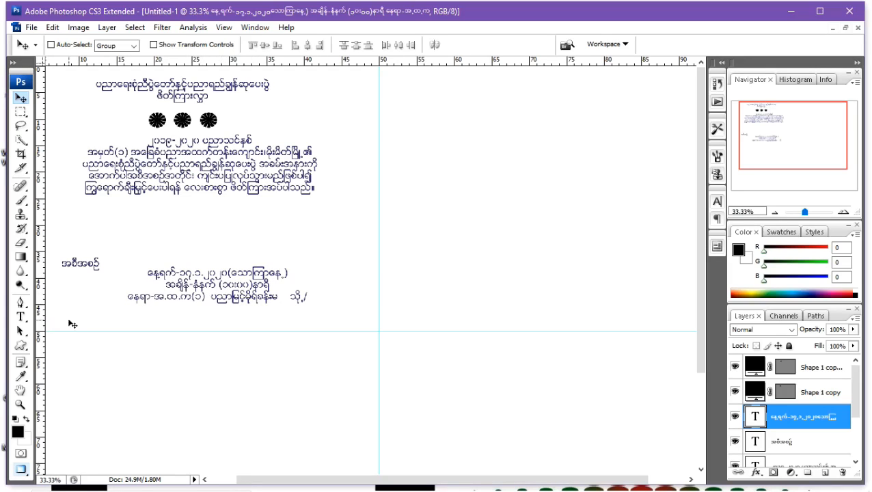
# - Left-align all three lines of the date-time-place text block
pyautogui.click(21, 316)
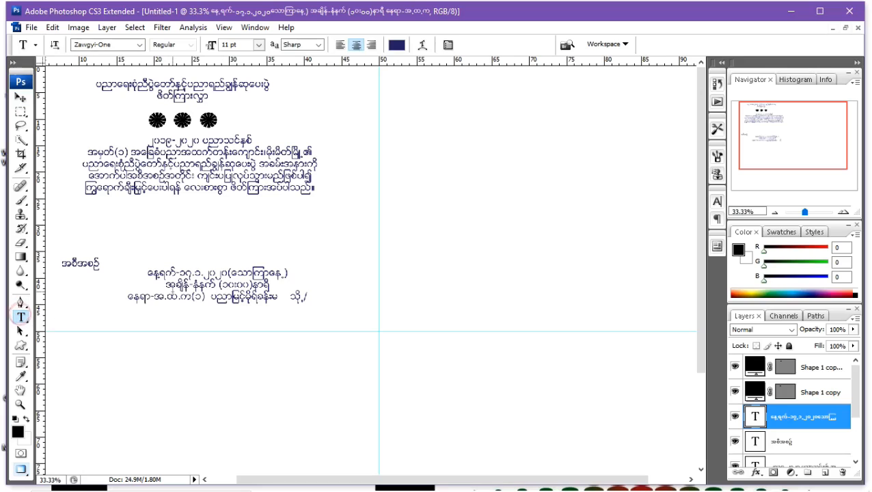
pyautogui.click(189, 287)
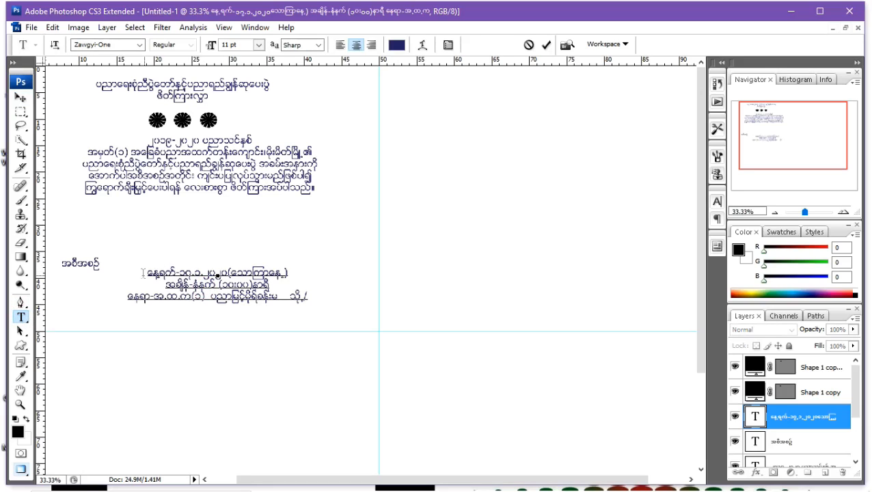
pyautogui.moveTo(145, 274); pyautogui.dragTo(314, 308)
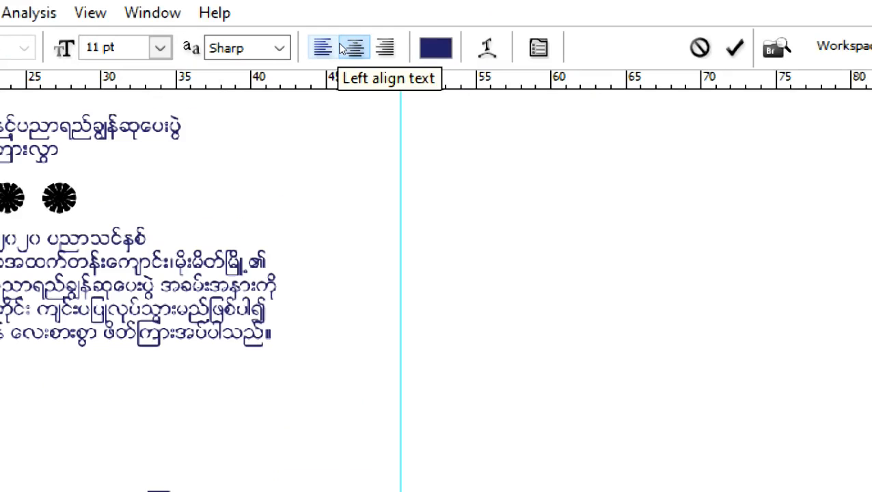
pyautogui.click(339, 47)
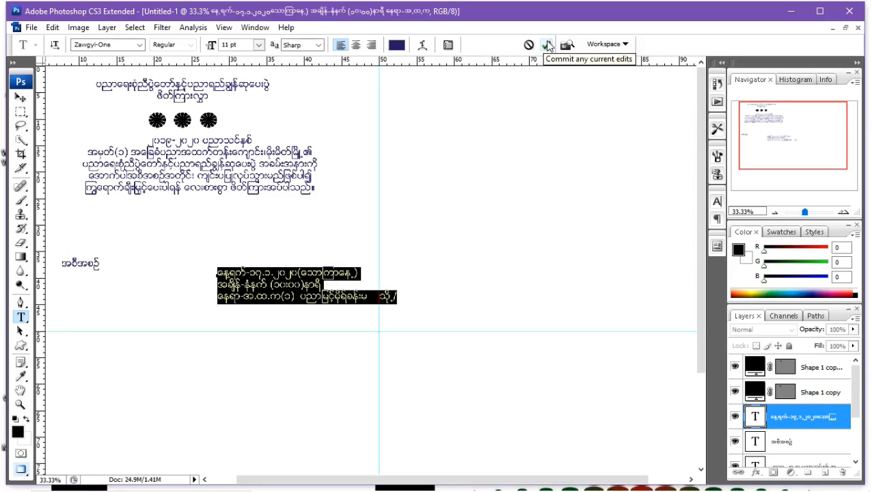
pyautogui.click(551, 47)
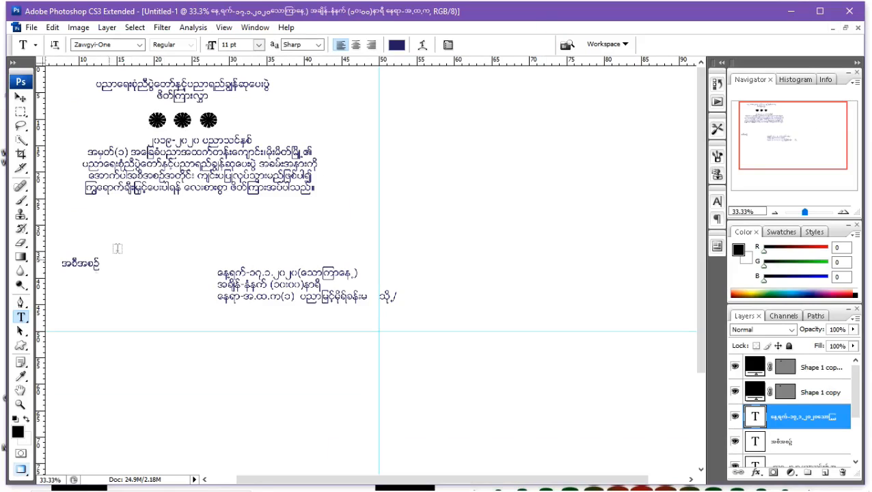
# - Colour the whole date-time-place text block pink, #f30178
pyautogui.click(224, 267)
pyautogui.hotkey('ctrl', 'a')
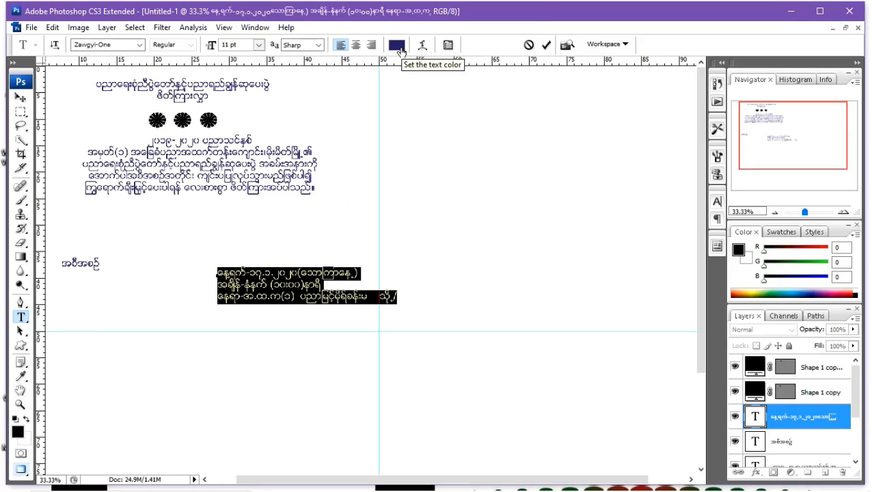
pyautogui.click(397, 45)
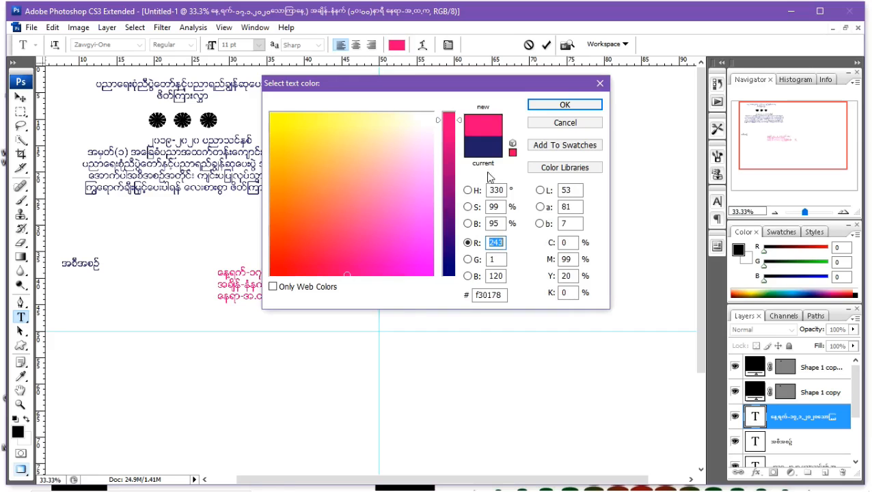
pyautogui.click(562, 103)
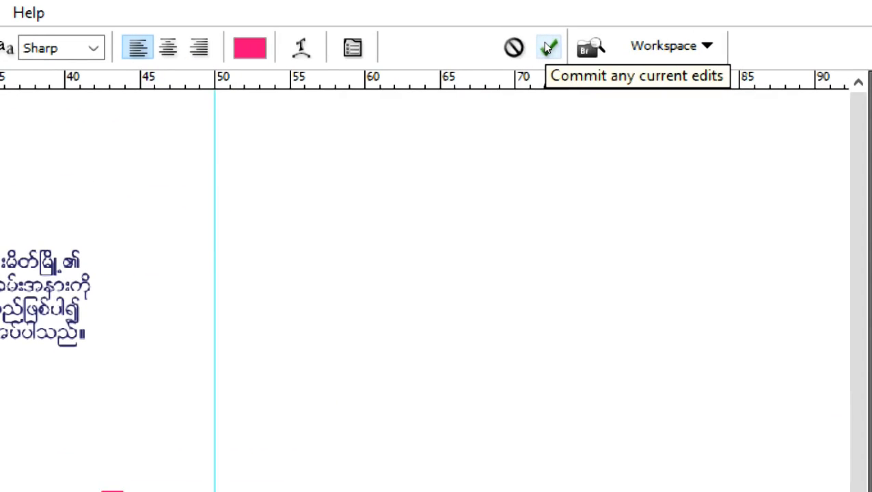
pyautogui.click(548, 47)
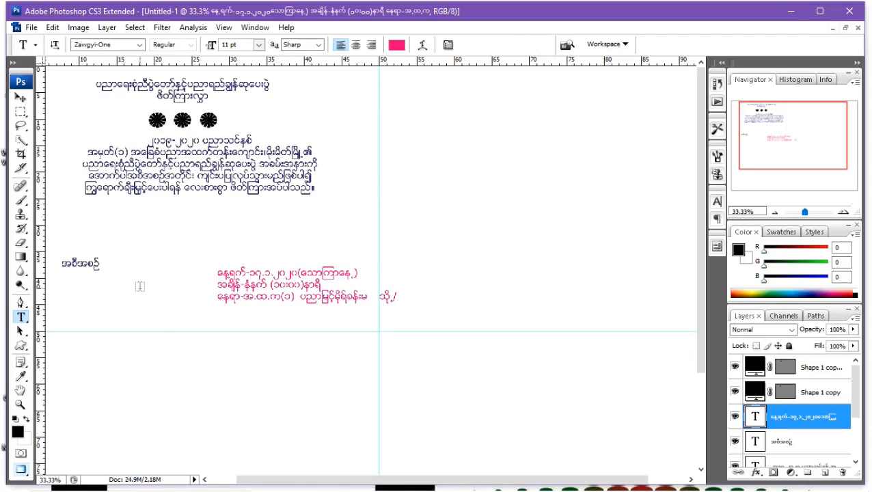
# - Recolour only the hall name "ပညာမြင့်မိုရ်ခန်းမ" in the last line of the date-time-place block green, #21a113
pyautogui.moveTo(298, 296); pyautogui.dragTo(372, 306)
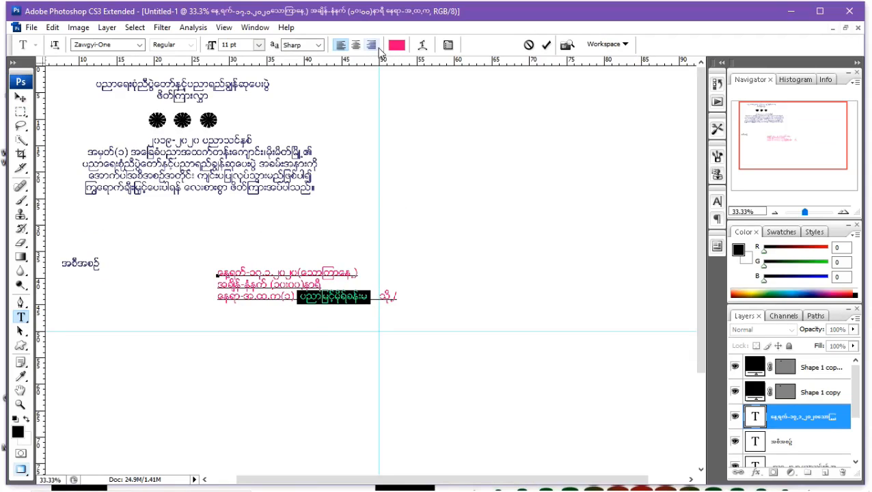
pyautogui.click(394, 49)
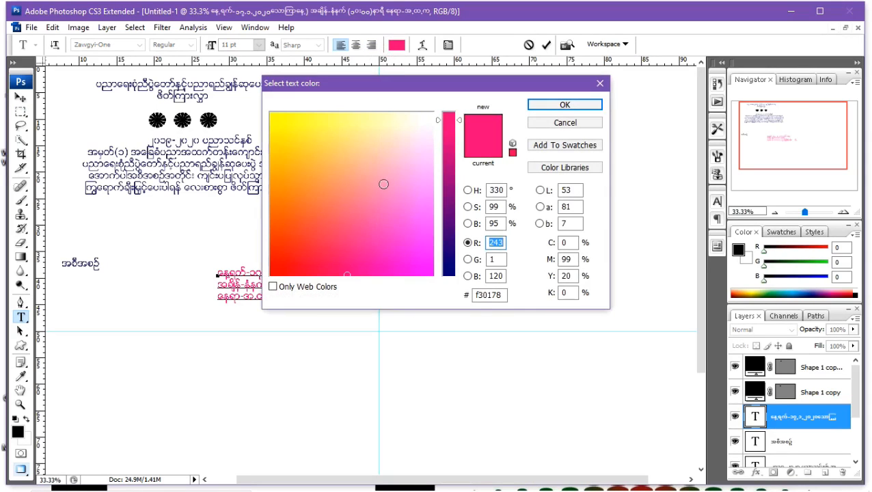
pyautogui.click(290, 121)
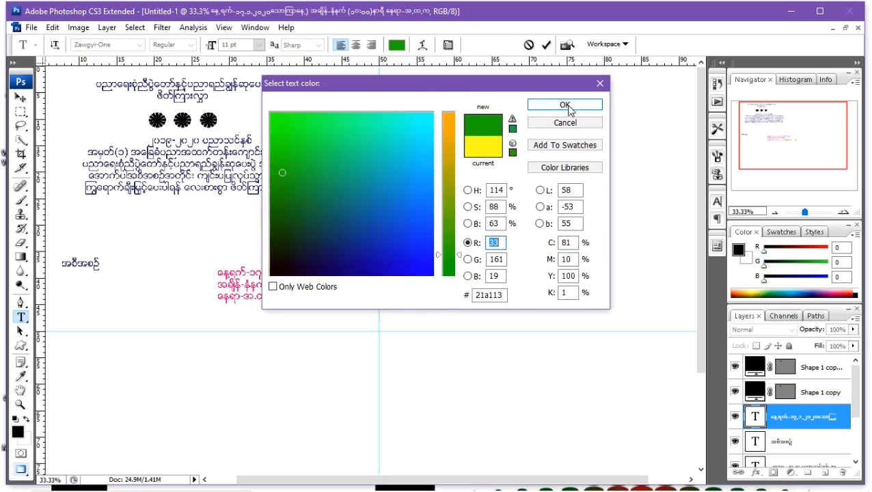
pyautogui.click(565, 106)
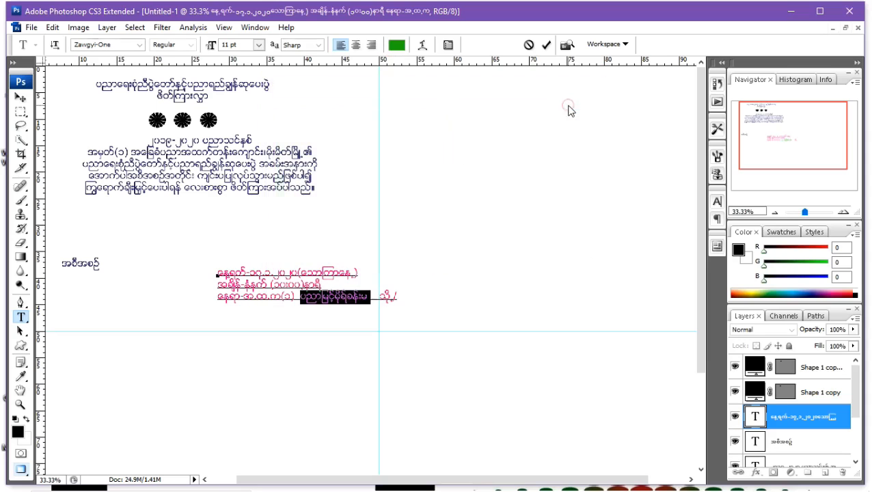
pyautogui.click(546, 44)
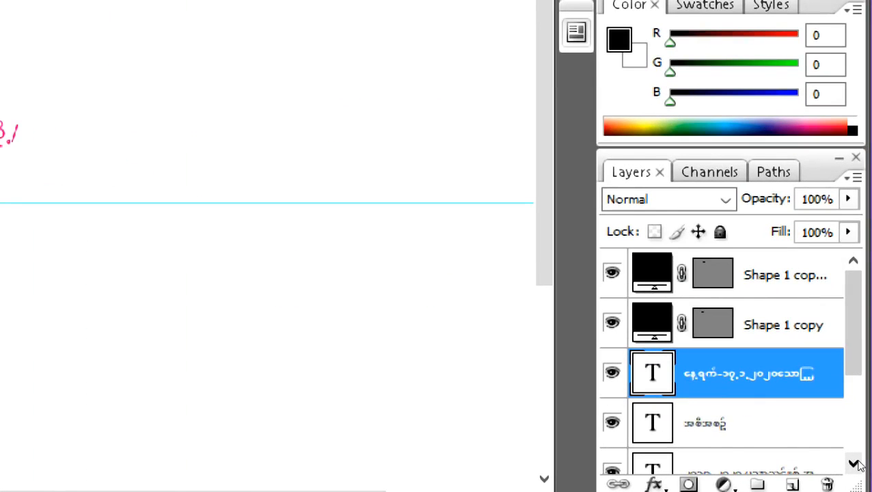
# - Set the event name in the invitation paragraph's third line to 12 pt and colour it dark green, #126f06
pyautogui.click(854, 463)
pyautogui.click(854, 464)
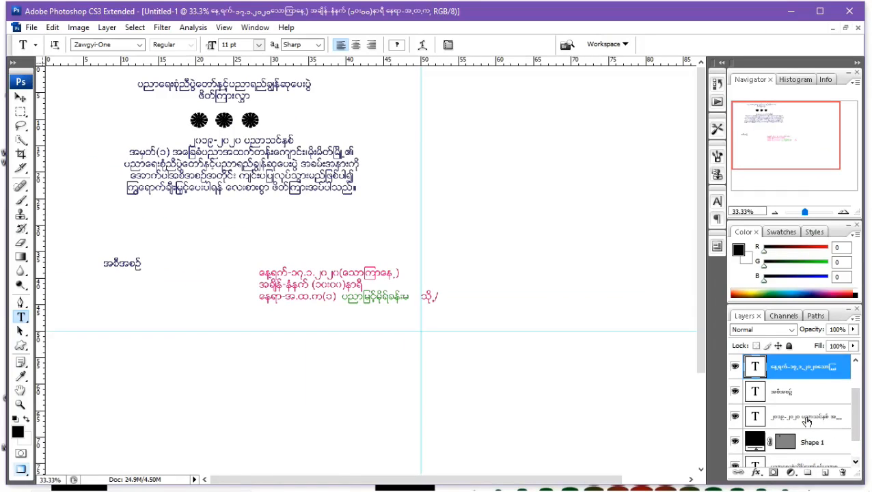
pyautogui.click(807, 422)
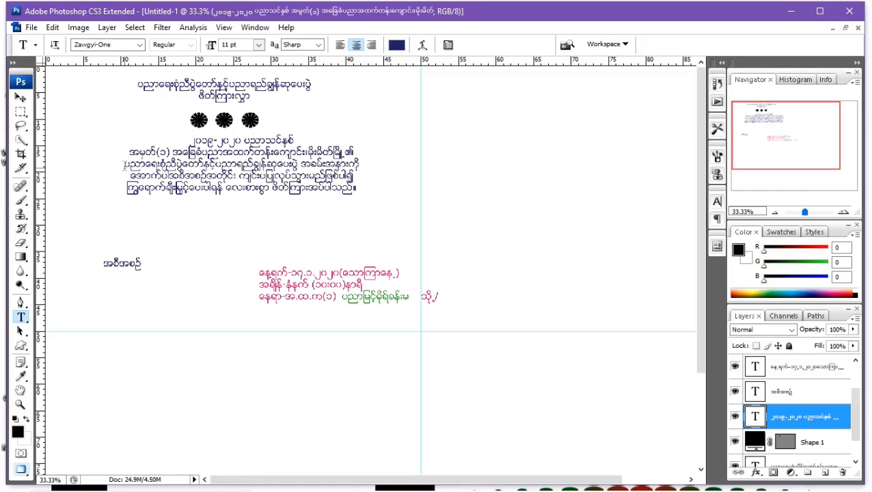
pyautogui.moveTo(124, 164); pyautogui.dragTo(298, 164)
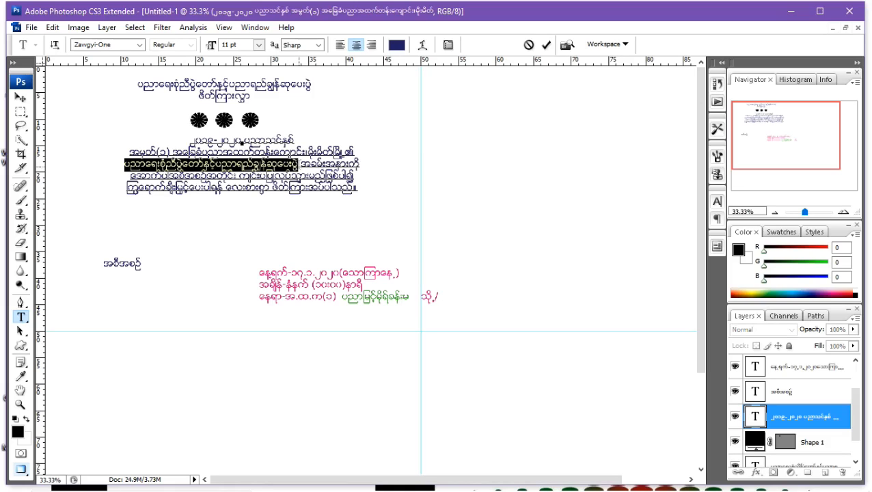
pyautogui.click(259, 45)
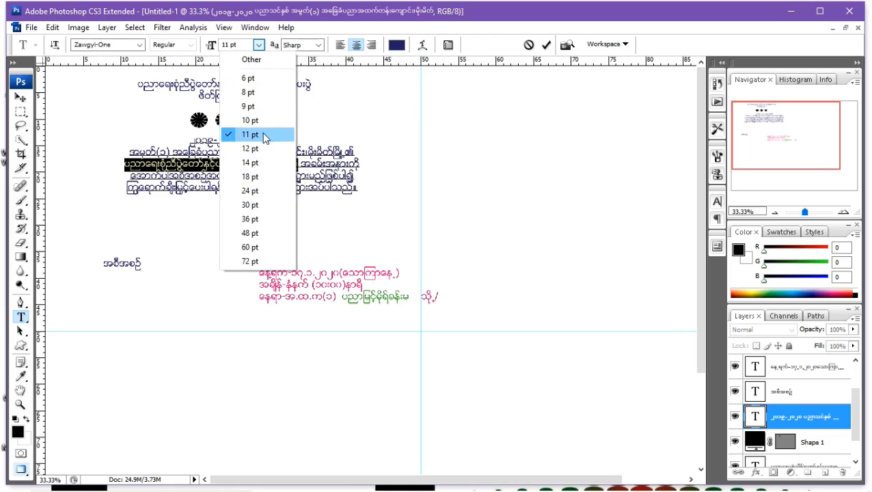
pyautogui.click(258, 148)
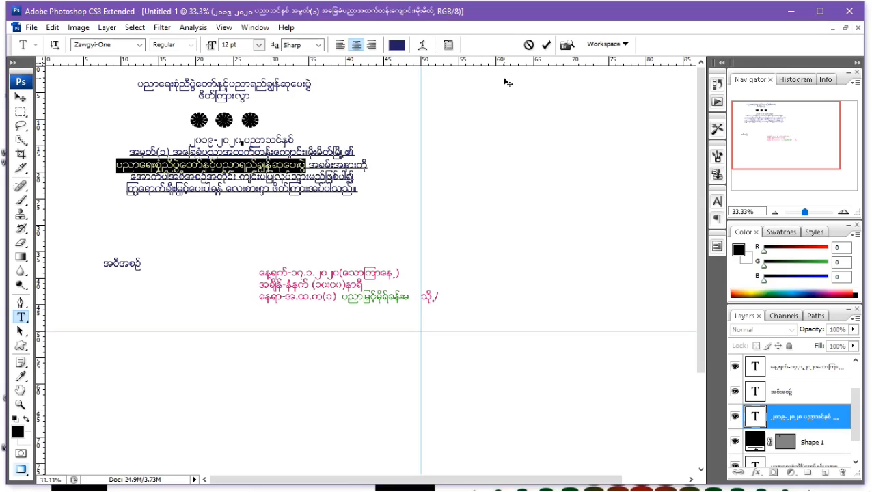
pyautogui.click(401, 46)
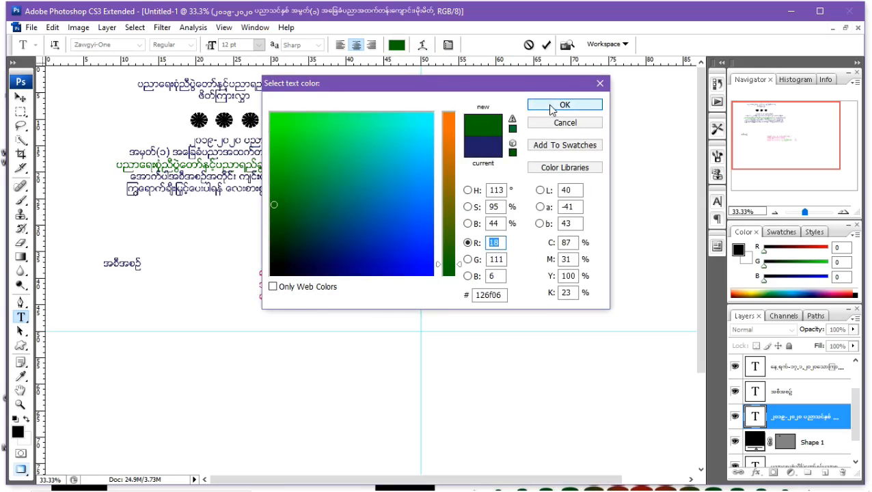
pyautogui.click(550, 105)
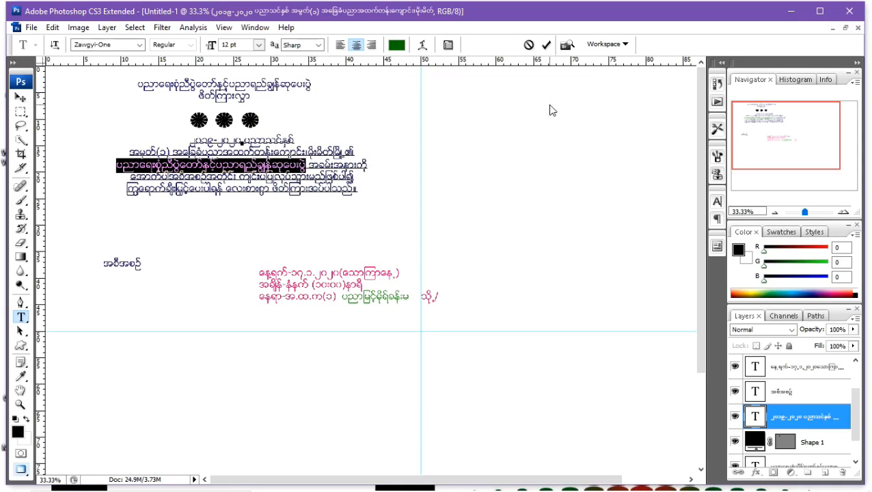
pyautogui.click(547, 44)
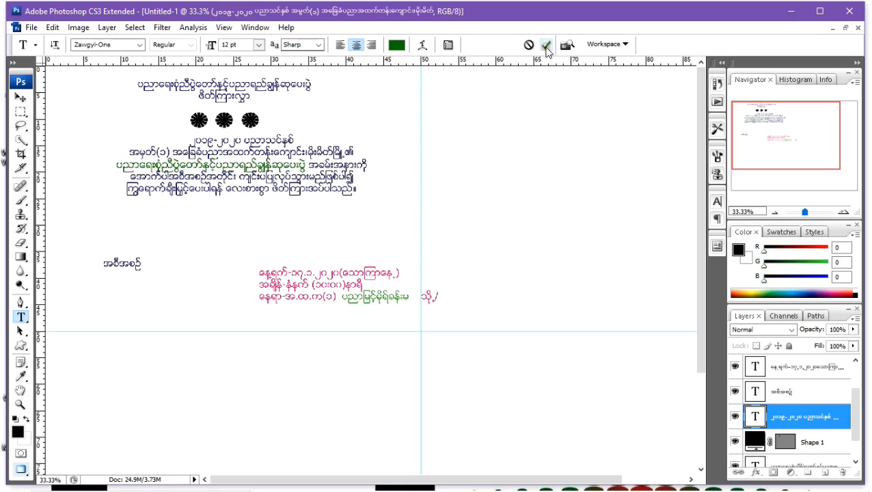
# - Move the invitation paragraph left until it is centred under the sunbursts, at about 24% of the page width
pyautogui.click(22, 99)
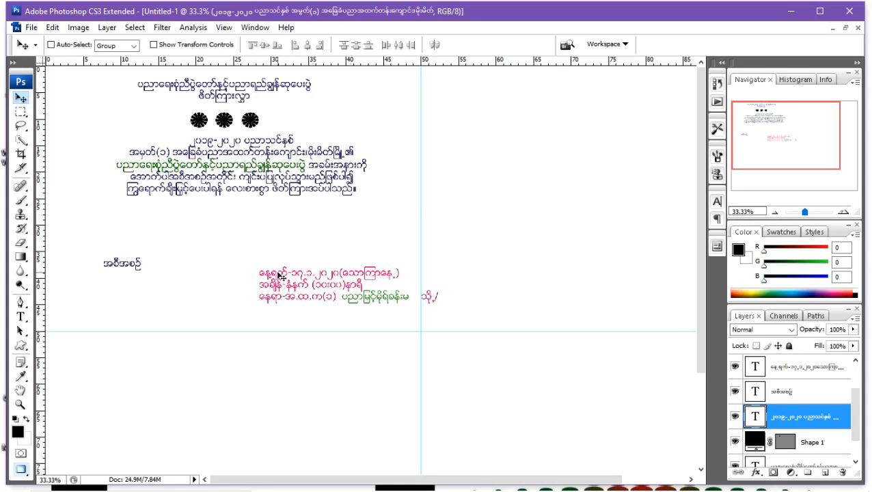
pyautogui.moveTo(295, 281)
pyautogui.mouseDown()
pyautogui.moveTo(261, 277)
pyautogui.moveTo(282, 283)
pyautogui.mouseUp()
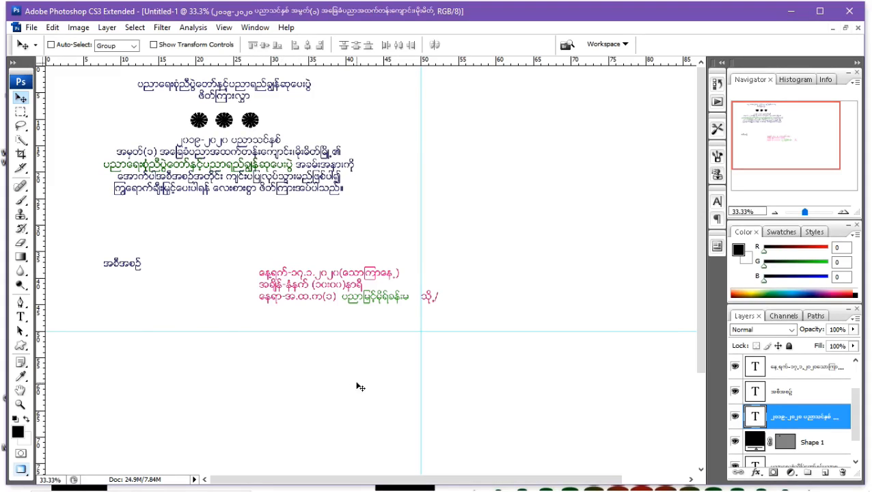
pyautogui.moveTo(336, 280); pyautogui.dragTo(333, 282)
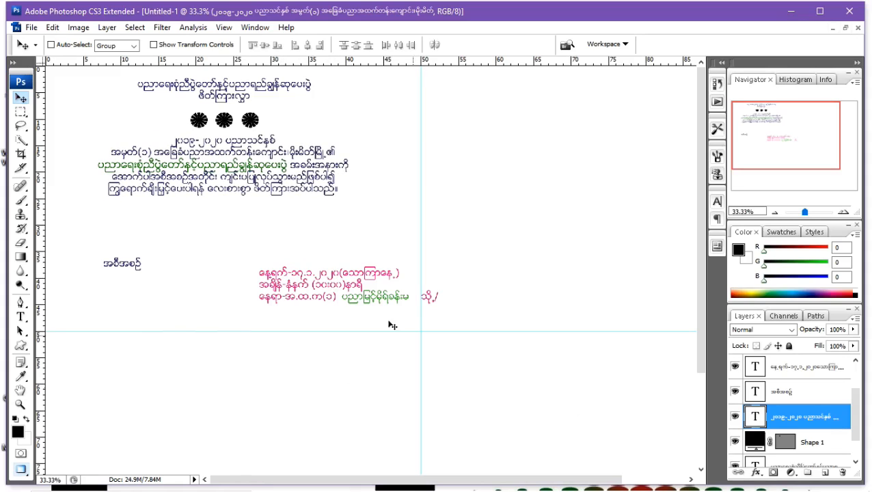
# - Move the date-time-place block left and down, to start at about 19% of the page width just above the horizontal guide
pyautogui.click(795, 372)
pyautogui.moveTo(376, 288); pyautogui.dragTo(306, 305)
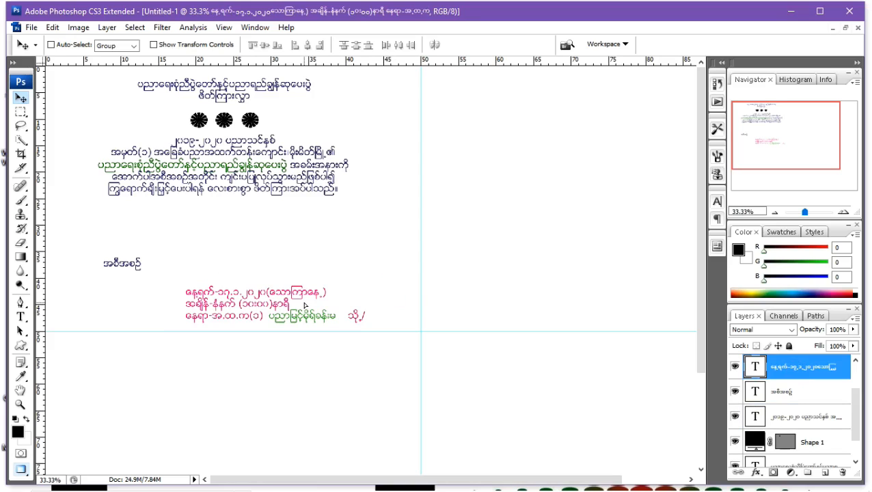
pyautogui.hotkey('ctrl', '-')
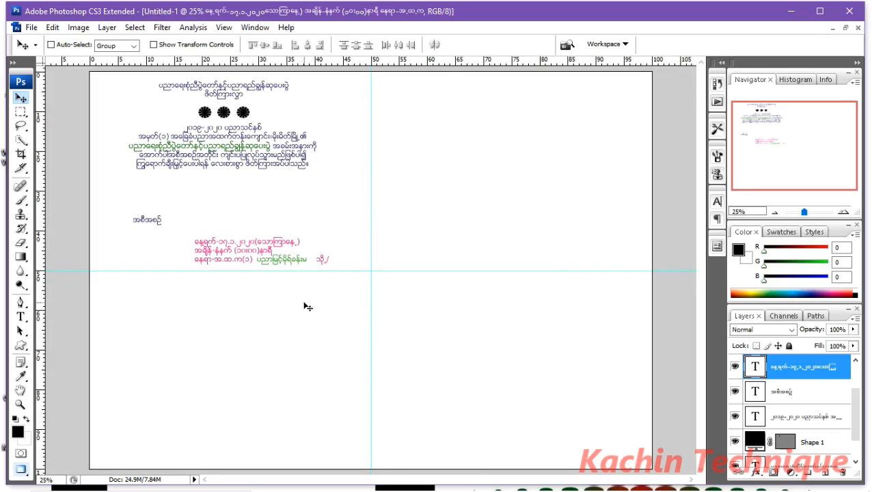
# - Draw a black rectangle about 12% wide from the page's left edge to the heading, and copy it against the vertical guide
pyautogui.press('u')
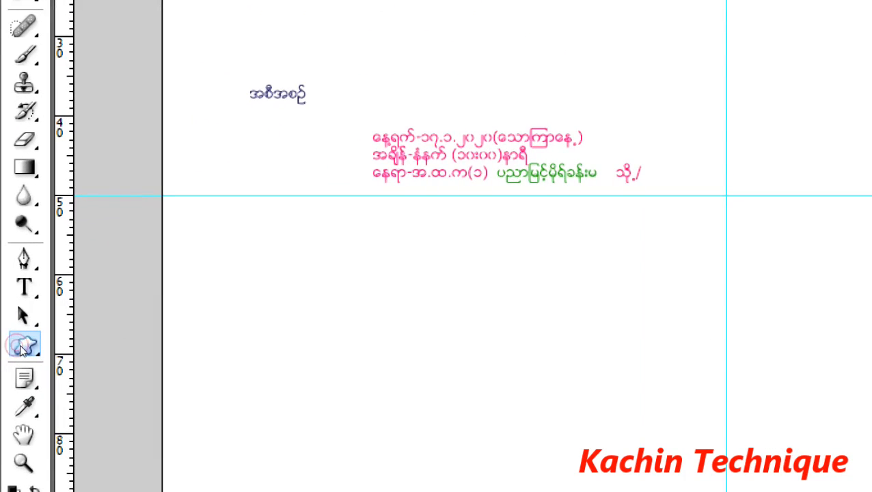
pyautogui.click(21, 347)
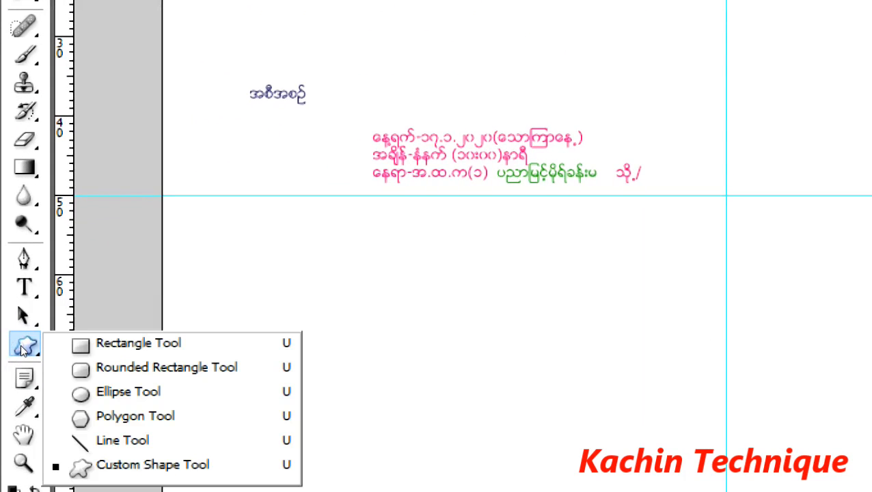
pyautogui.click(74, 349)
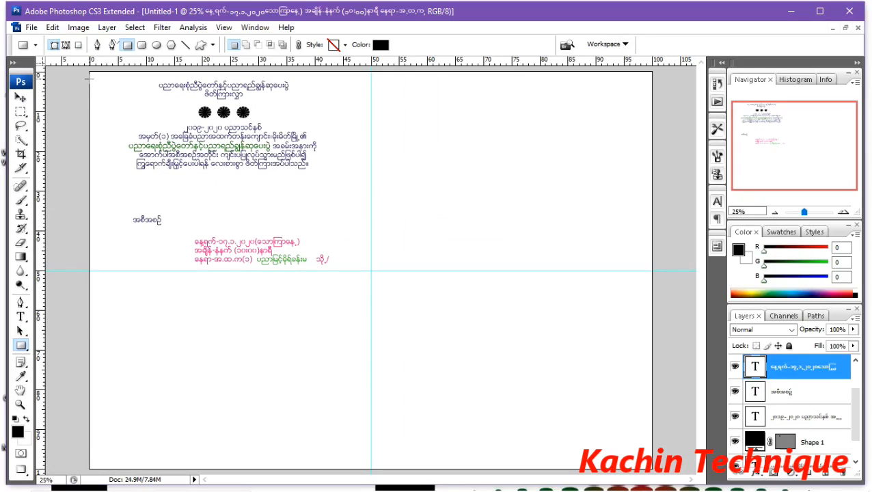
pyautogui.moveTo(89, 78); pyautogui.dragTo(156, 103)
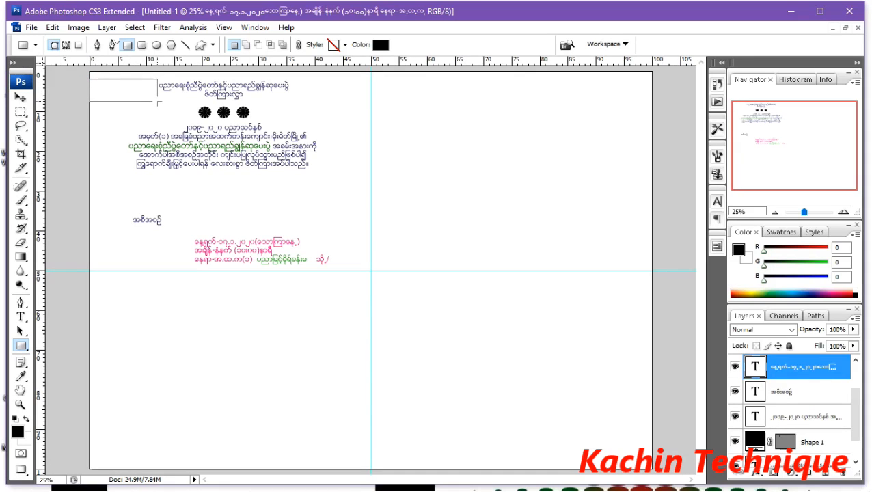
pyautogui.moveTo(157, 102); pyautogui.dragTo(158, 102)
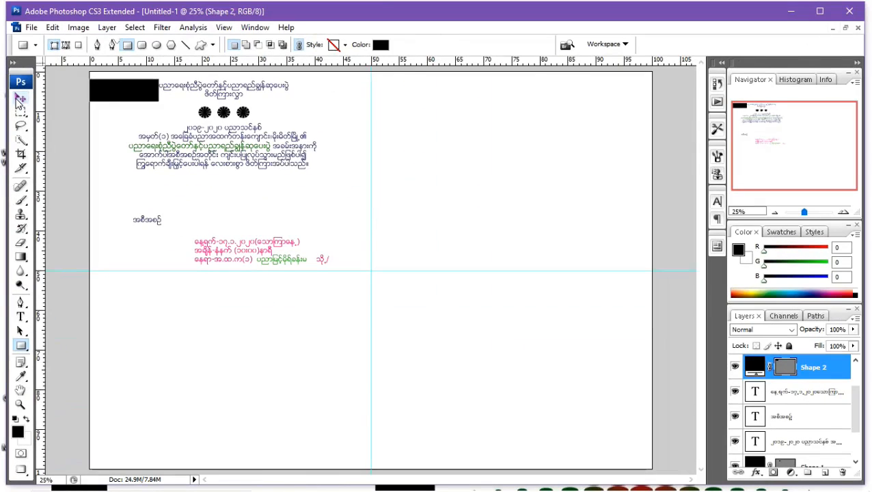
pyautogui.click(20, 100)
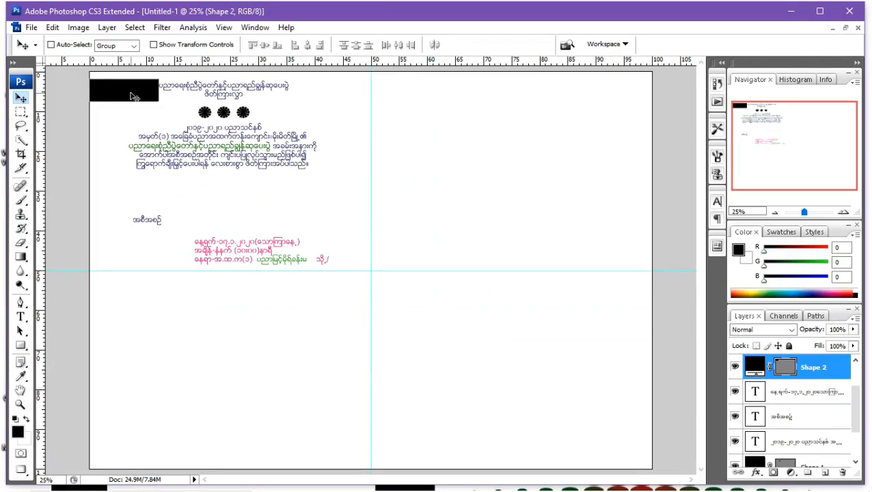
pyautogui.moveTo(134, 96); pyautogui.dragTo(344, 92)
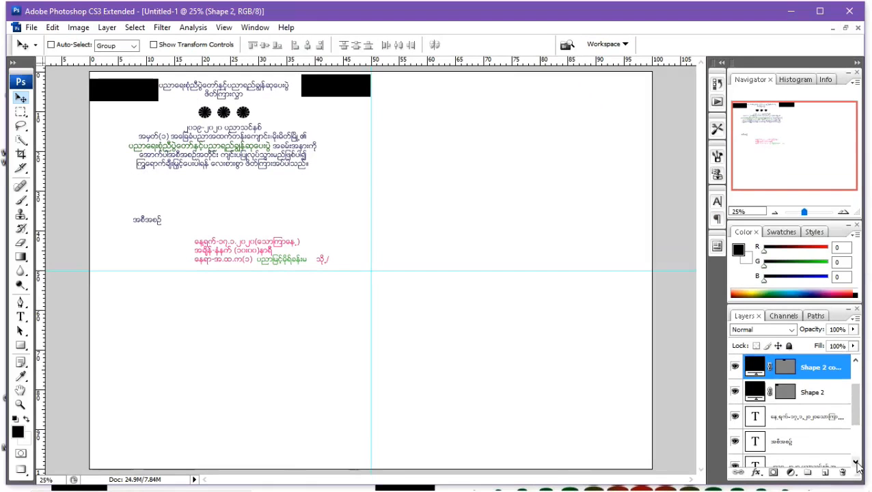
# - Move the heading right and slightly down, centred between the two black rectangles, and nudge the leftmost sunburst slightly left
pyautogui.click(856, 463)
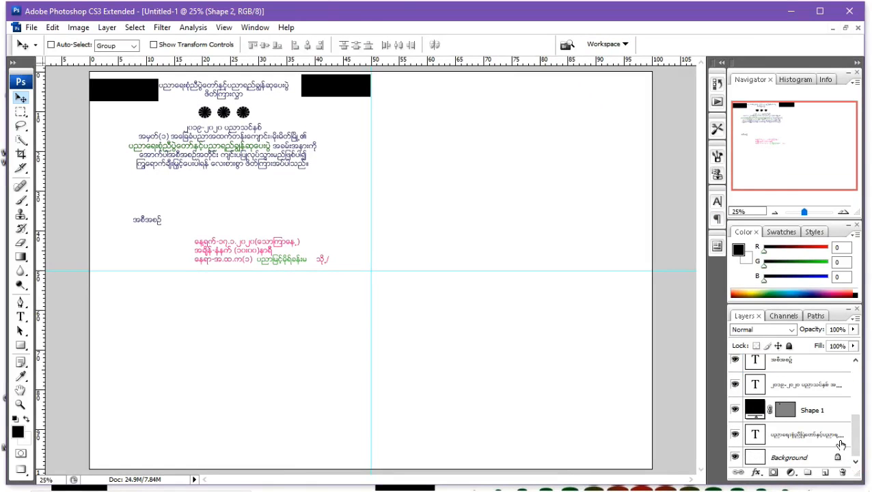
pyautogui.click(840, 444)
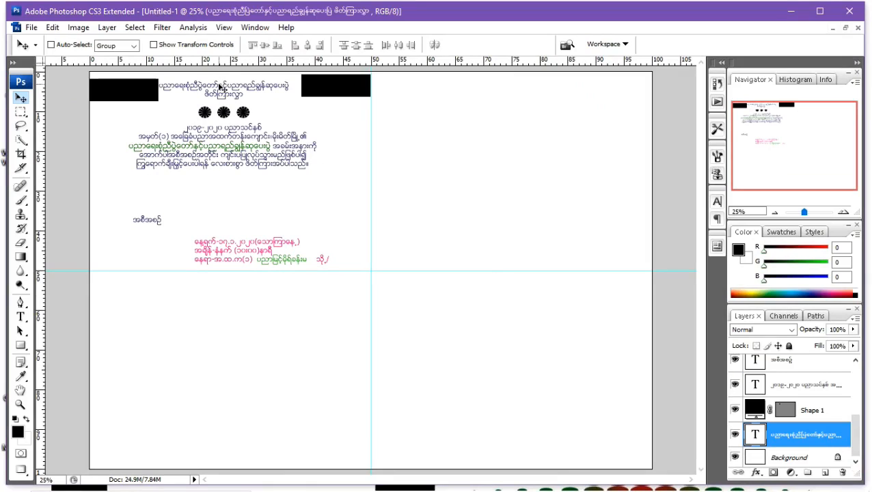
pyautogui.moveTo(222, 89); pyautogui.dragTo(224, 91)
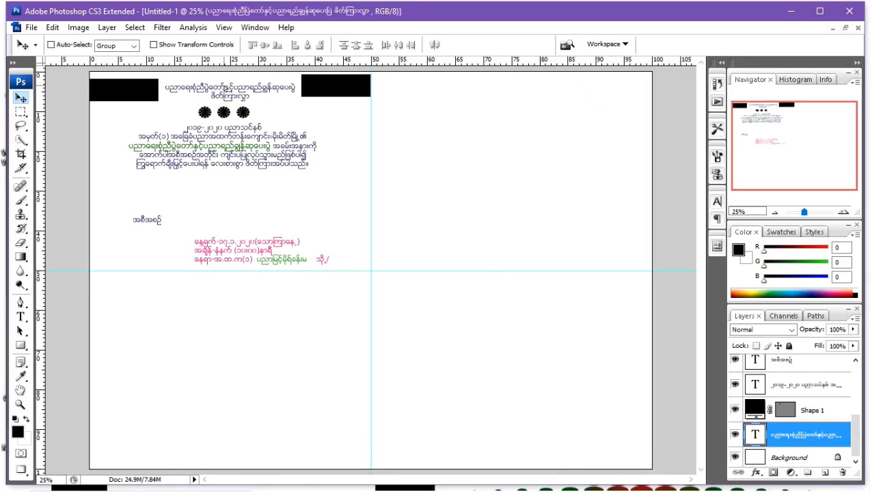
pyautogui.click(736, 410)
# - Delete both black spacer rectangles beside the heading
pyautogui.click(856, 361)
pyautogui.click(855, 360)
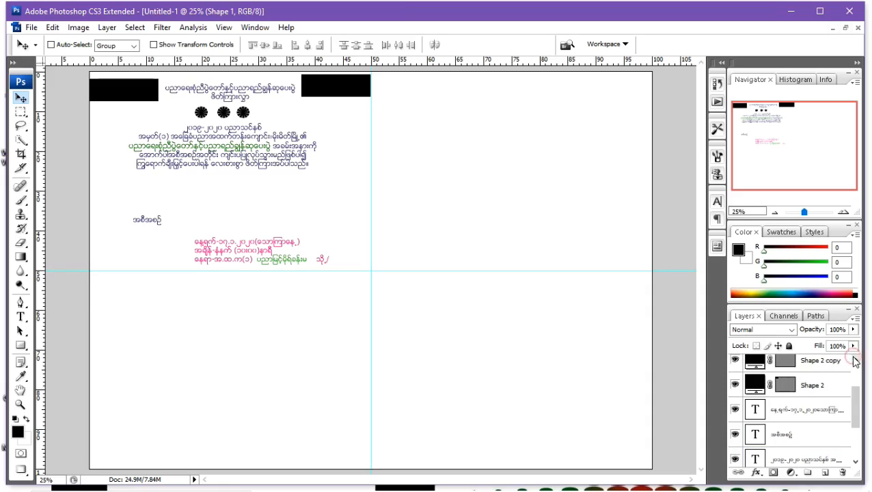
pyautogui.click(824, 386)
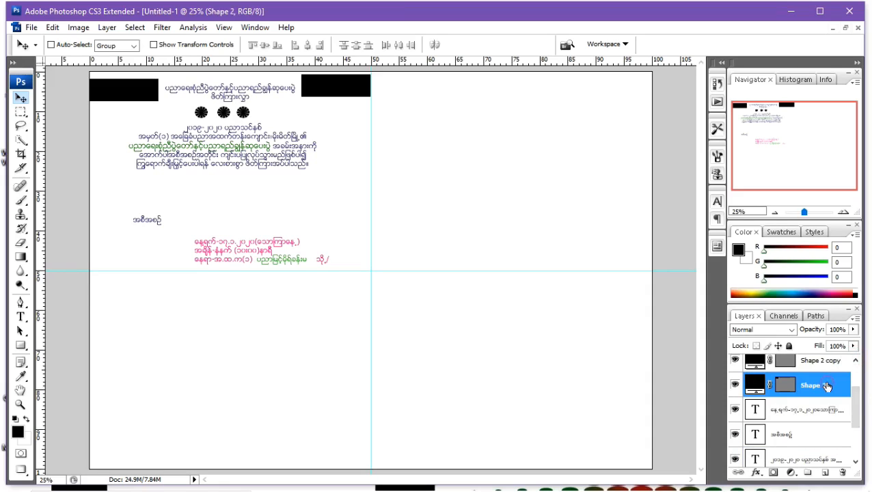
pyautogui.click(735, 386)
pyautogui.click(736, 386)
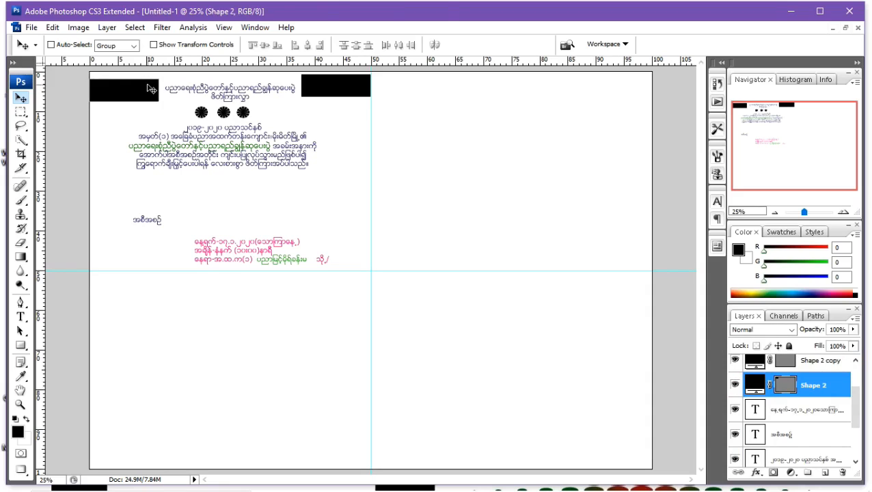
pyautogui.press('Delete')
pyautogui.click(855, 360)
pyautogui.click(856, 360)
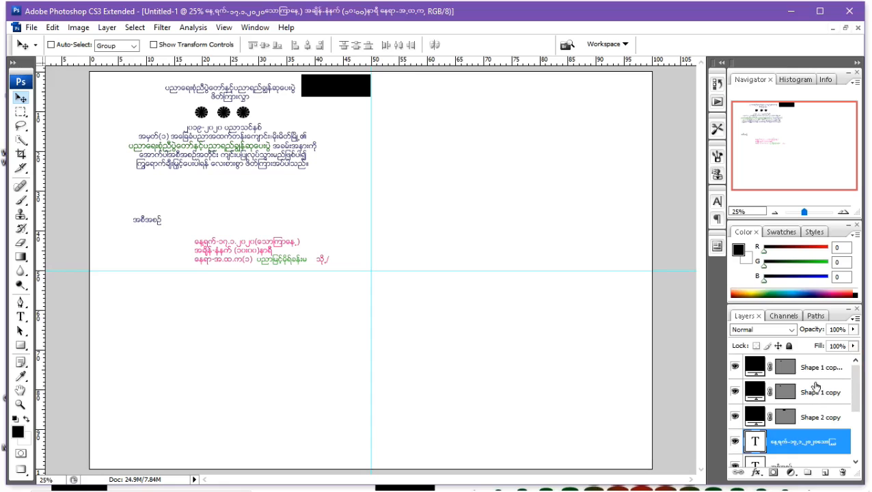
pyautogui.click(735, 416)
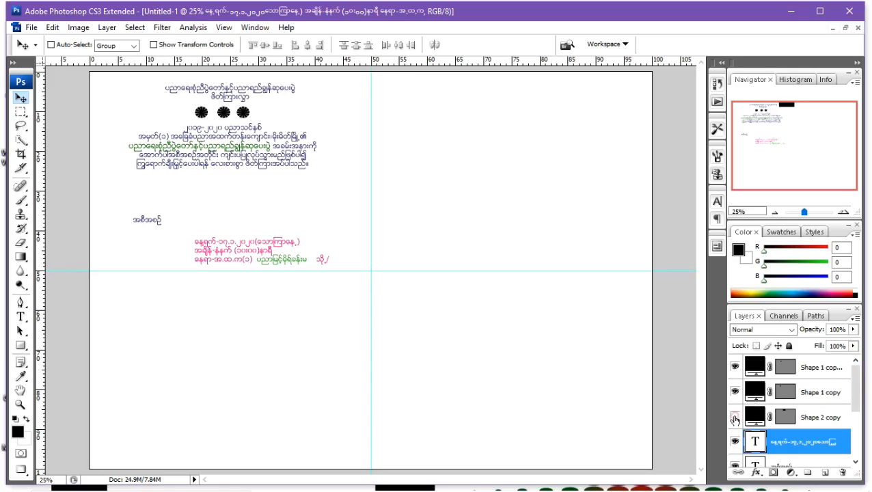
pyautogui.click(831, 418)
pyautogui.press('Delete')
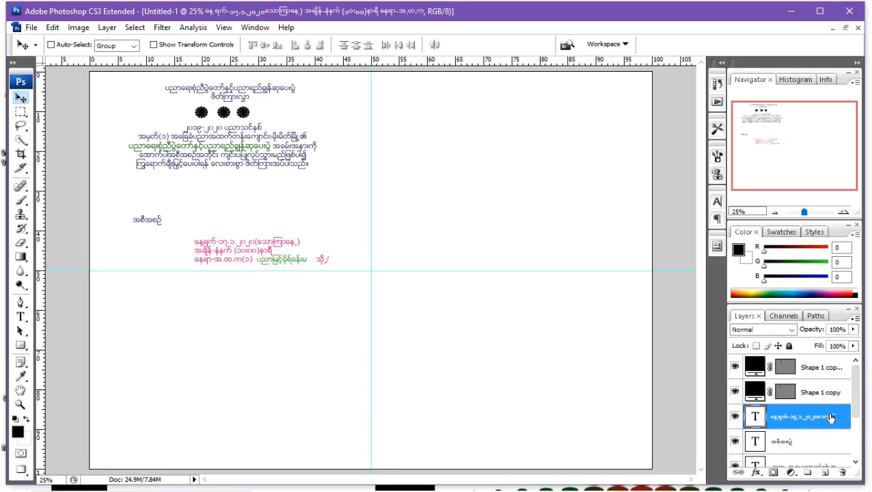
# - Move the rightmost sunburst to about 28% of the page width and the middle one to about 25%, under the heading
pyautogui.click(734, 392)
pyautogui.click(734, 393)
pyautogui.click(813, 367)
pyautogui.click(733, 368)
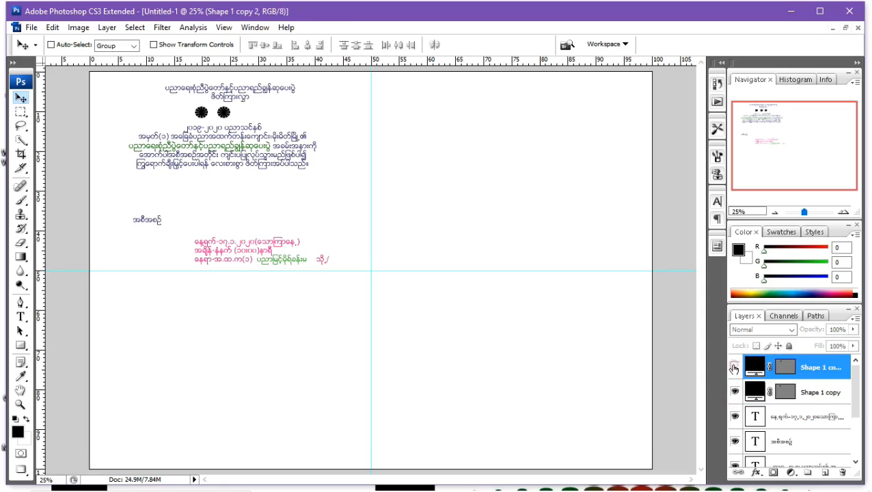
pyautogui.click(733, 368)
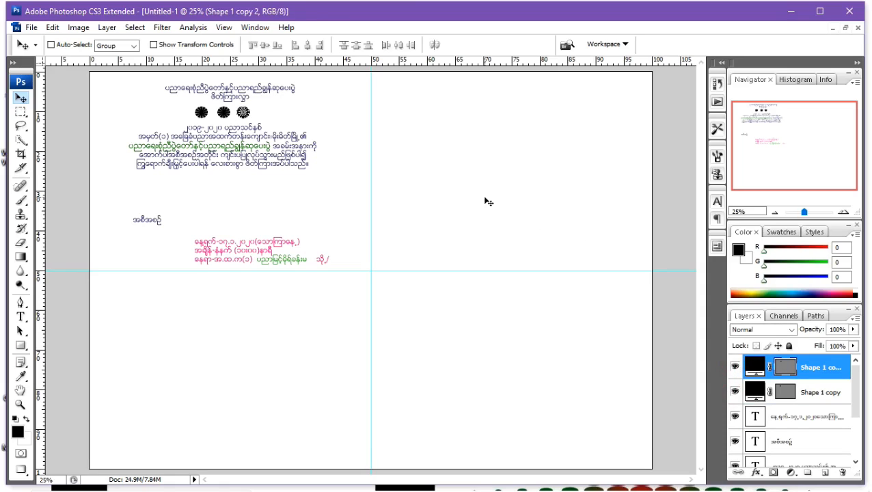
pyautogui.moveTo(247, 115); pyautogui.dragTo(250, 113)
pyautogui.click(823, 394)
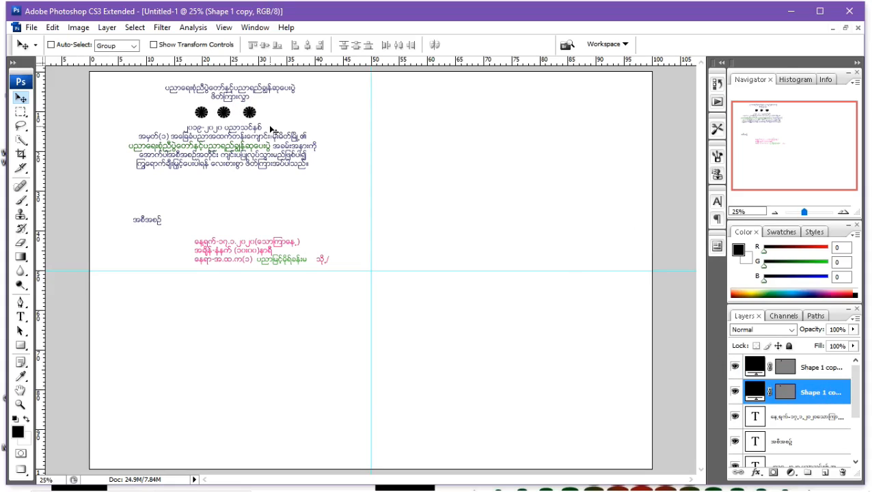
pyautogui.moveTo(225, 109); pyautogui.dragTo(228, 110)
# - Move the leftmost sunburst right to about 22% of the page width and add a horizontal guide along the row's upper edge, at about 9%
pyautogui.click(855, 463)
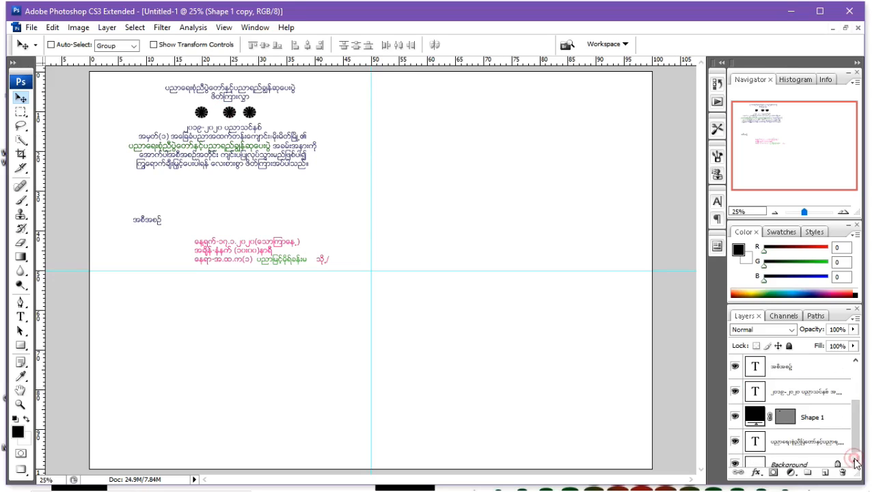
pyautogui.click(828, 419)
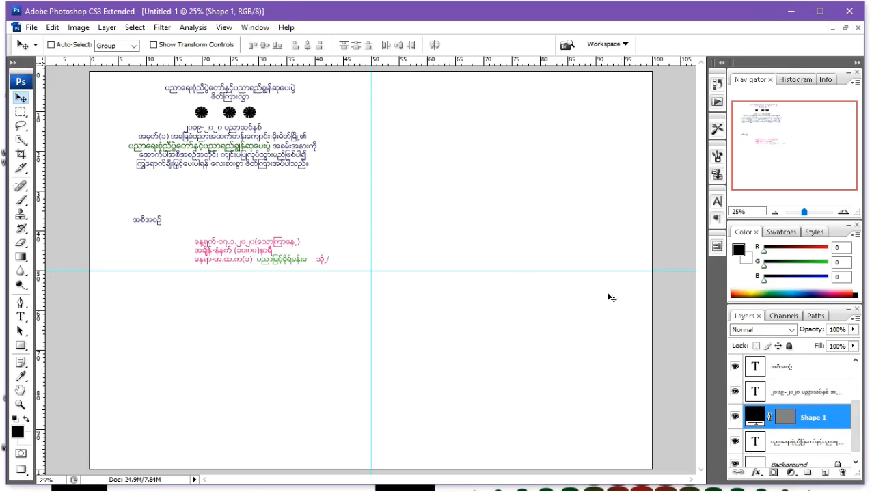
pyautogui.moveTo(208, 116); pyautogui.dragTo(210, 113)
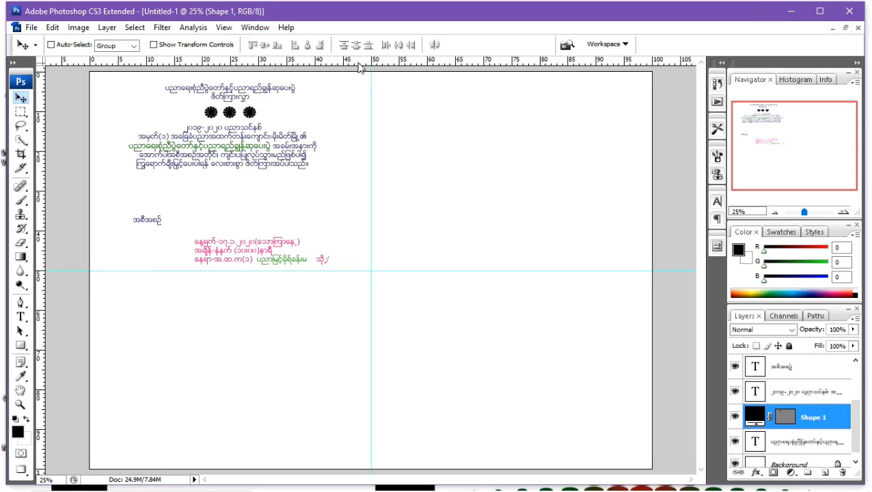
pyautogui.moveTo(359, 65); pyautogui.dragTo(358, 108)
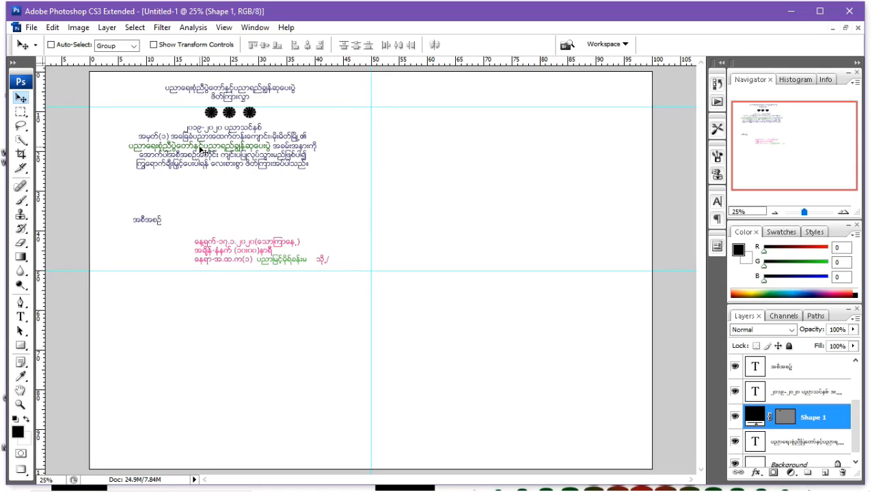
# - Draw a small black spacer square about 2% of the page width and place it against the leftmost sunburst's right side
pyautogui.click(22, 347)
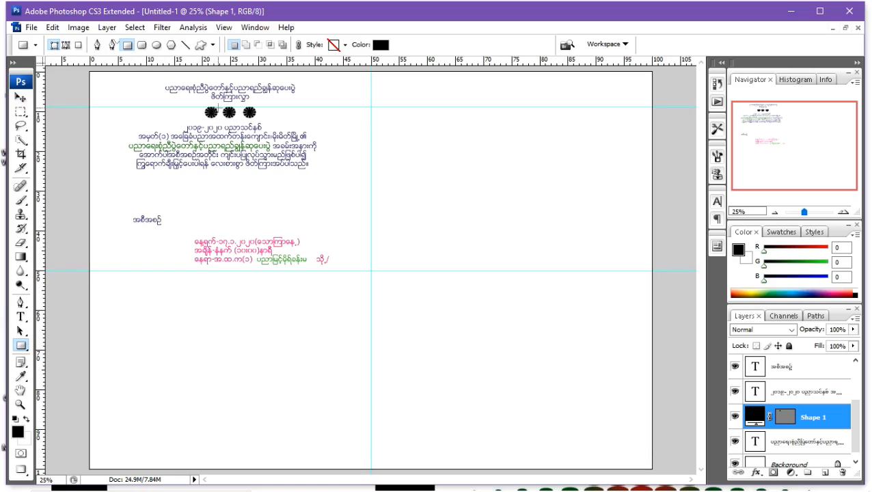
pyautogui.moveTo(173, 180); pyautogui.dragTo(184, 192)
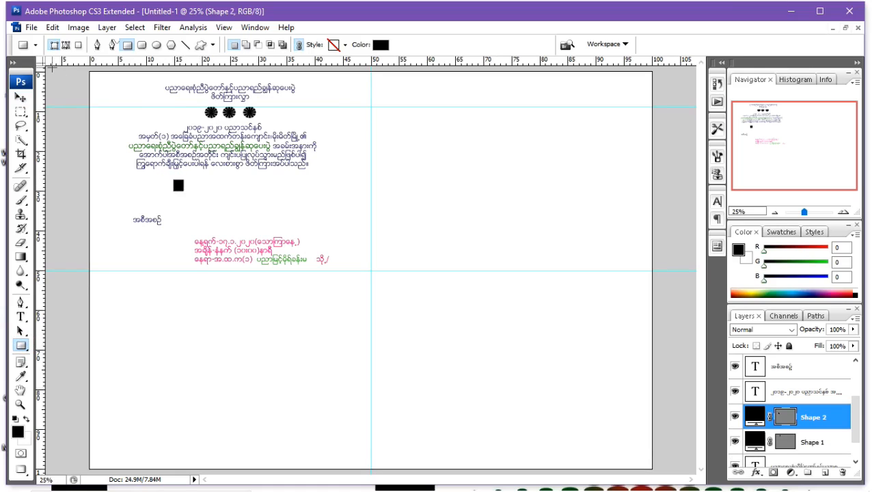
pyautogui.click(20, 98)
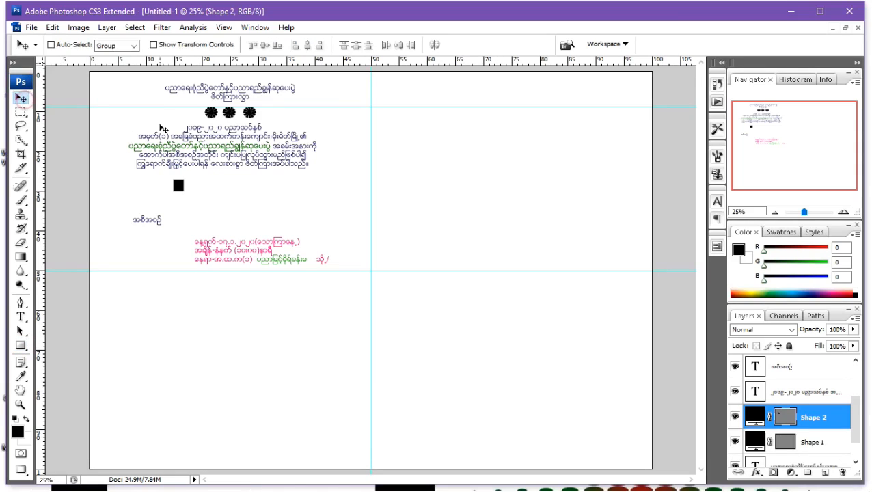
pyautogui.moveTo(179, 190); pyautogui.dragTo(221, 116)
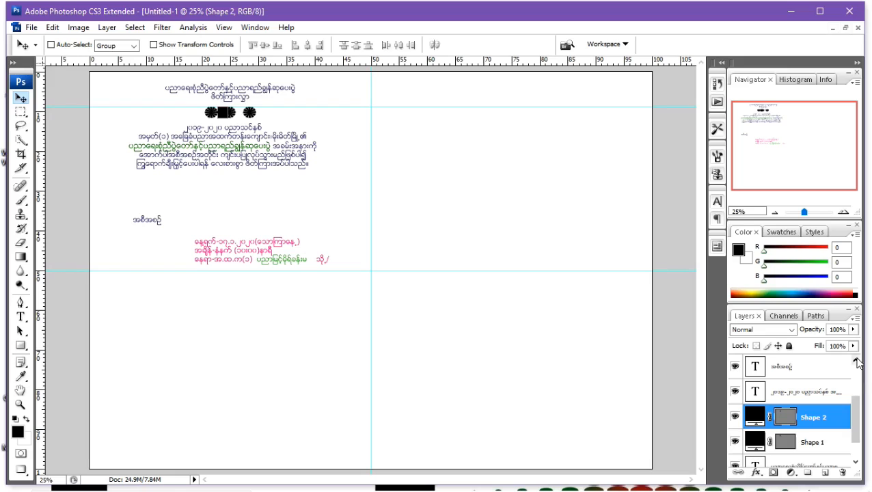
# - Move the middle sunburst right until it touches the spacer square, and shift the rightmost sunburst to about 31% of the page width
pyautogui.scroll(4, 855, 360)
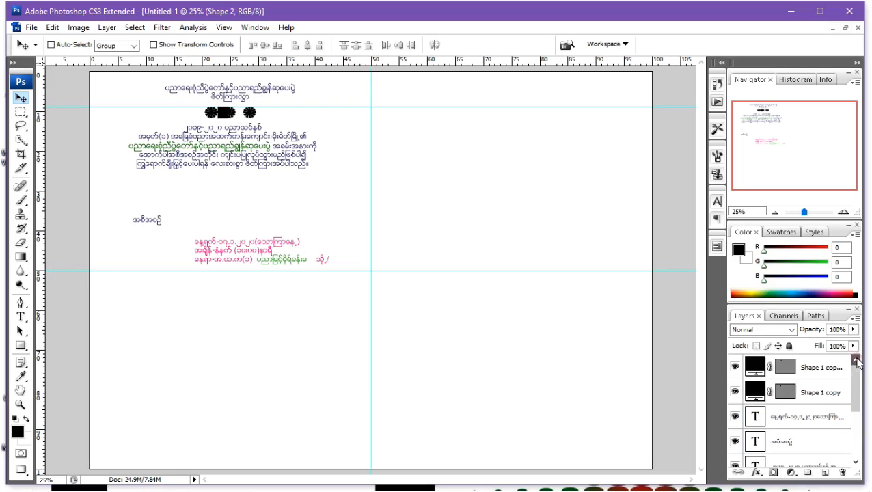
pyautogui.click(829, 402)
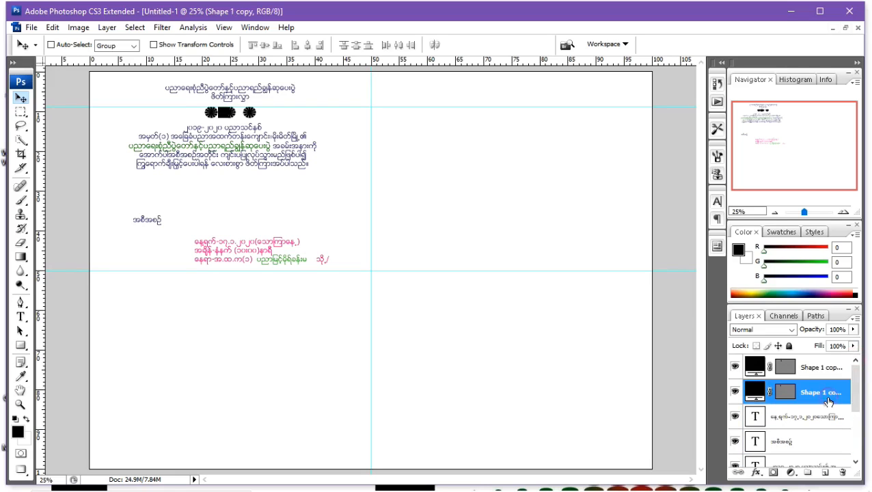
pyautogui.click(735, 393)
pyautogui.click(735, 393)
pyautogui.moveTo(233, 114); pyautogui.dragTo(236, 114)
pyautogui.click(811, 366)
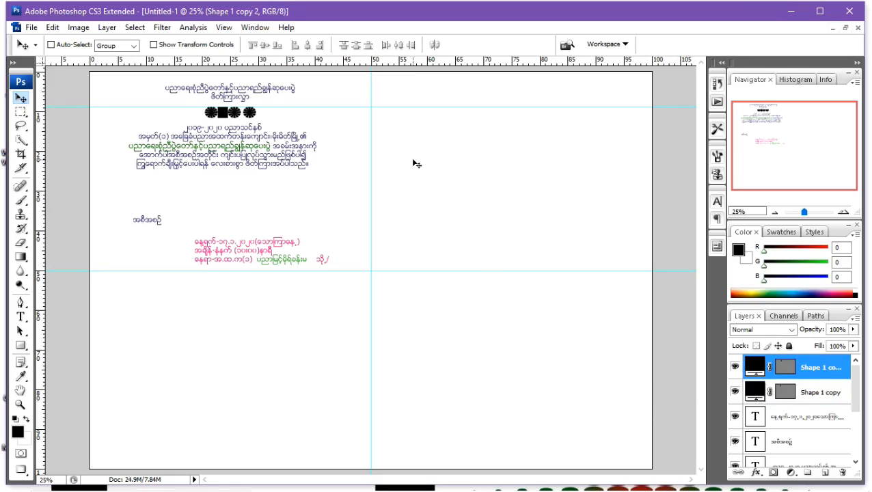
pyautogui.moveTo(249, 113); pyautogui.dragTo(266, 113)
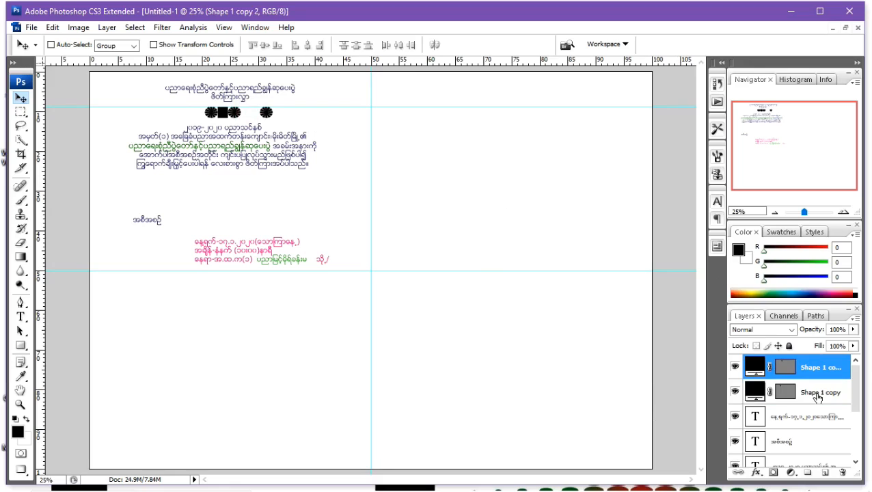
# - Move the black spacer square to the right side of the middle sunburst, touching its edge
pyautogui.click(855, 464)
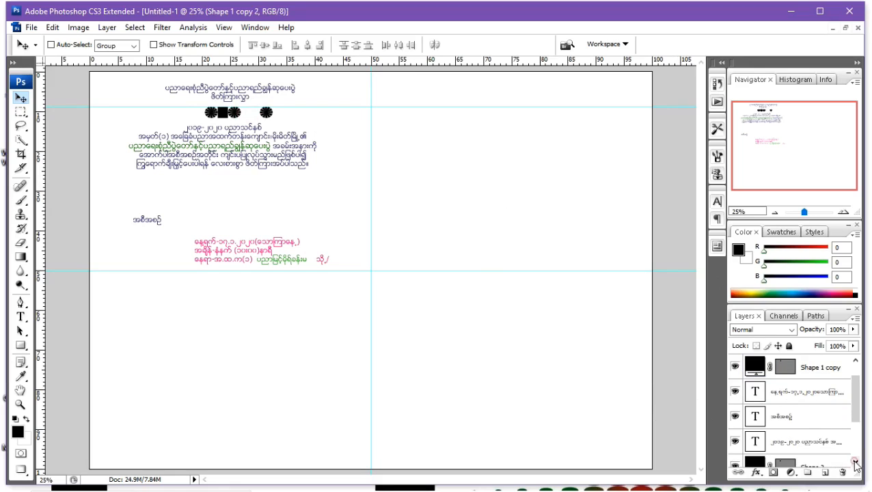
pyautogui.click(855, 464)
pyautogui.click(855, 464)
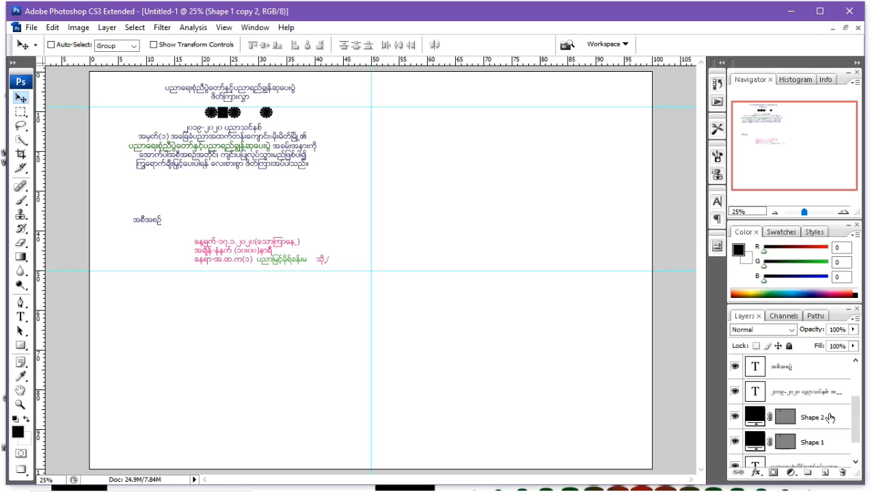
pyautogui.click(823, 418)
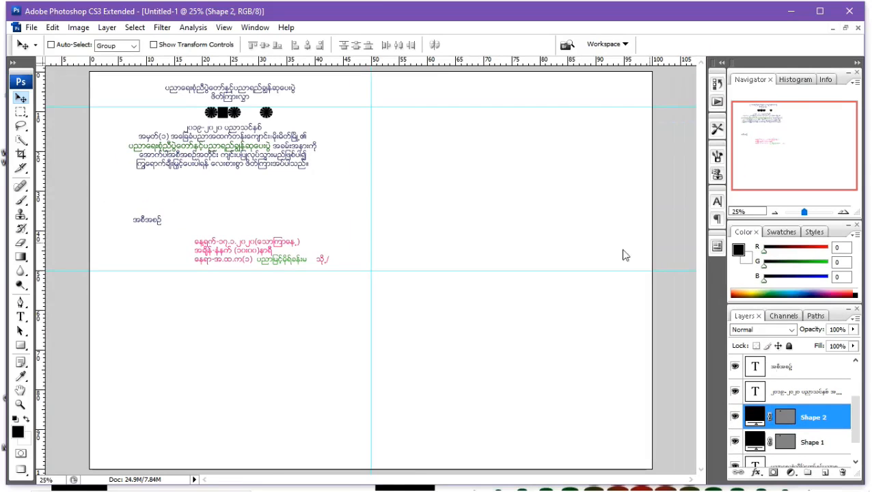
pyautogui.moveTo(228, 114); pyautogui.dragTo(248, 113)
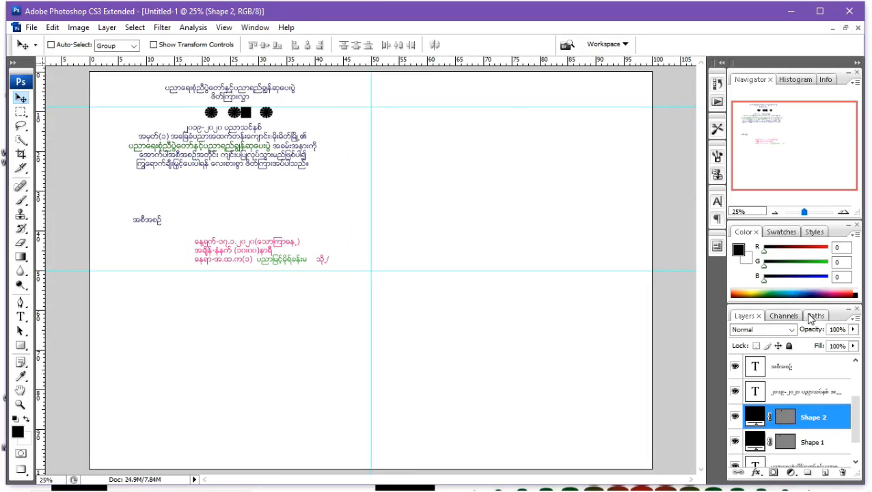
# - Move the rightmost sunburst left until it touches the black spacer square's right side
pyautogui.click(856, 362)
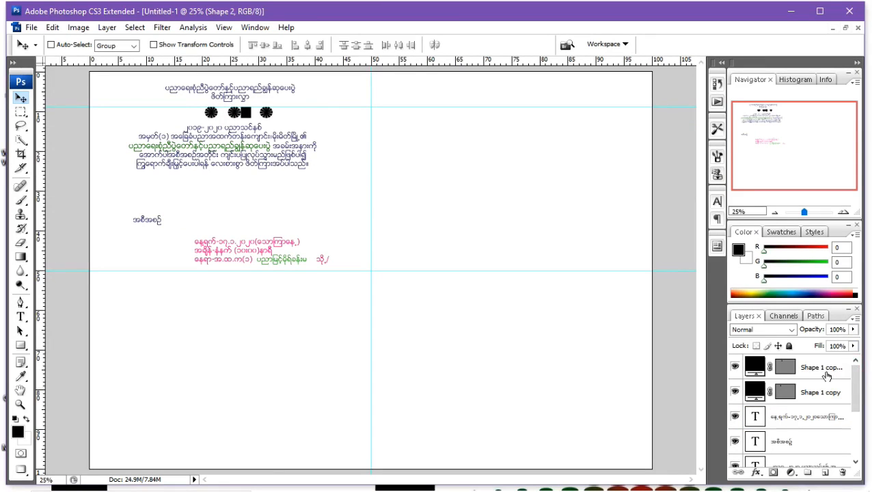
pyautogui.click(827, 376)
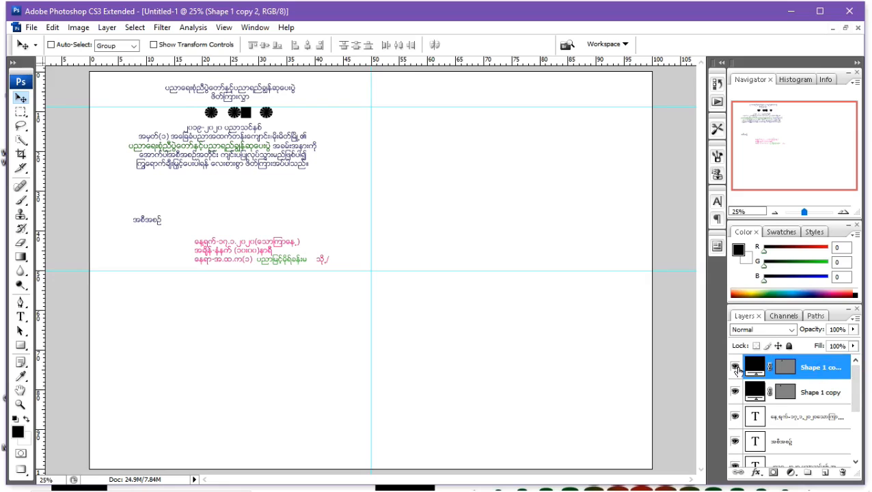
pyautogui.click(735, 369)
pyautogui.click(734, 368)
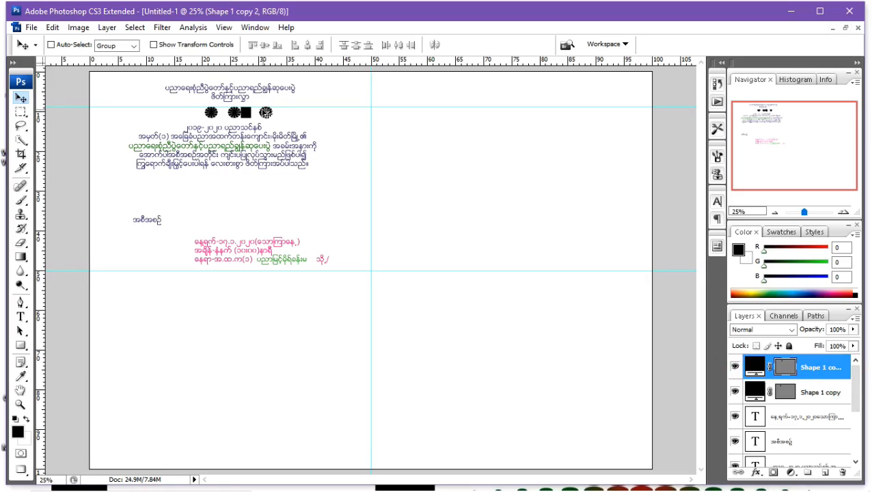
pyautogui.moveTo(268, 115); pyautogui.dragTo(259, 114)
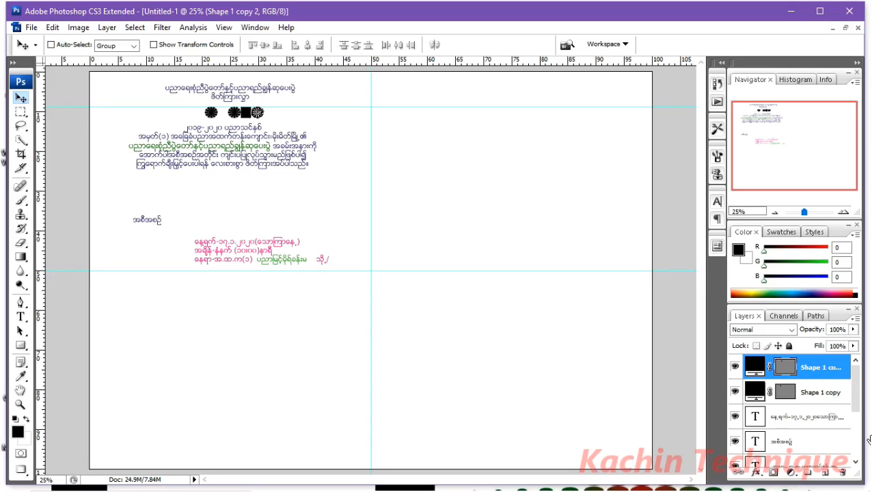
# - Delete the black spacer square's layer from between the sunbursts
pyautogui.scroll(-3, 861, 463)
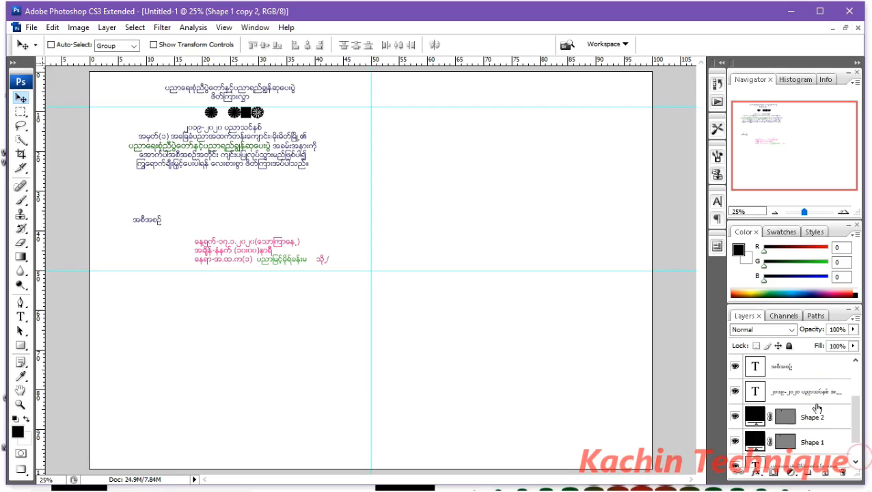
pyautogui.click(819, 417)
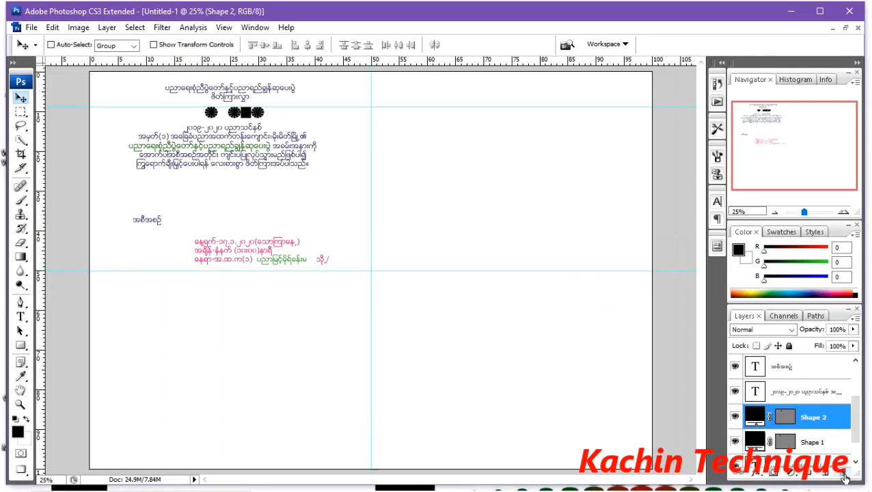
pyautogui.click(844, 474)
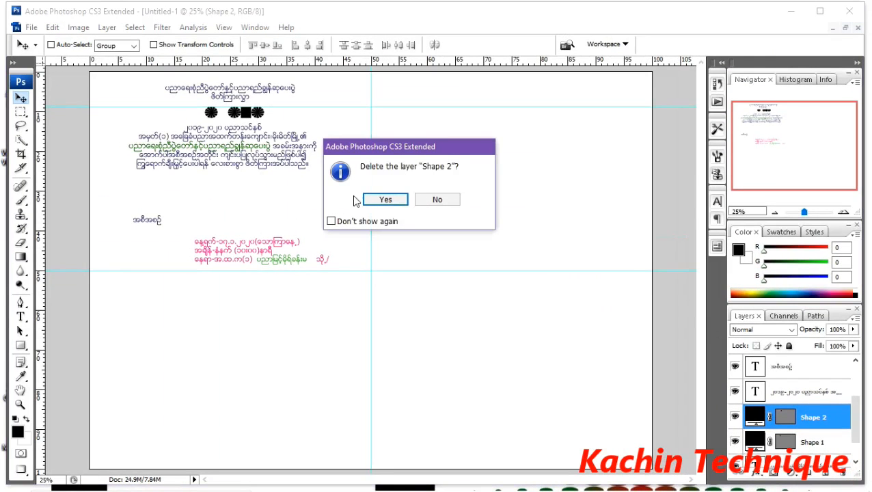
pyautogui.click(387, 199)
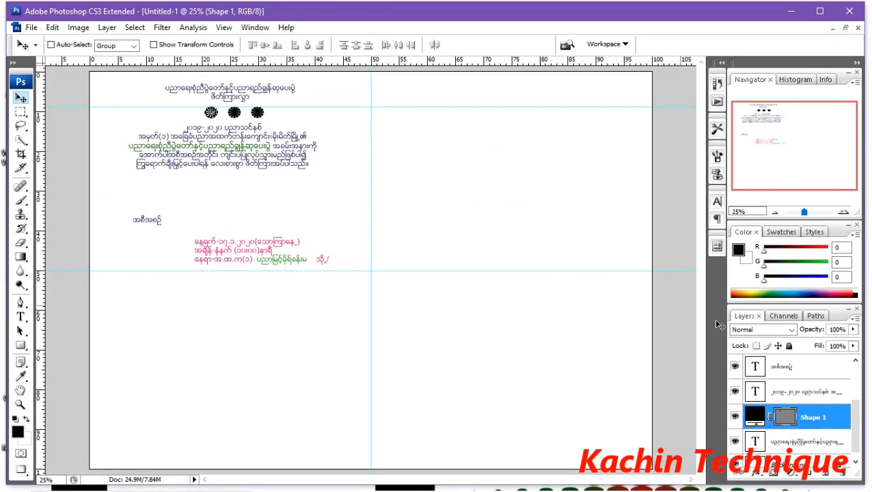
# - Bring the original sunburst's layer up beneath its two copies and group the three sunburst layers
pyautogui.moveTo(819, 423)
pyautogui.mouseDown()
pyautogui.moveTo(816, 315)
pyautogui.moveTo(827, 411)
pyautogui.mouseUp()
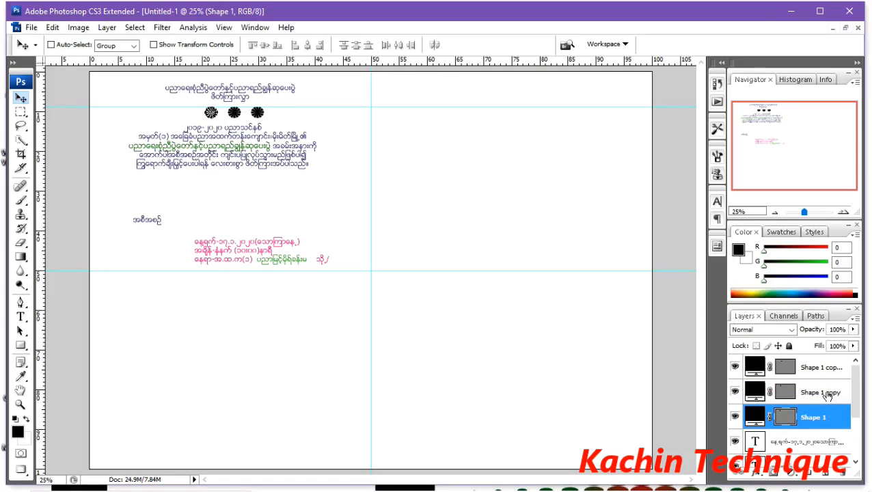
pyautogui.keyDown('shift'); pyautogui.click(827, 395); pyautogui.keyUp('shift')
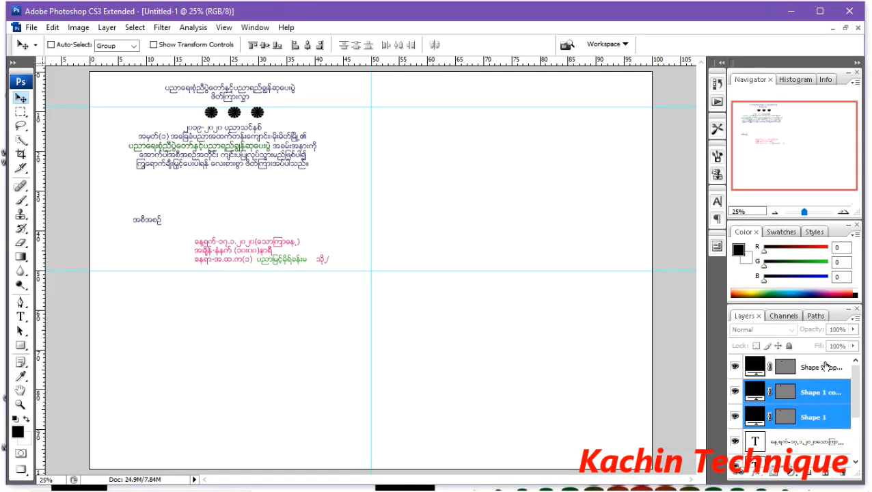
pyautogui.keyDown('shift'); pyautogui.click(825, 367); pyautogui.keyUp('shift')
pyautogui.hotkey('ctrl', 'g')
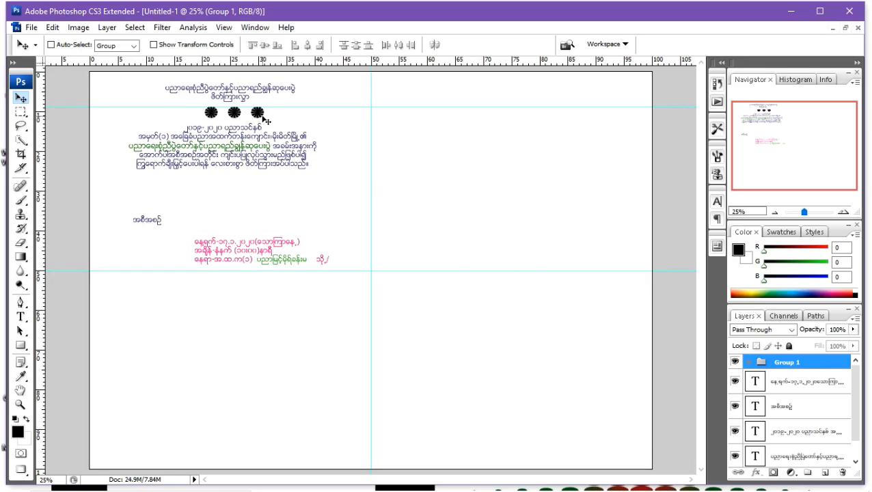
# - Squeeze the sunburst group to about 5% of the page width and centre it beneath the two-line heading
pyautogui.hotkey('ctrl', 't')
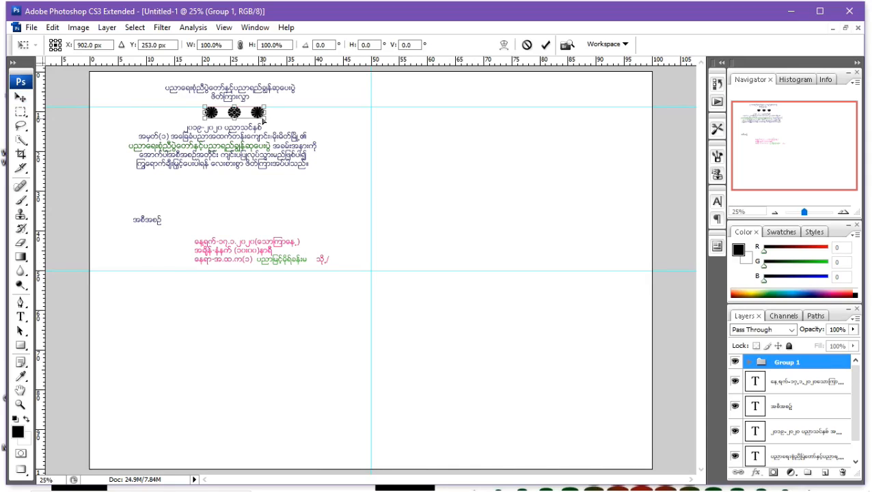
pyautogui.moveTo(263, 120); pyautogui.dragTo(227, 117)
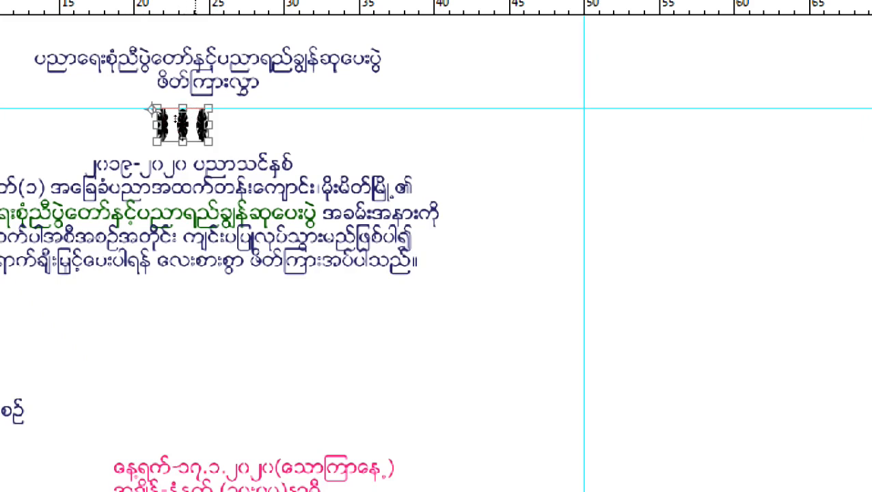
pyautogui.moveTo(212, 125); pyautogui.dragTo(232, 125)
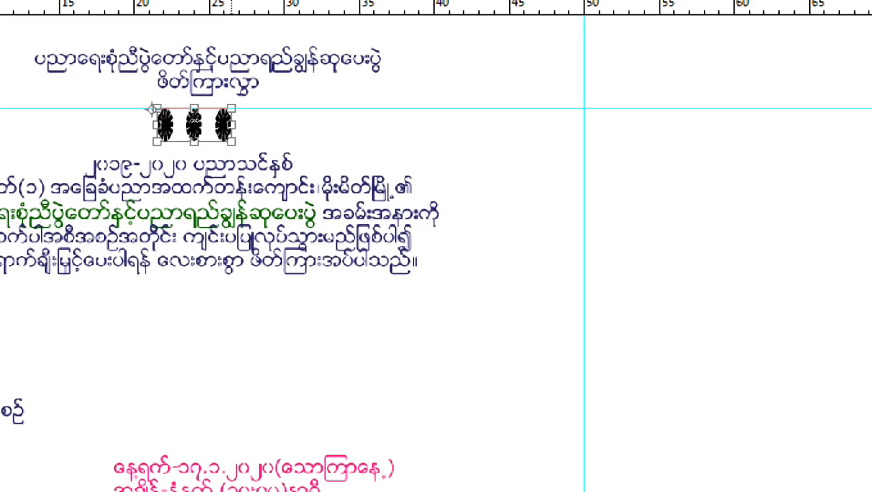
pyautogui.moveTo(232, 125); pyautogui.dragTo(234, 125)
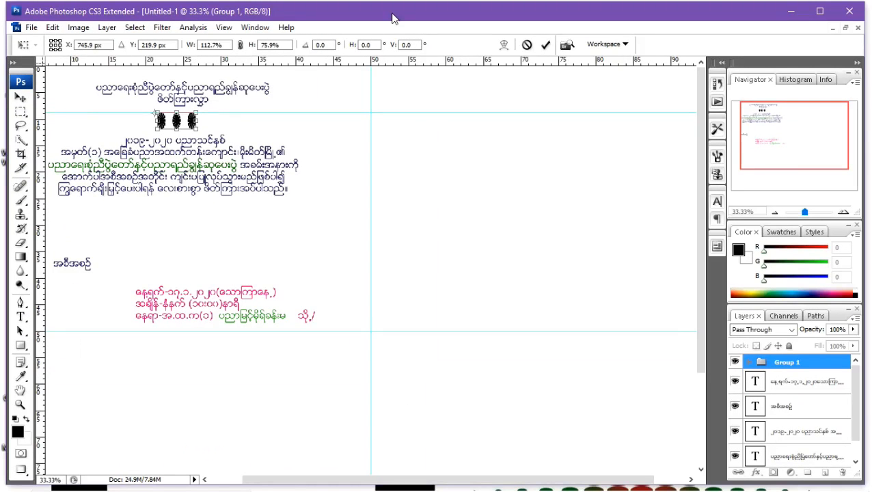
pyautogui.click(546, 44)
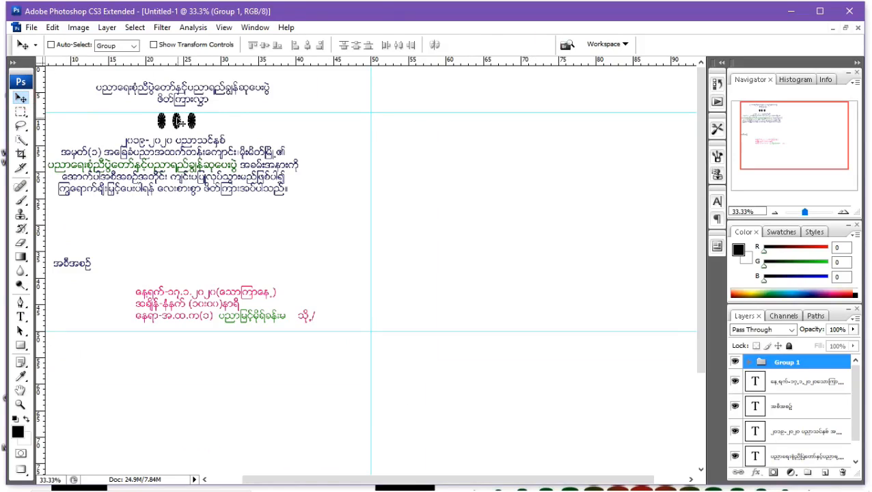
pyautogui.moveTo(176, 121); pyautogui.dragTo(183, 122)
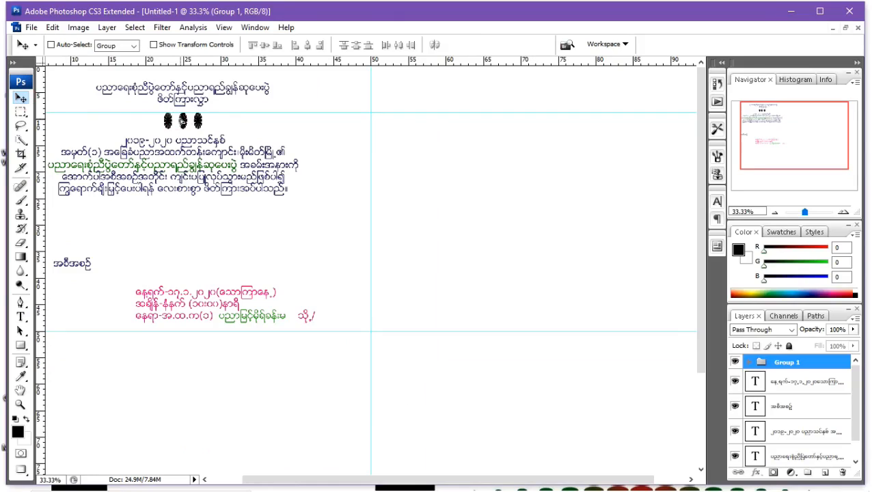
pyautogui.moveTo(185, 121); pyautogui.dragTo(186, 121)
pyautogui.hotkey('ctrl', '-')
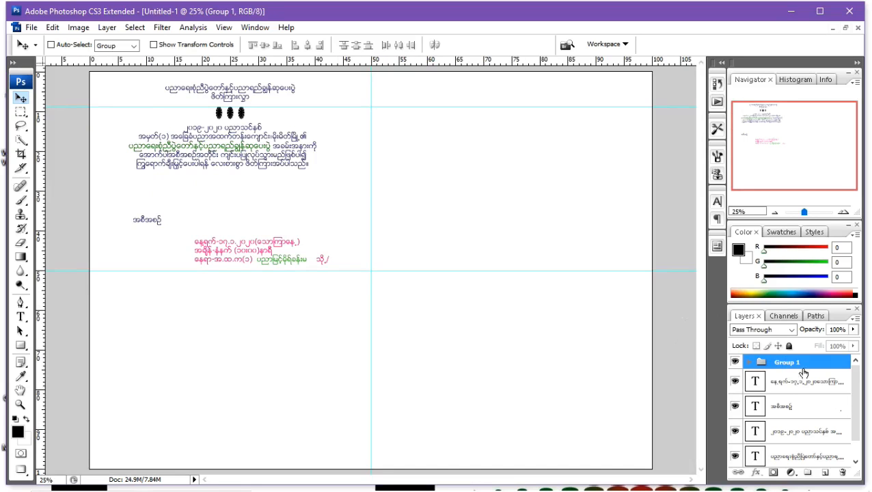
# - Move the invitation paragraph slightly right and down below the sunburst row
pyautogui.click(827, 441)
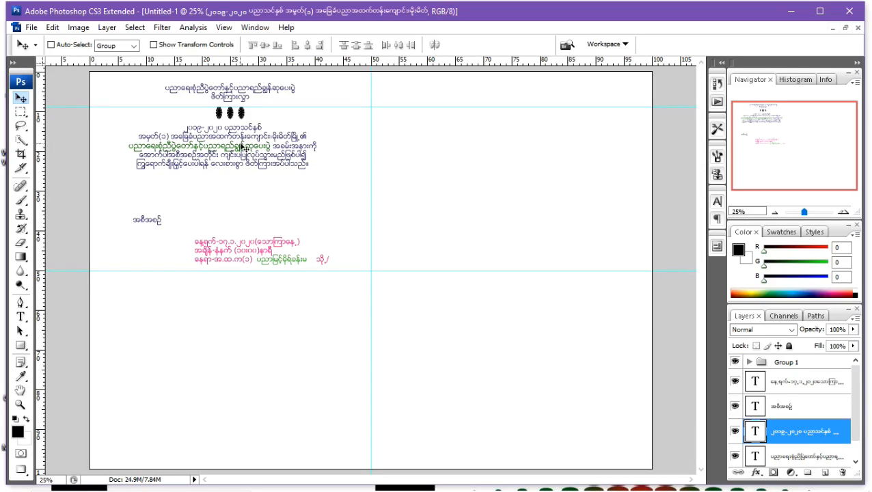
pyautogui.moveTo(239, 146); pyautogui.dragTo(248, 150)
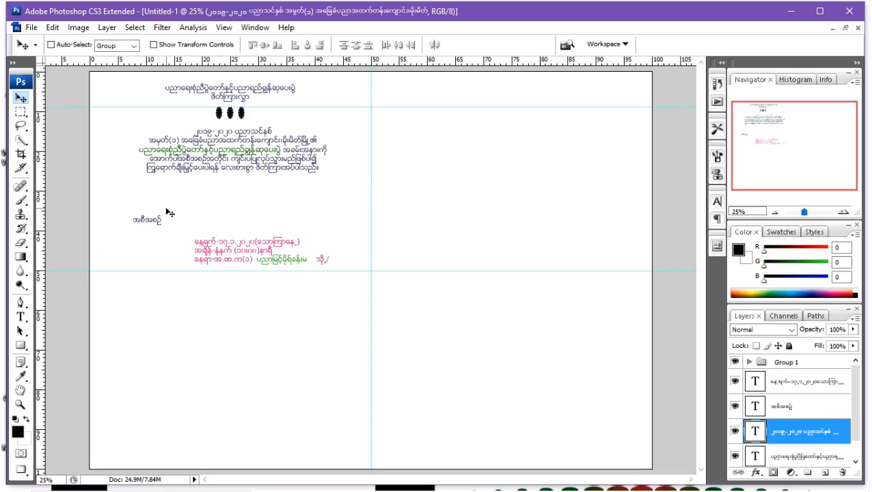
# - Draw a black rectangle about 8.5% of the page width at the page's left edge and place a copy against the central vertical guide
pyautogui.click(21, 346)
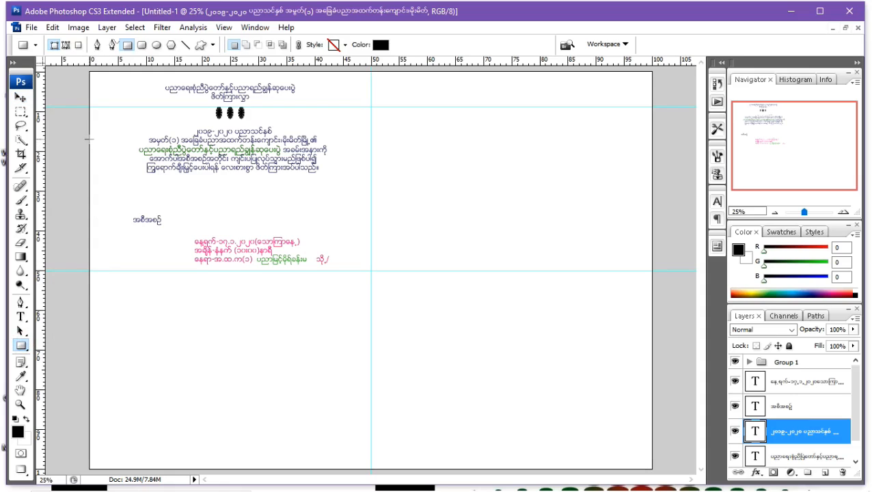
pyautogui.moveTo(89, 139); pyautogui.dragTo(137, 159)
pyautogui.moveTo(138, 157); pyautogui.dragTo(139, 158)
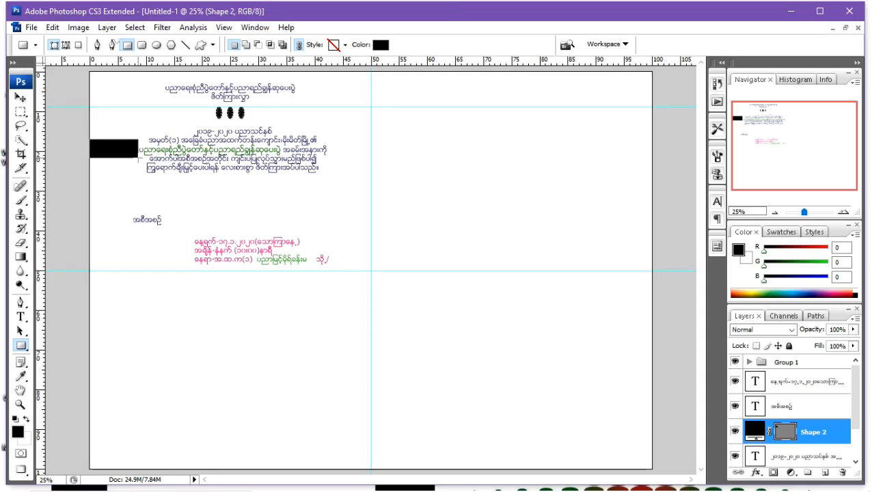
pyautogui.click(20, 98)
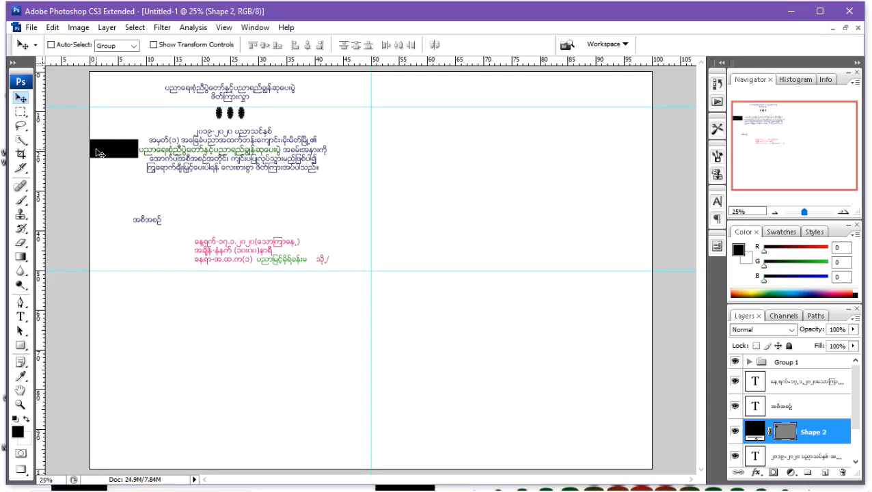
pyautogui.moveTo(98, 152); pyautogui.dragTo(330, 150)
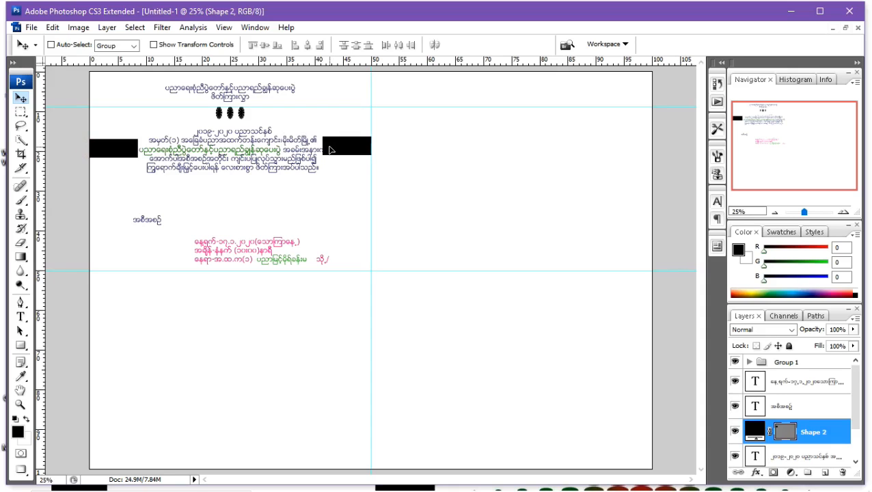
# - Shift the invitation paragraph slightly left and up to centre it between the two black rectangles
pyautogui.click(830, 431)
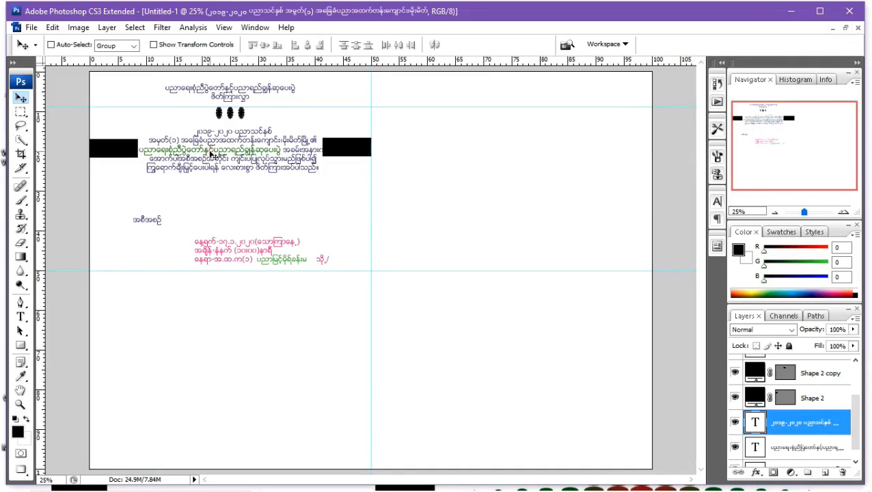
pyautogui.moveTo(211, 154); pyautogui.dragTo(207, 153)
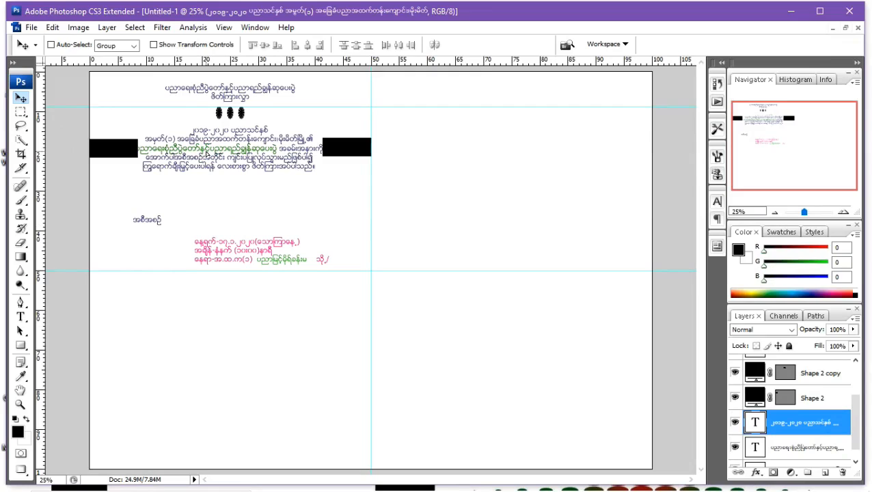
pyautogui.moveTo(207, 153); pyautogui.dragTo(208, 154)
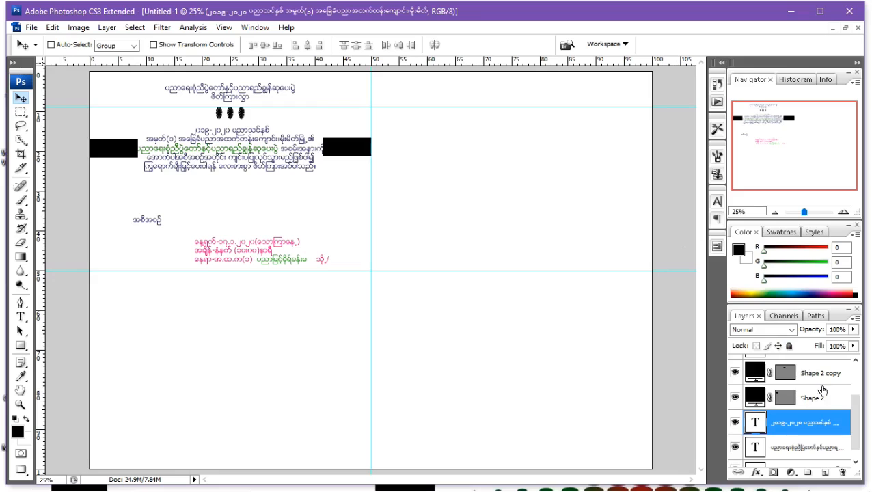
# - Delete both black spacer rectangles beside the invitation paragraph
pyautogui.click(829, 407)
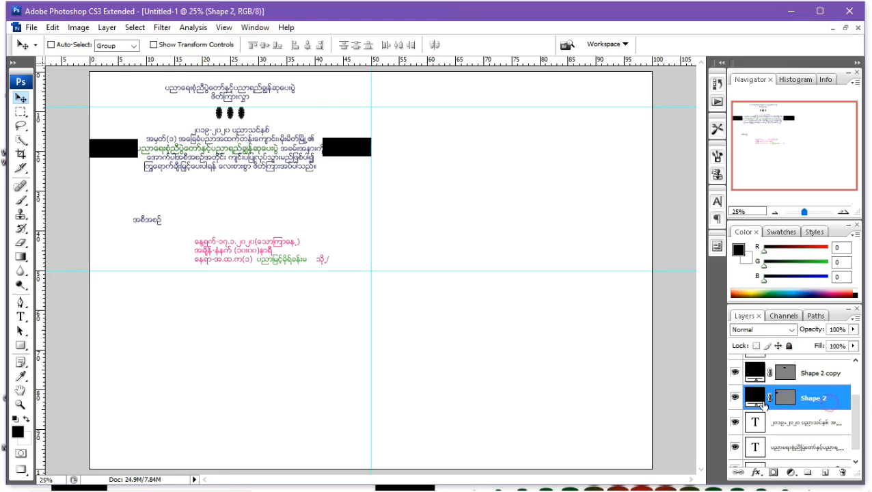
pyautogui.click(735, 398)
pyautogui.click(736, 398)
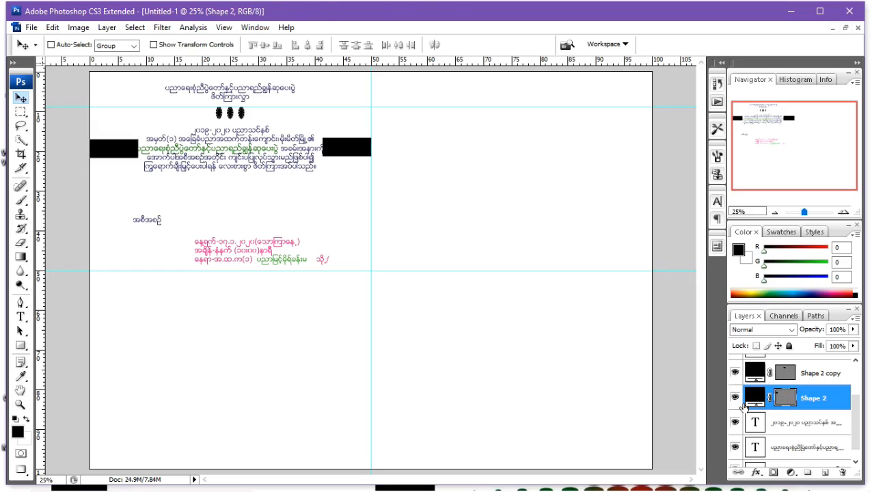
pyautogui.press('Delete')
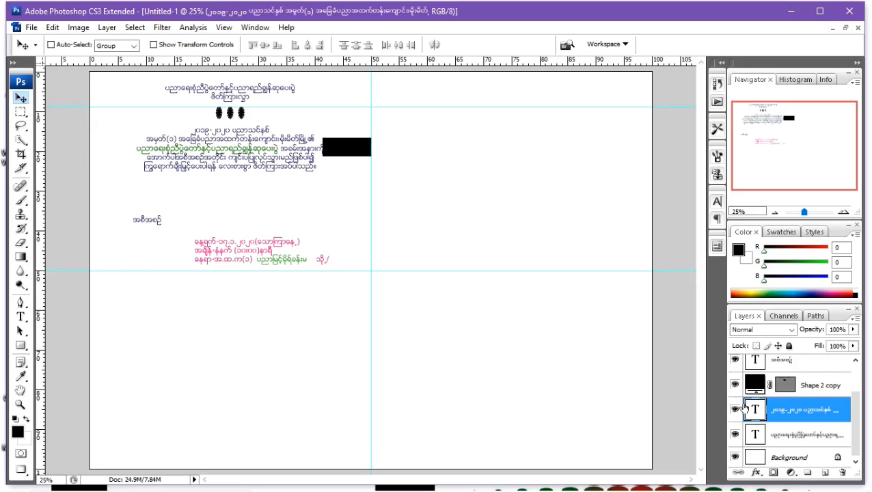
pyautogui.click(810, 388)
pyautogui.press('Delete')
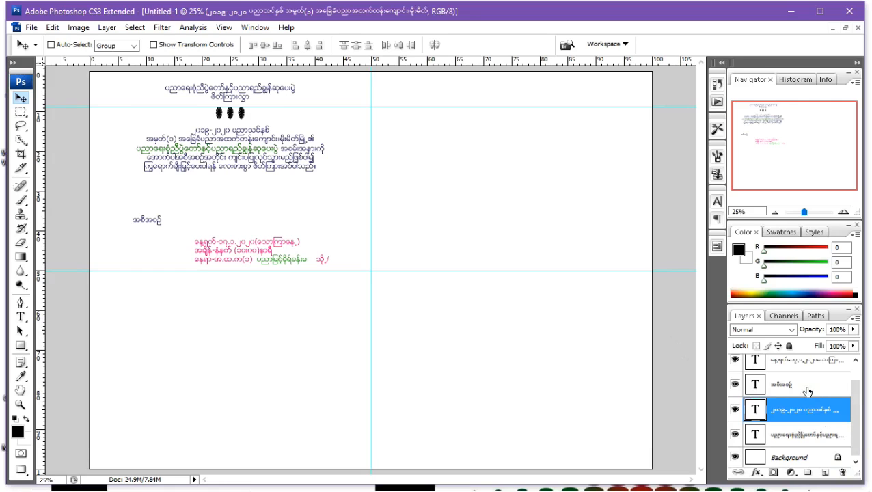
# - Move the အစီအစဉ် heading up closer to the invitation paragraph
pyautogui.click(808, 391)
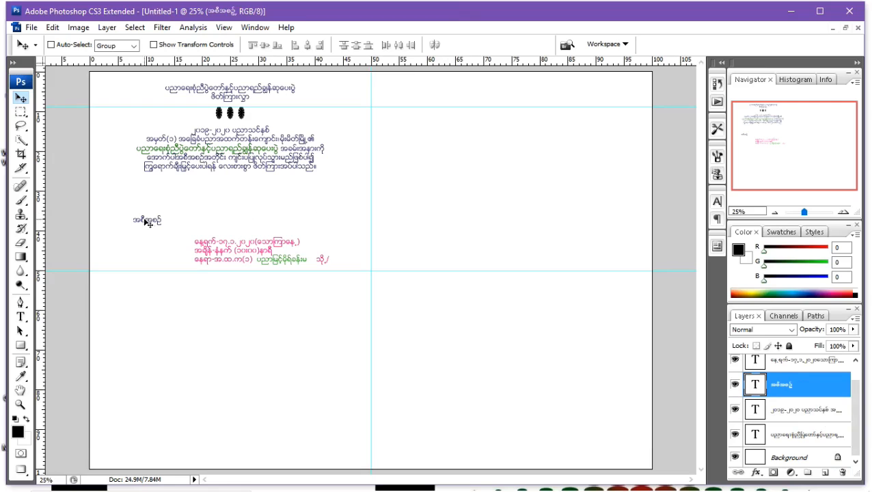
pyautogui.moveTo(141, 223); pyautogui.dragTo(142, 217)
pyautogui.moveTo(140, 216)
pyautogui.mouseDown()
pyautogui.moveTo(140, 191)
pyautogui.moveTo(140, 203)
pyautogui.mouseUp()
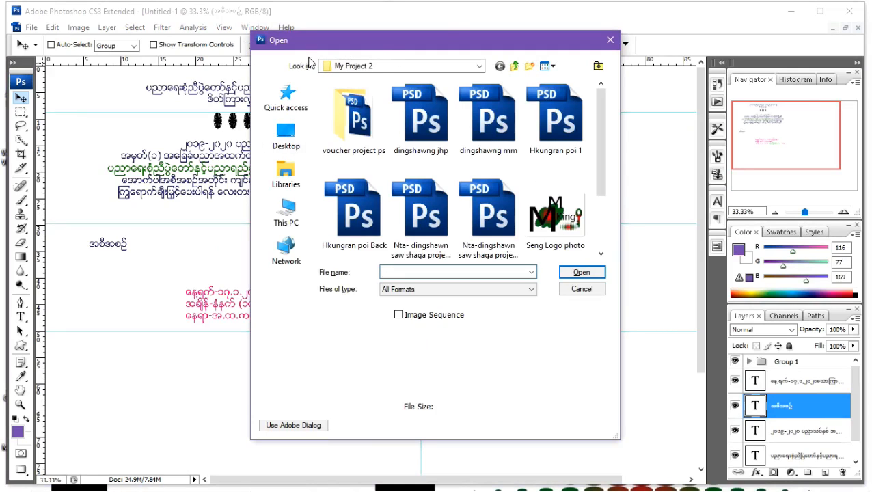
# - Open the hot-air-balloon-gondola image from the photo 1 folder inside My Project 3's photo world folder
pyautogui.click(515, 66)
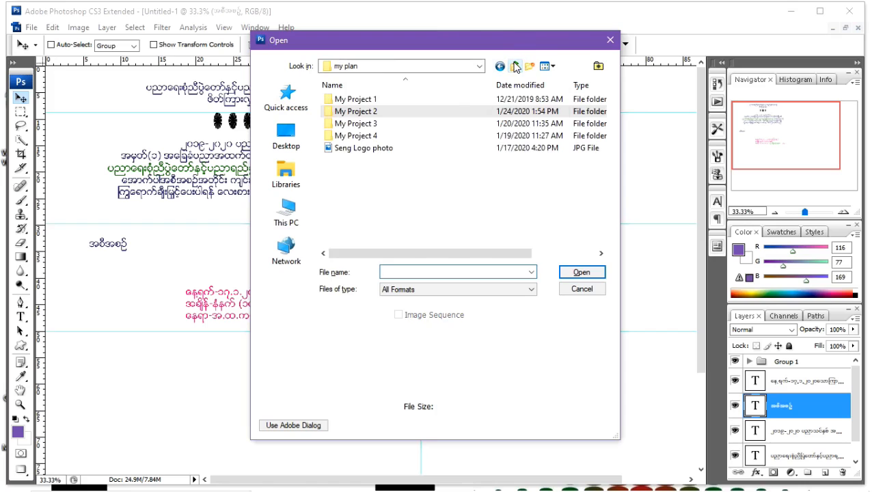
pyautogui.doubleClick(409, 124)
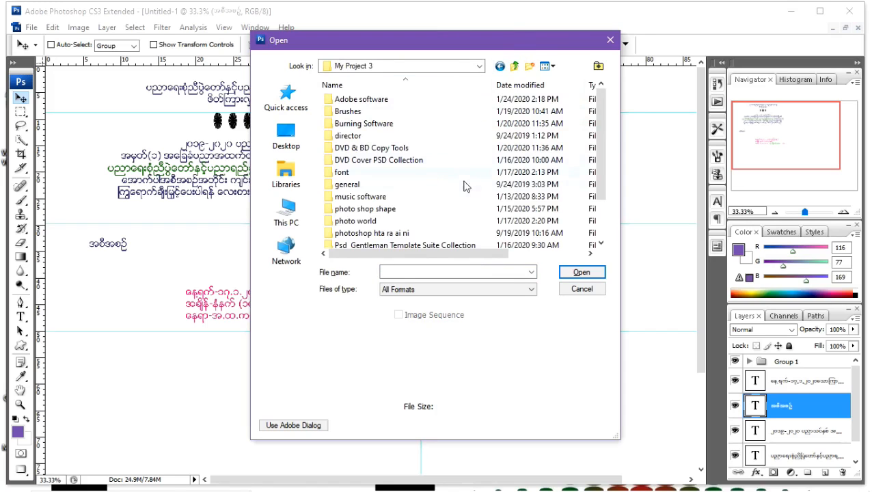
pyautogui.doubleClick(434, 223)
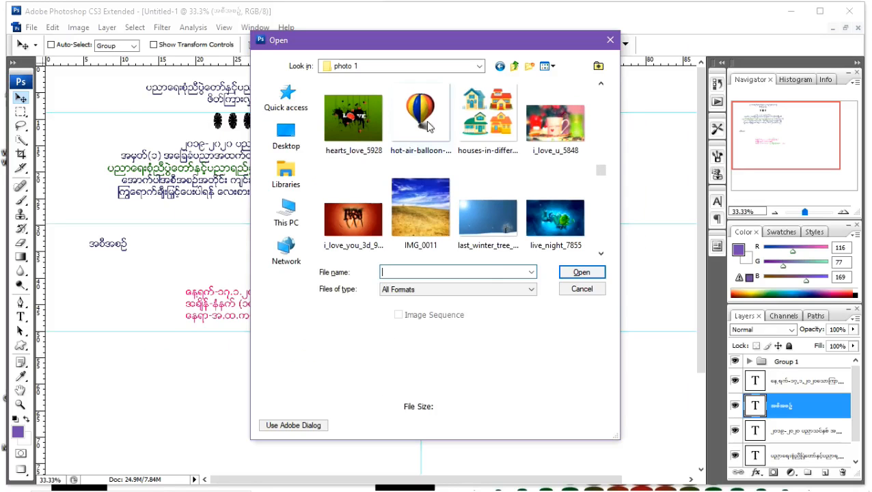
pyautogui.doubleClick(426, 113)
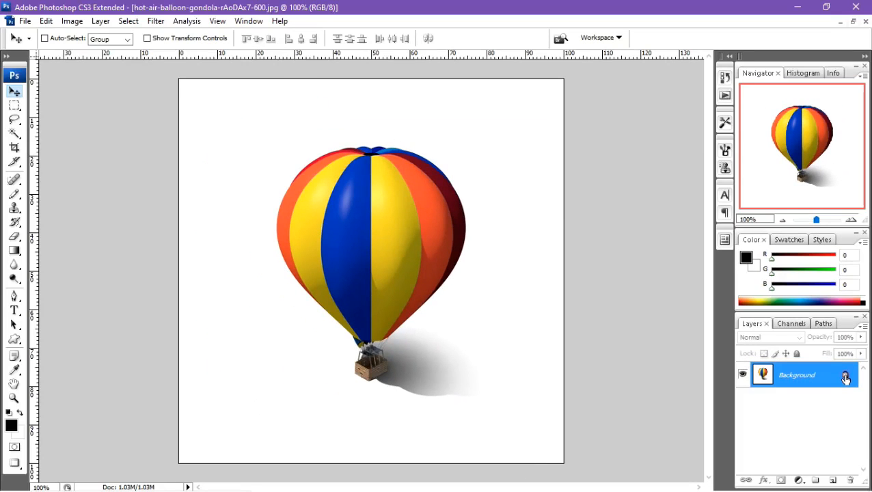
# - Convert the balloon's background to an editable layer and delete the white surroundings using the Magic Wand at tolerance 32
pyautogui.doubleClick(845, 378)
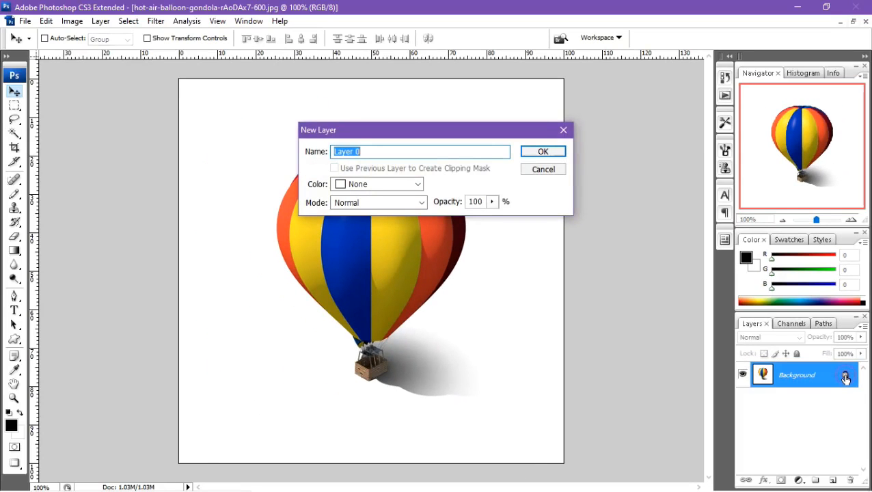
pyautogui.click(540, 150)
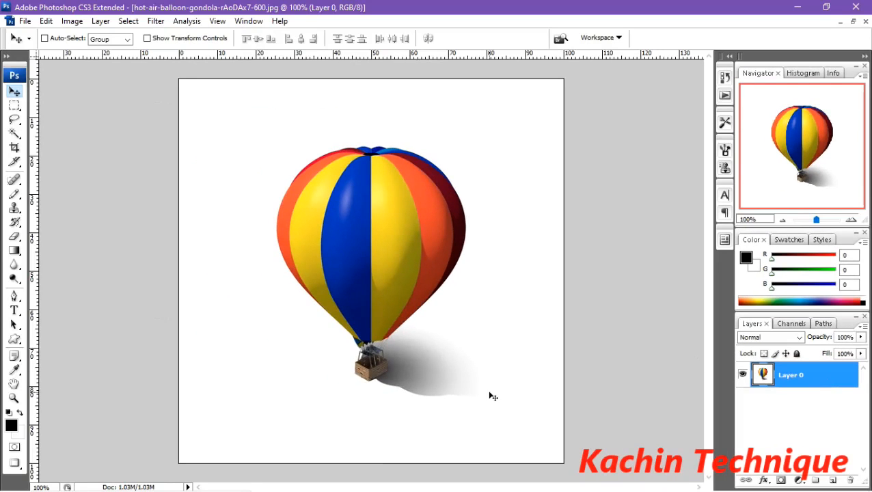
pyautogui.click(19, 134)
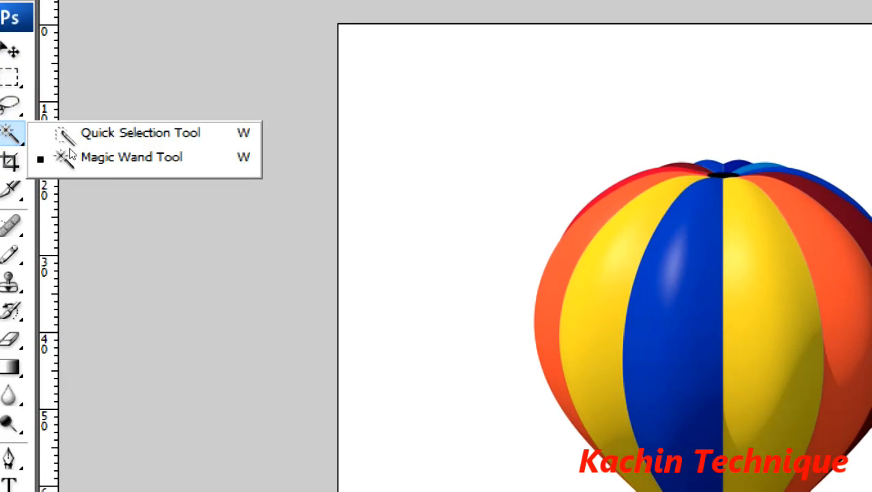
pyautogui.click(71, 151)
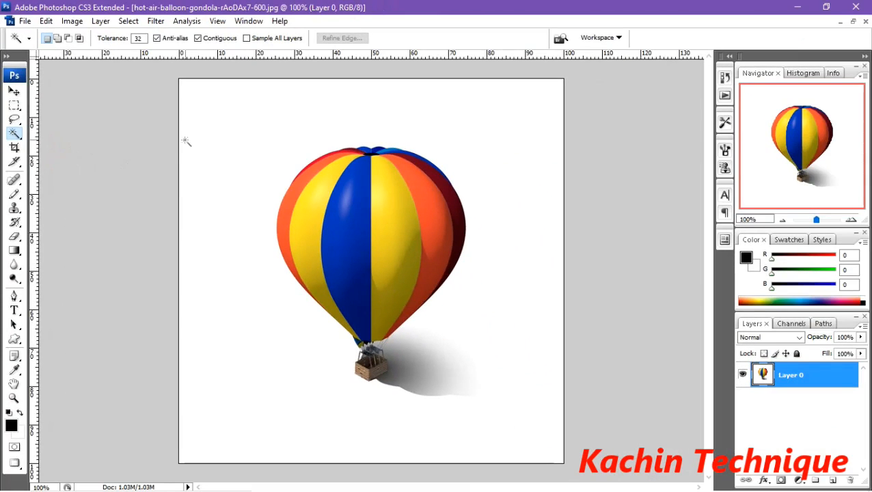
pyautogui.click(214, 143)
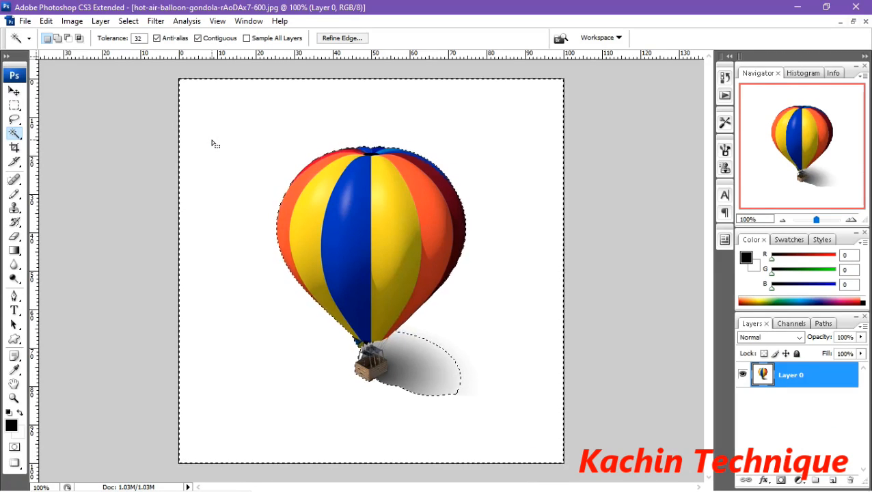
pyautogui.press('Delete')
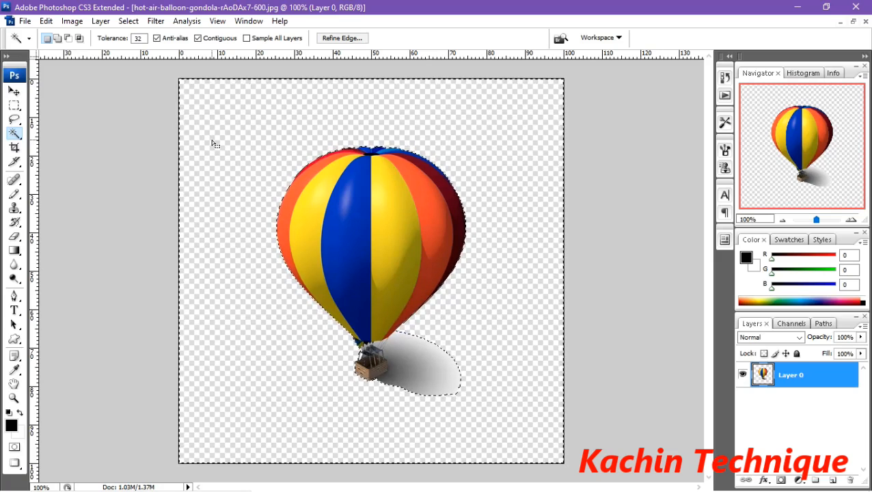
pyautogui.hotkey('ctrl', 'd')
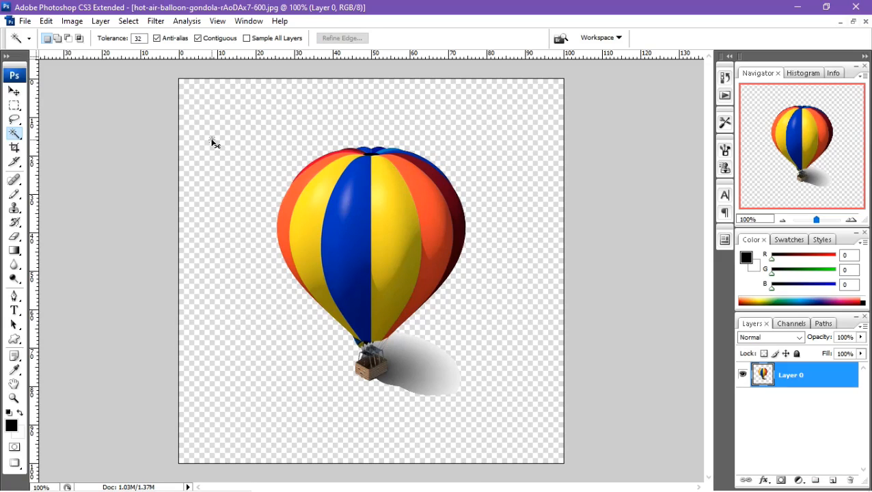
# - Delete the middle and outer bands of the grey shadow beside the balloon's basket, then clear the selection
pyautogui.click(414, 361)
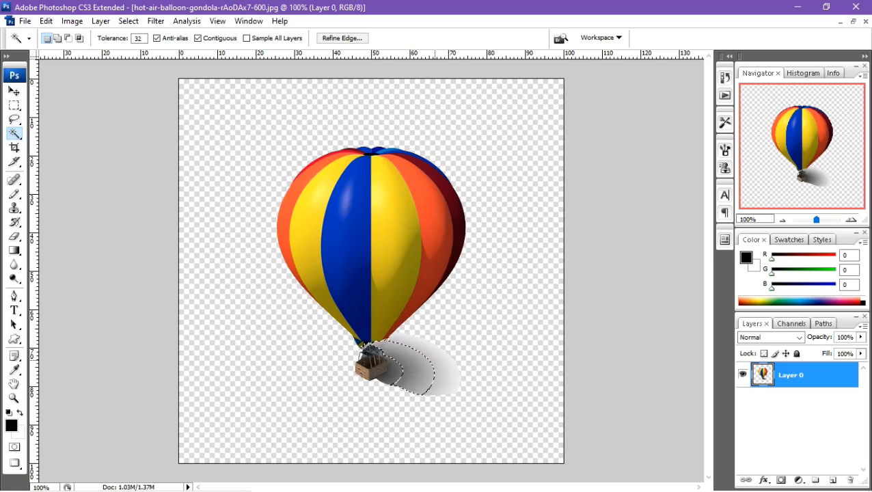
pyautogui.press('Delete')
pyautogui.click(443, 362)
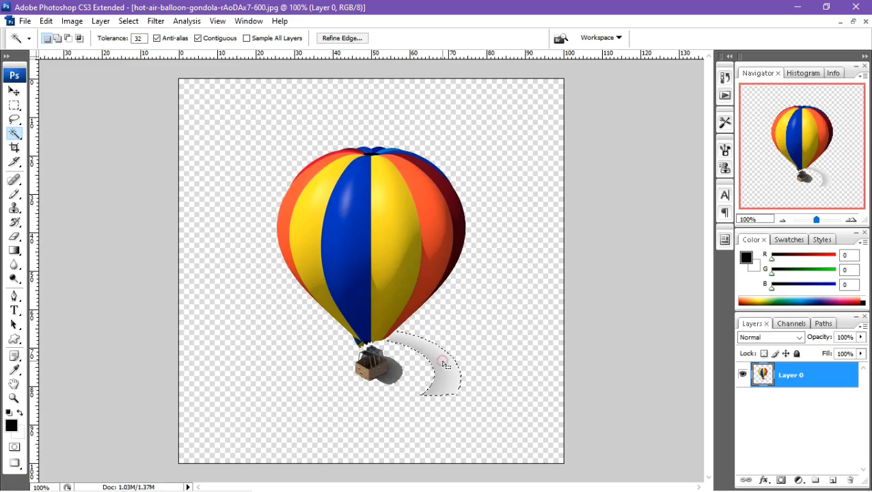
pyautogui.press('Delete')
pyautogui.hotkey('ctrl', 'd')
# - Arrange the two document windows side by side and copy the cut-out balloon into the Untitled-1 invitation near the အစီအစဉ် heading
pyautogui.click(13, 91)
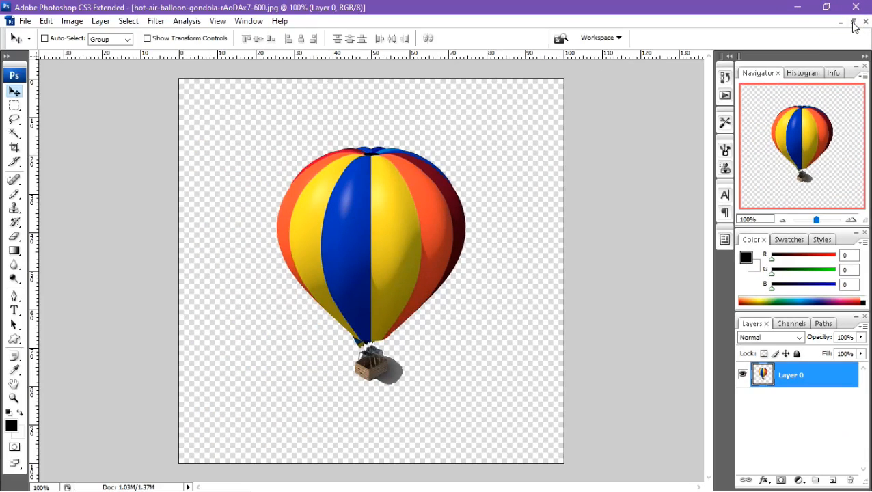
pyautogui.click(853, 23)
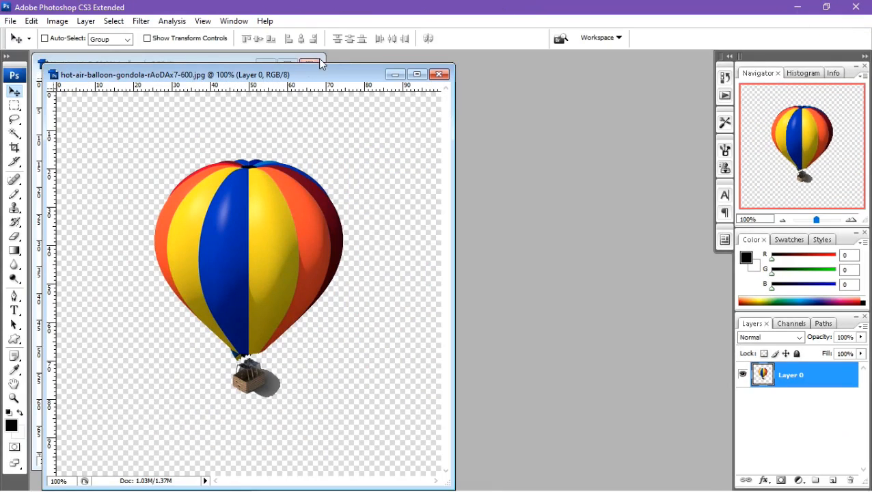
pyautogui.moveTo(308, 75); pyautogui.dragTo(542, 68)
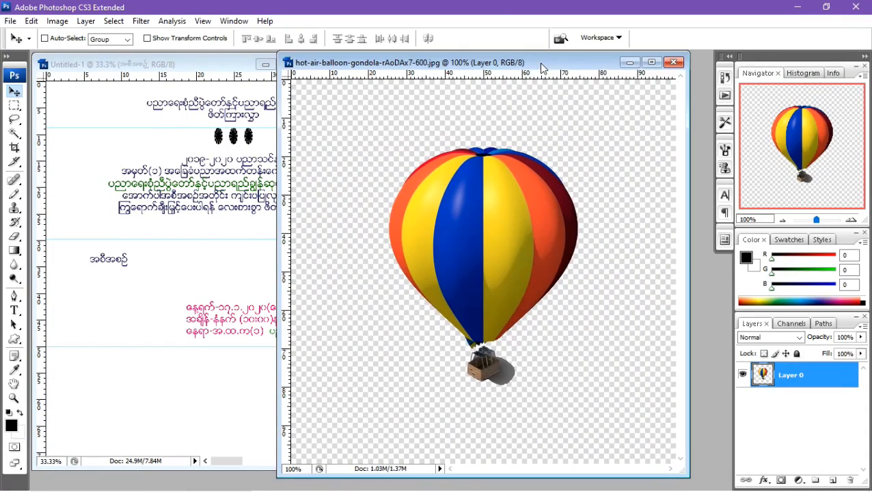
pyautogui.moveTo(462, 216); pyautogui.dragTo(144, 254)
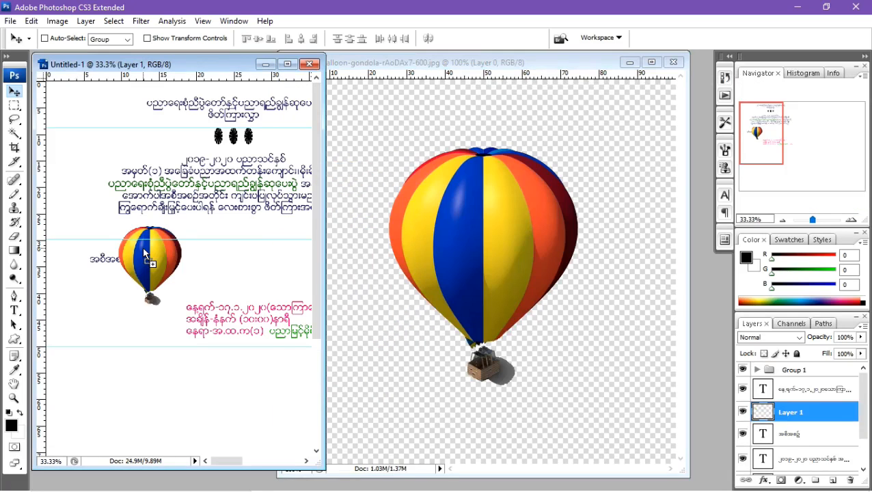
# - Close the balloon image without saving its changes and maximize the invitation document
pyautogui.click(679, 64)
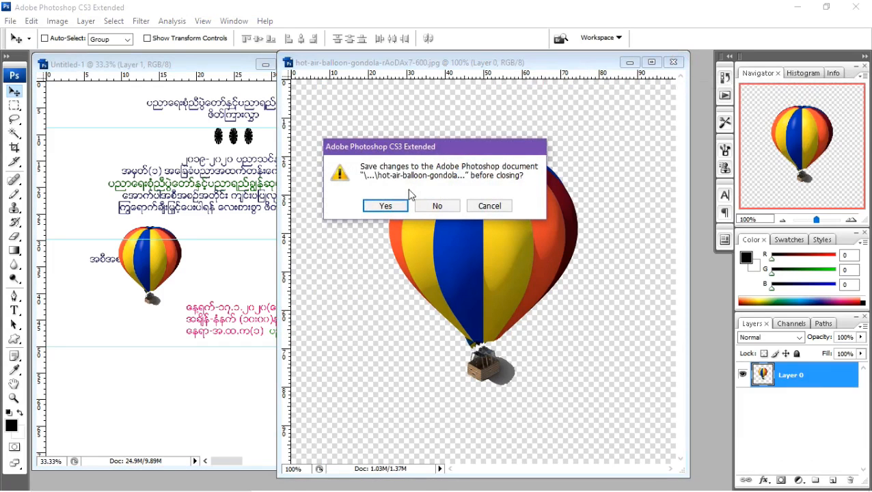
pyautogui.click(441, 207)
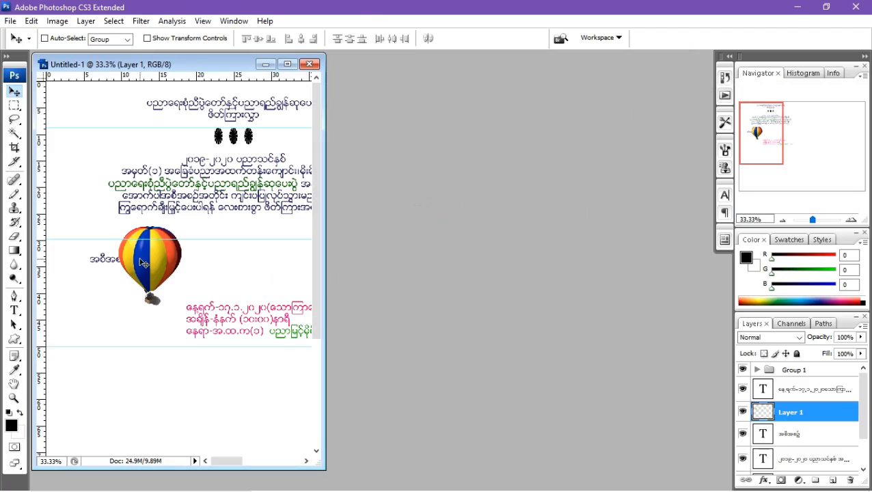
pyautogui.doubleClick(288, 65)
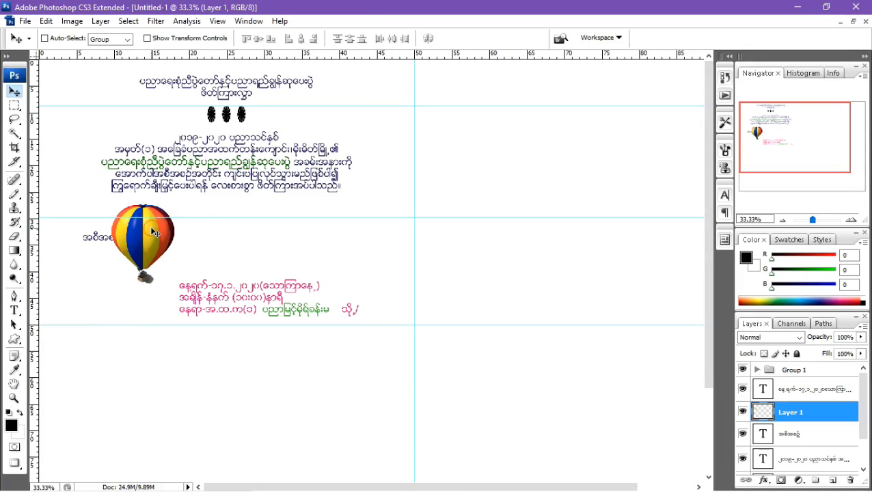
# - Scale the balloon to 22.5% and place it just right of the အစီအစဉ် heading
pyautogui.hotkey('ctrl', 't')
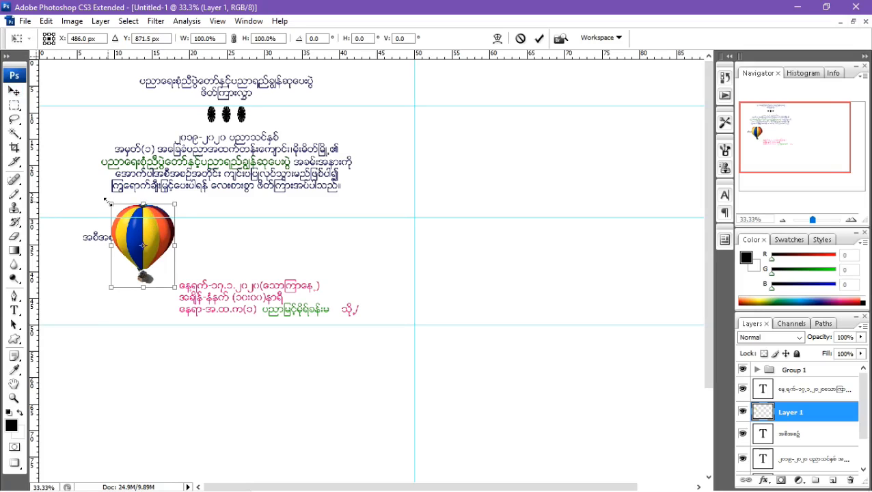
pyautogui.moveTo(106, 200); pyautogui.dragTo(154, 266)
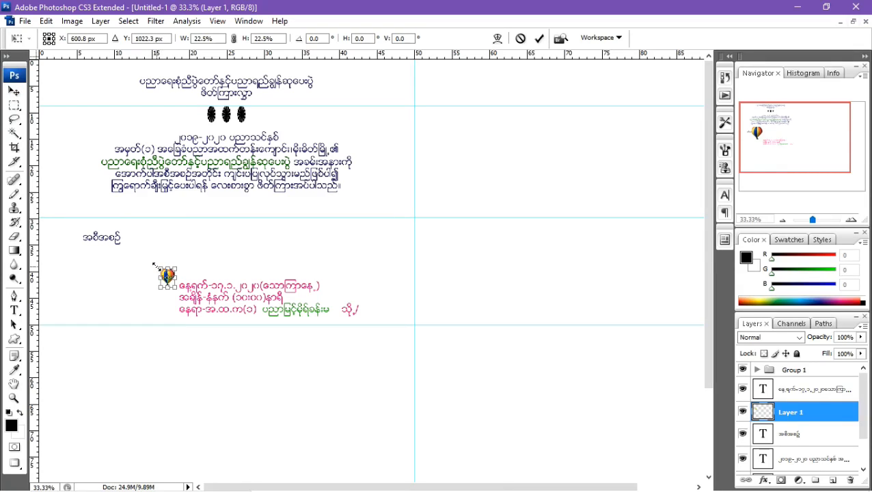
pyautogui.click(540, 39)
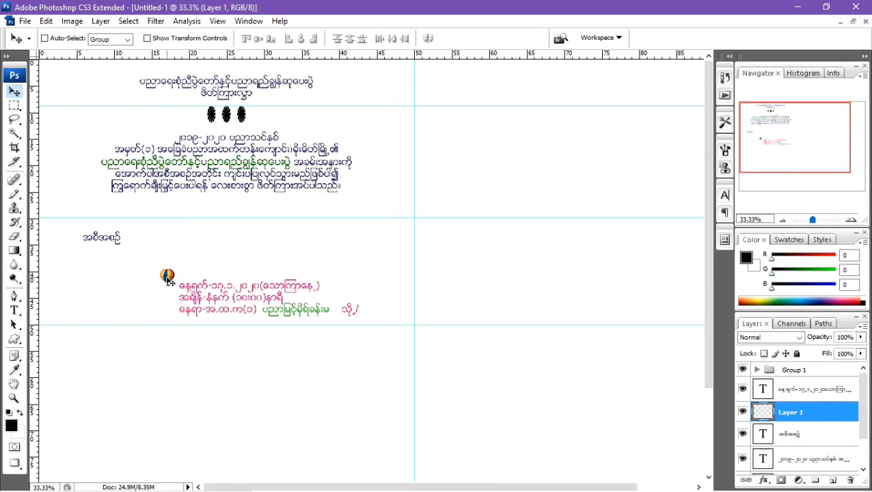
pyautogui.moveTo(169, 279); pyautogui.dragTo(133, 237)
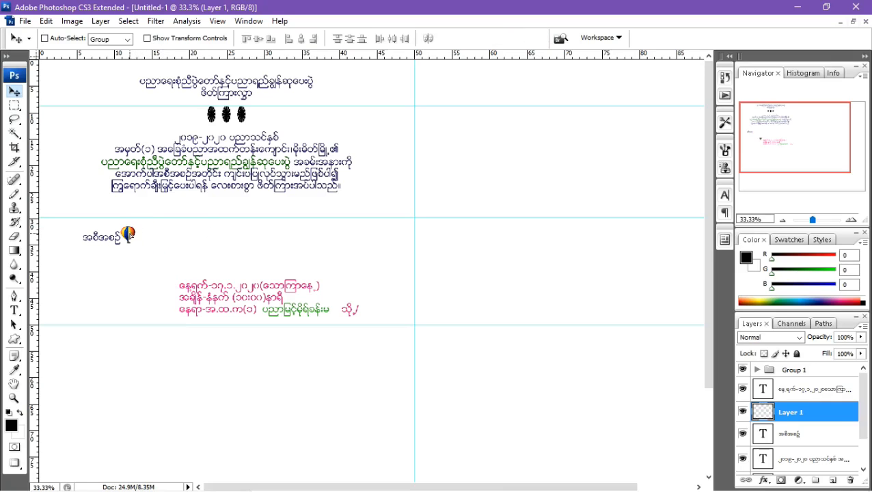
# - Place a copy of the balloon left of the အစီအစဉ် heading and lower the horizontal guide to run through the heading row
pyautogui.moveTo(200, 219); pyautogui.dragTo(201, 223)
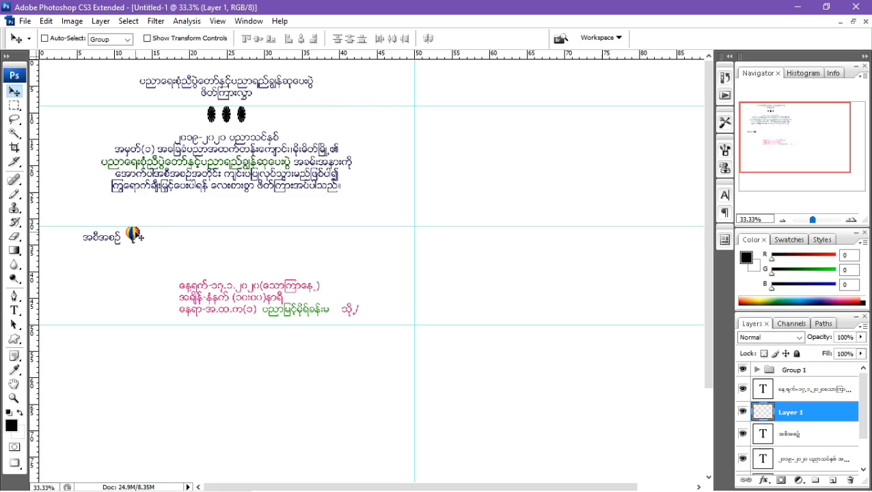
pyautogui.moveTo(137, 233); pyautogui.dragTo(75, 233)
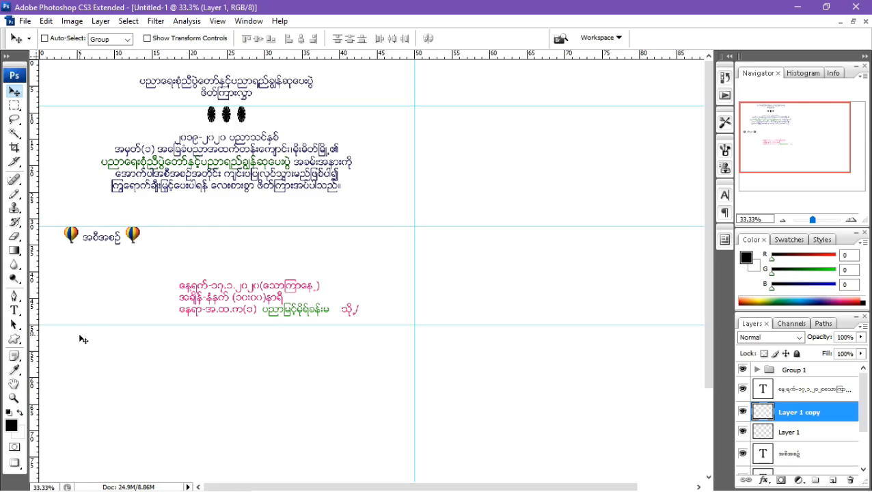
pyautogui.moveTo(213, 227); pyautogui.dragTo(213, 235)
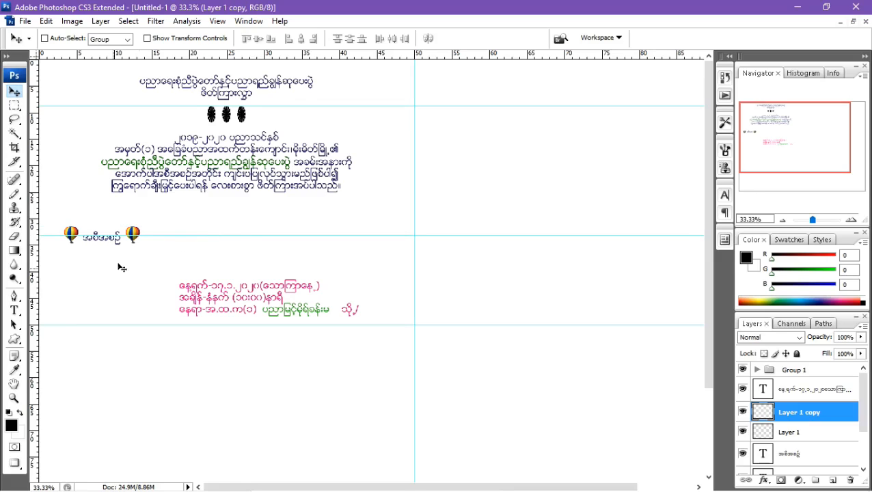
# - Draw a thin black rectangle about 34% of the page width, from right of the balloon heading to the central vertical guide
pyautogui.click(15, 339)
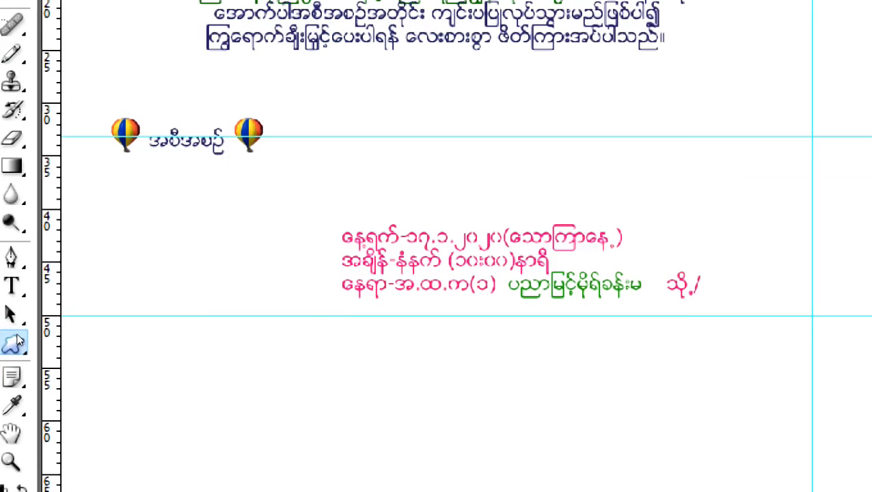
pyautogui.moveTo(17, 339); pyautogui.dragTo(62, 348)
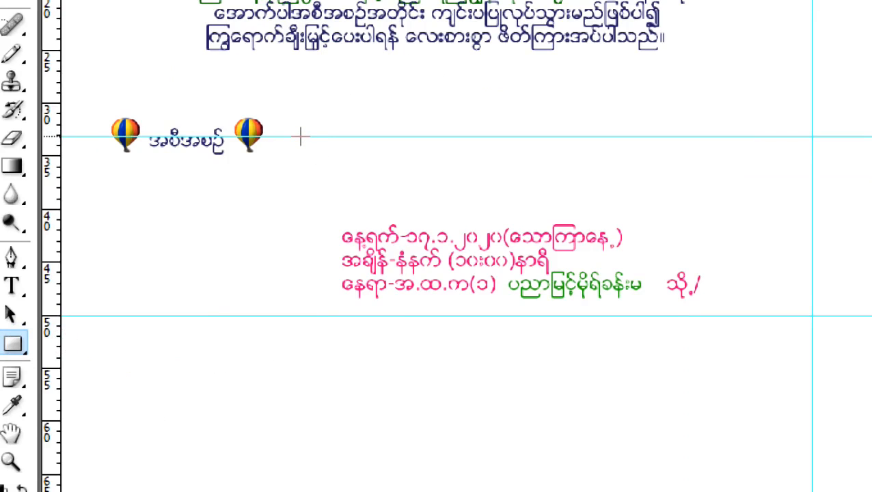
pyautogui.moveTo(301, 137); pyautogui.dragTo(728, 151)
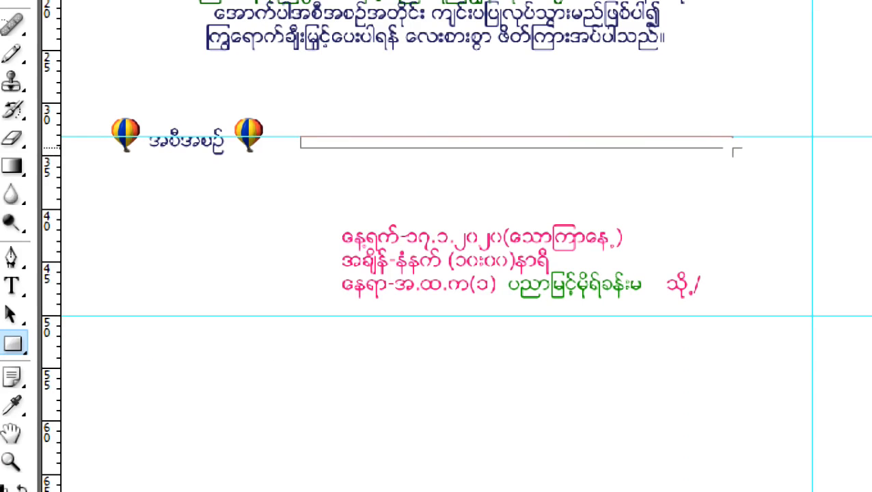
pyautogui.moveTo(733, 149); pyautogui.dragTo(802, 148)
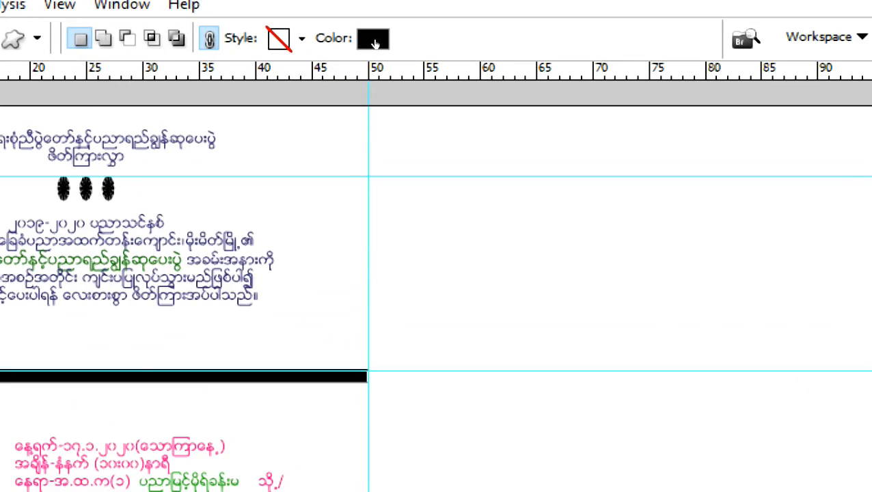
# - Recolour the bar beside the အစီအစဉ် heading bright green with hue 127°, saturation 100% and brightness 98%
pyautogui.click(375, 41)
pyautogui.click(266, 225)
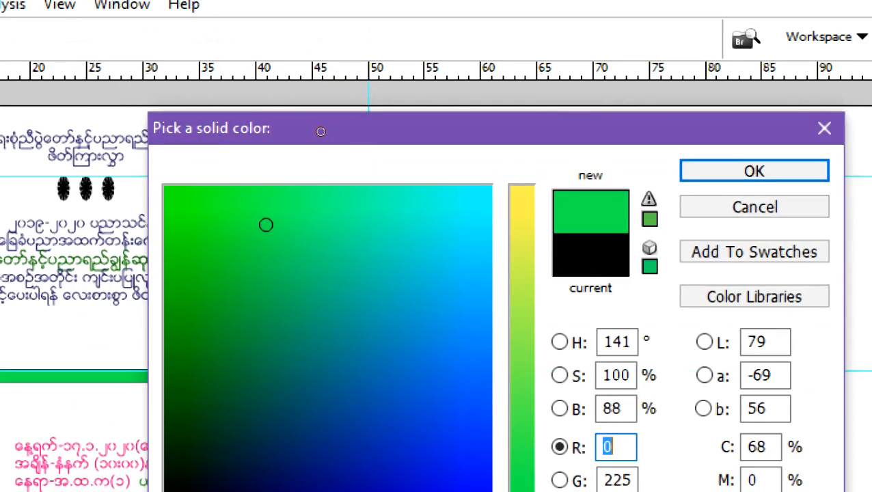
pyautogui.click(203, 192)
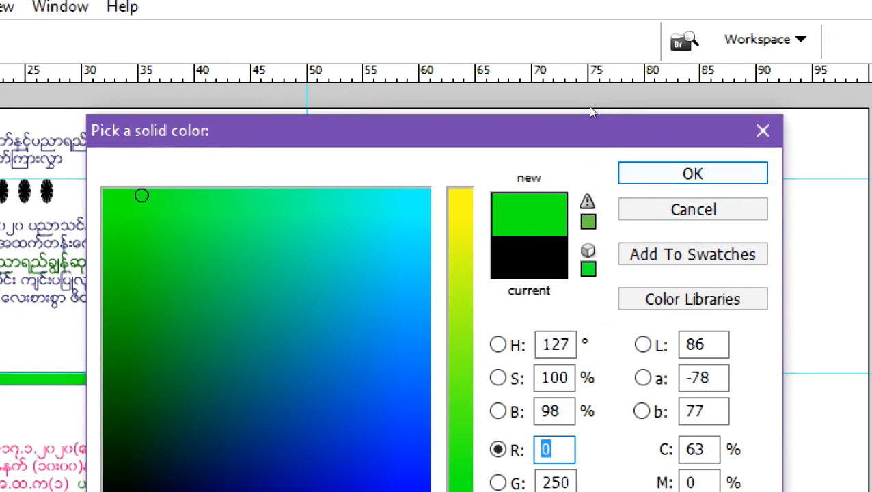
pyautogui.press('Return')
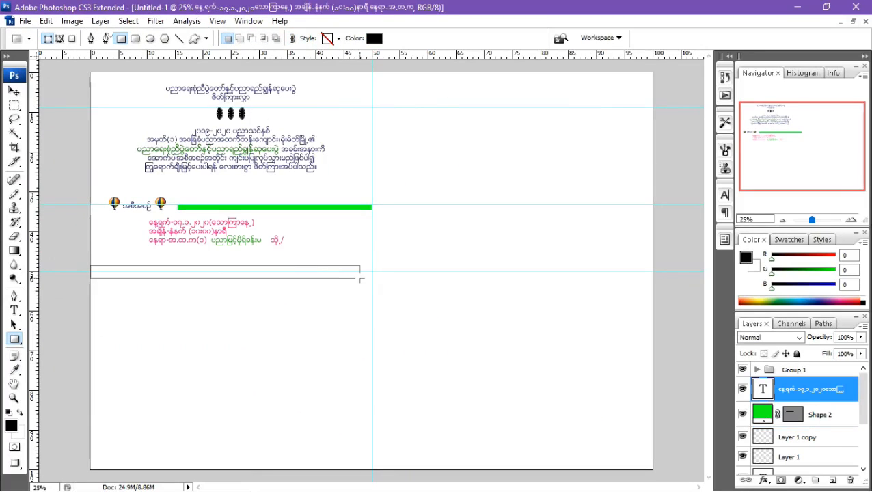
# - Draw a thin black bar from the page's left edge to the central vertical guide along the lowest horizontal guide
pyautogui.moveTo(360, 276); pyautogui.dragTo(368, 275)
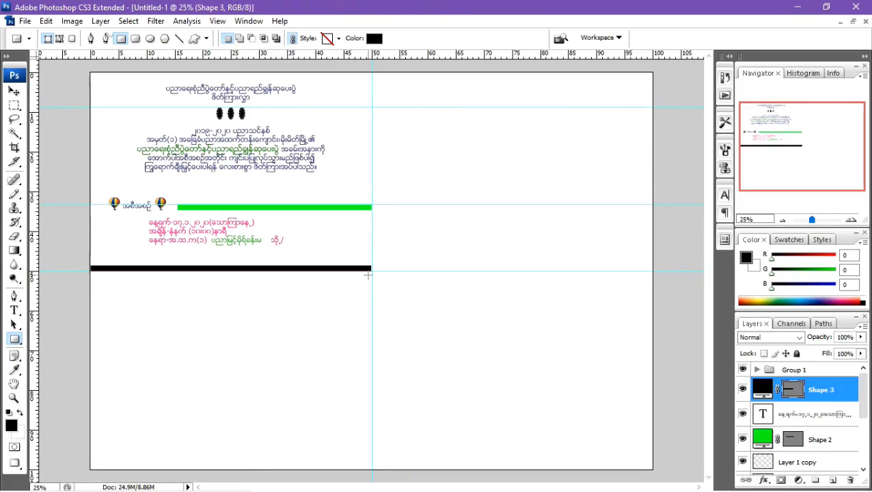
# - Recolour the bar along the lowest horizontal guide sky blue with hue 190°, saturation 100% and brightness 89%
pyautogui.click(375, 39)
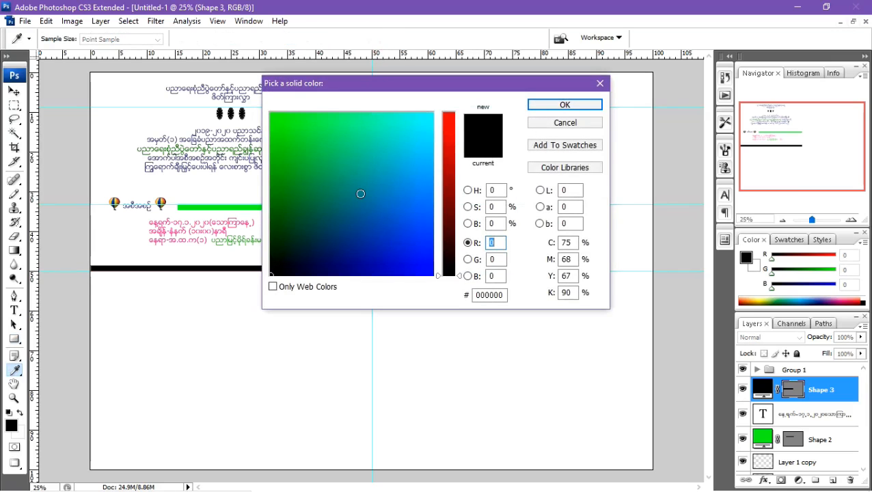
pyautogui.click(360, 193)
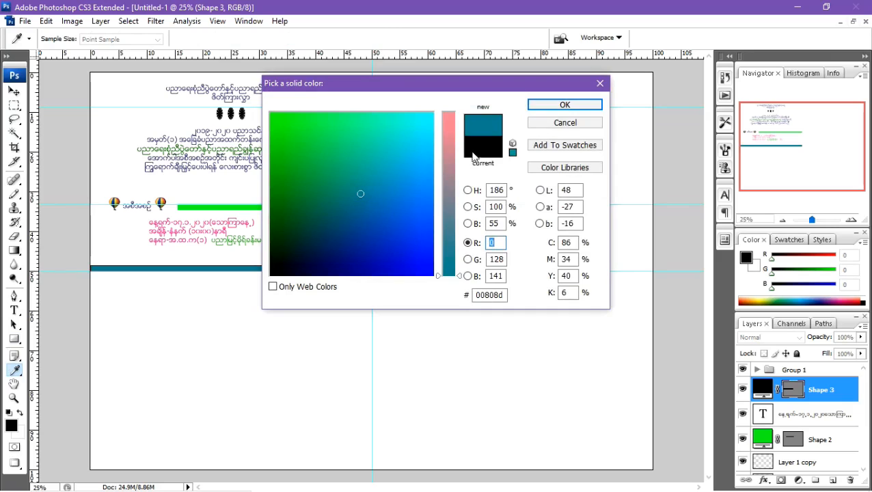
pyautogui.click(422, 225)
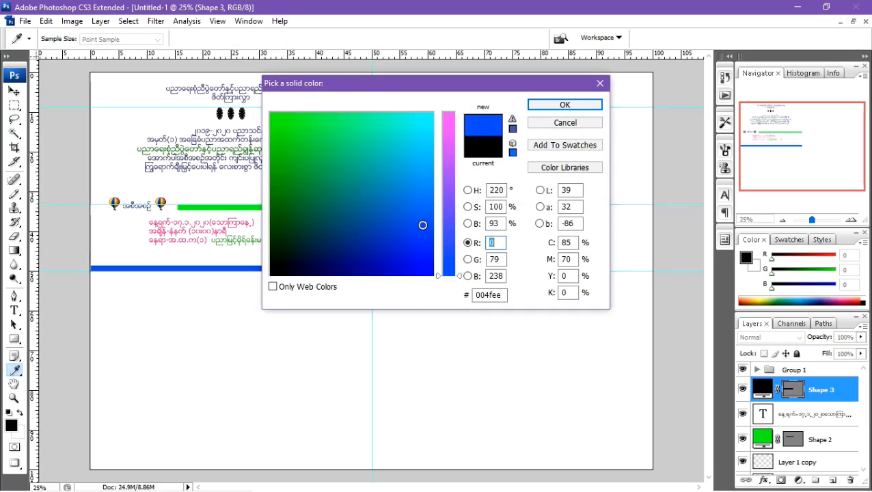
pyautogui.click(392, 243)
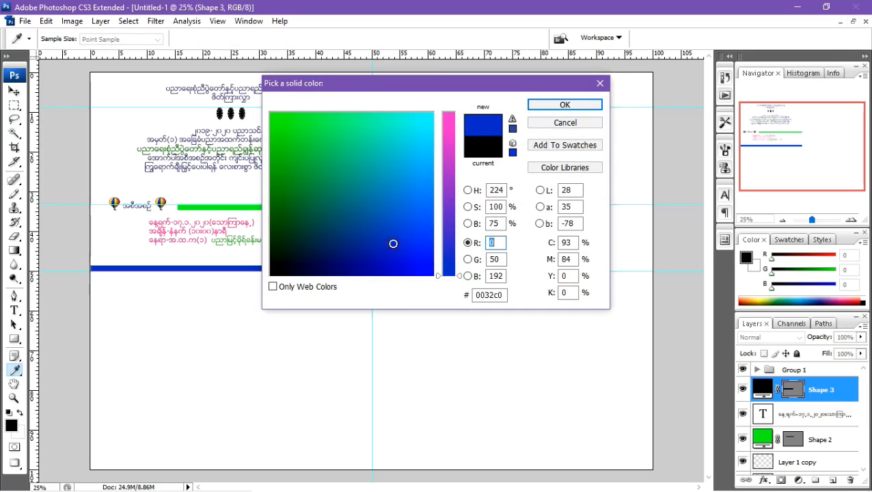
pyautogui.click(416, 154)
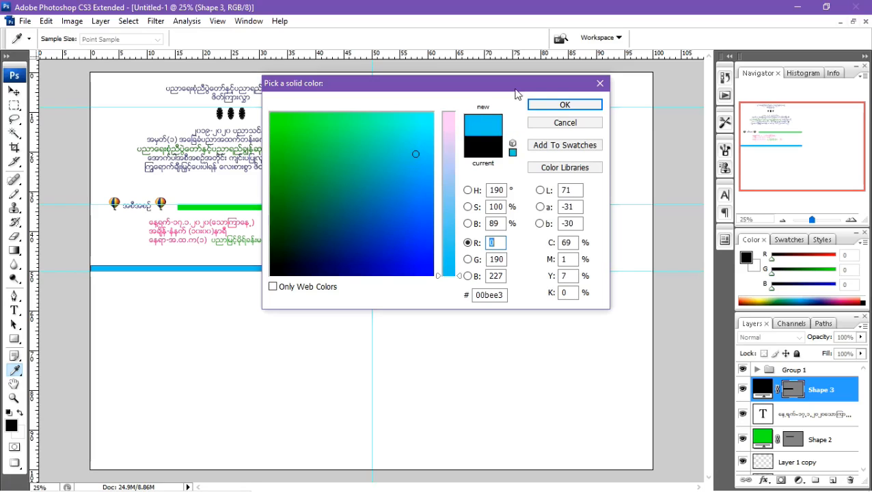
pyautogui.click(576, 106)
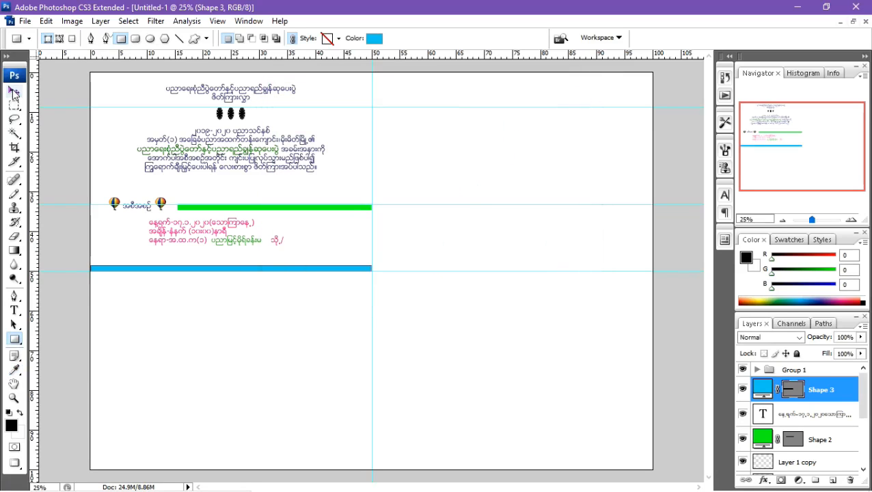
# - Place a copy of the blue bar flush along the page's top edge, ending at the central vertical guide
pyautogui.click(14, 91)
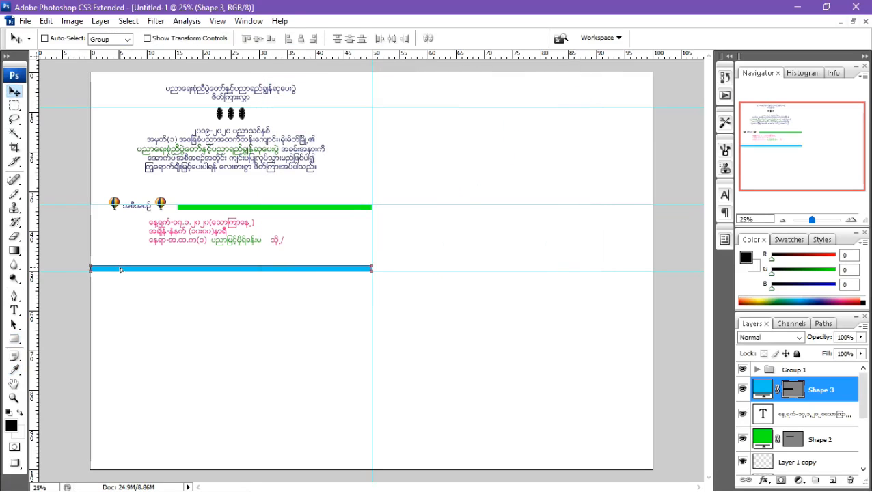
pyautogui.moveTo(120, 271); pyautogui.dragTo(120, 77)
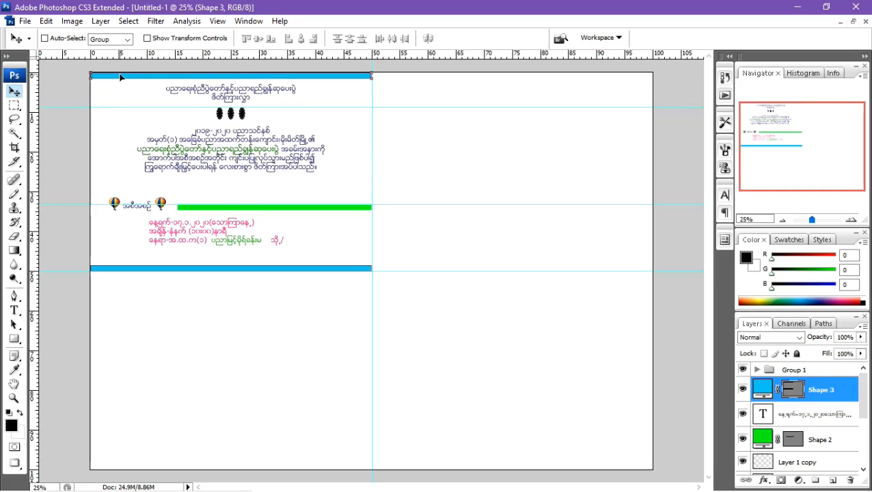
pyautogui.hotkey('ctrl', '0')
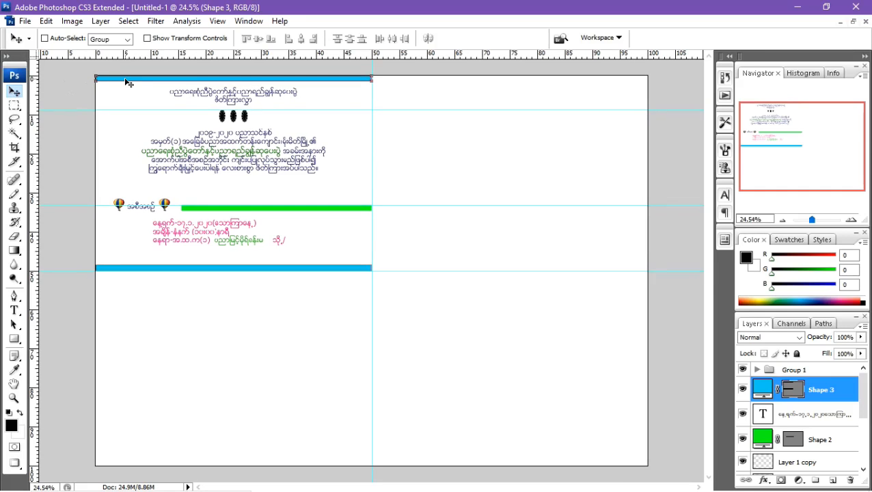
# - Open the beautiful-rose-flowers-bunch stock photo from the photo 1 folder and convert its locked background into a normal layer
pyautogui.hotkey('ctrl', 'o')
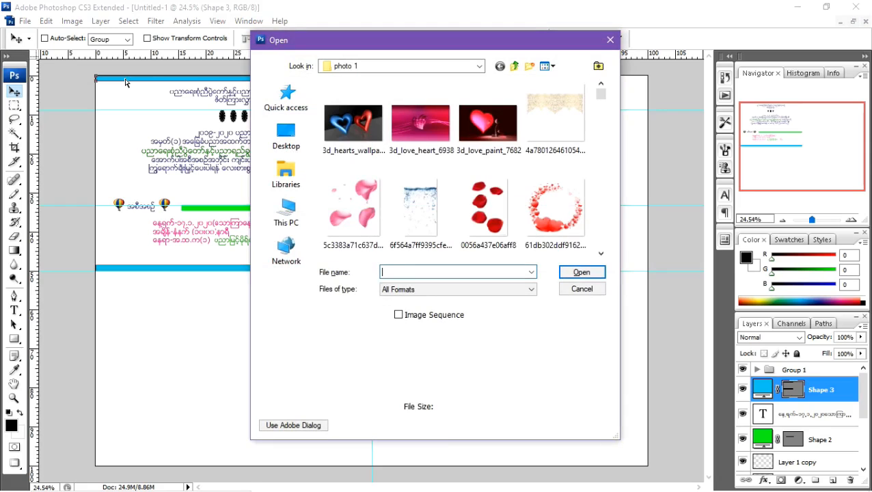
pyautogui.click(601, 254)
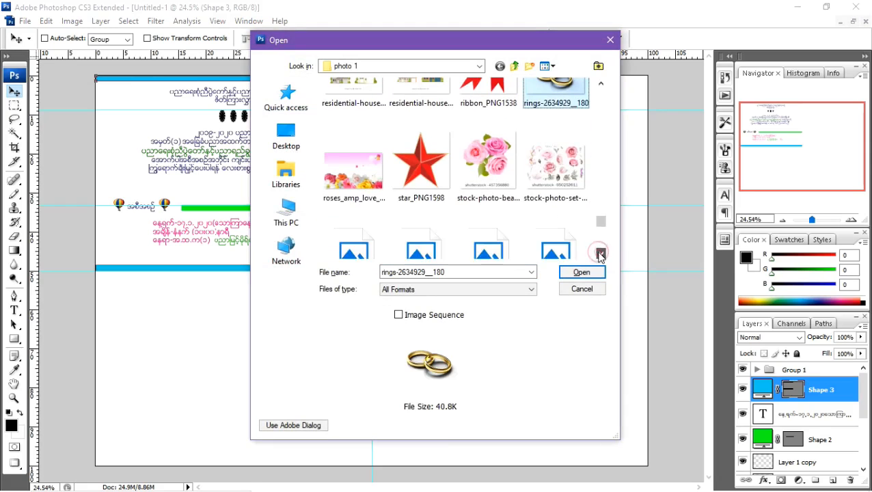
pyautogui.doubleClick(483, 168)
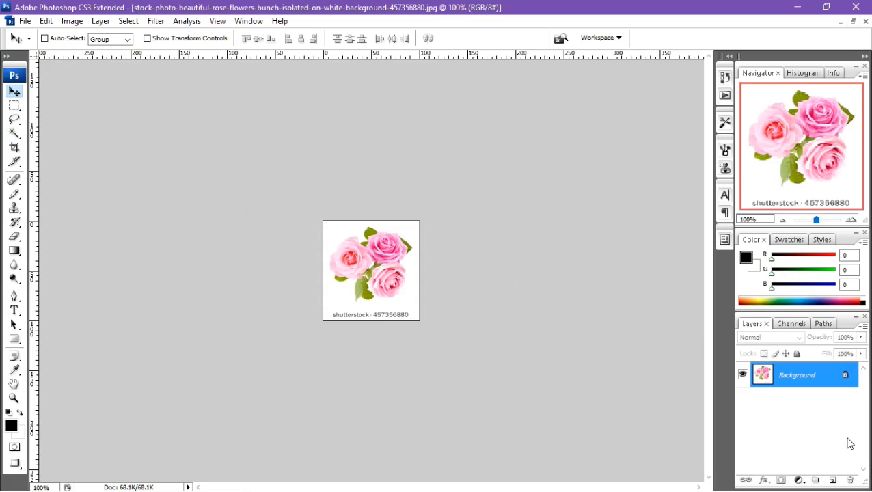
pyautogui.doubleClick(845, 376)
pyautogui.click(547, 154)
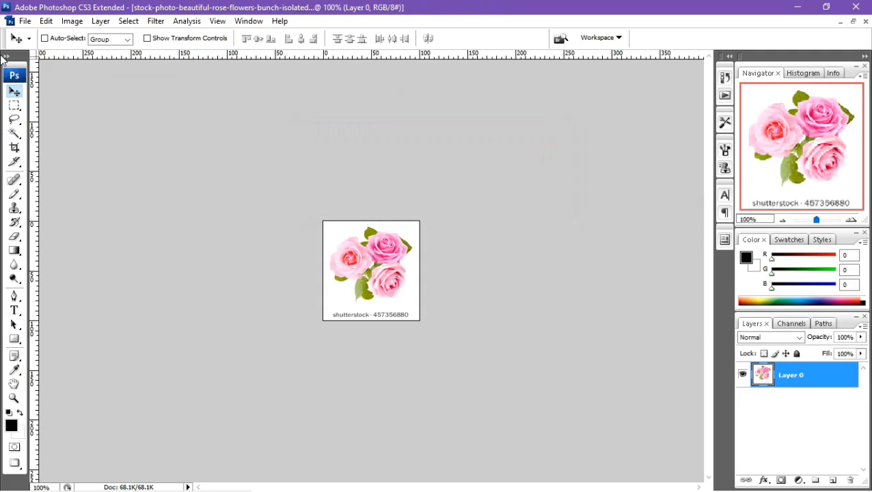
# - Delete the white background around the roses with the Magic Wand tool and clear the selection
pyautogui.click(17, 135)
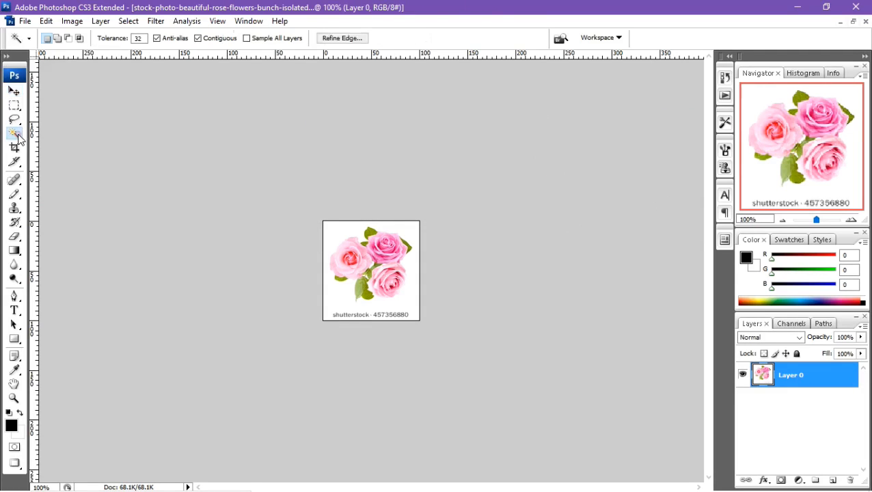
pyautogui.click(328, 237)
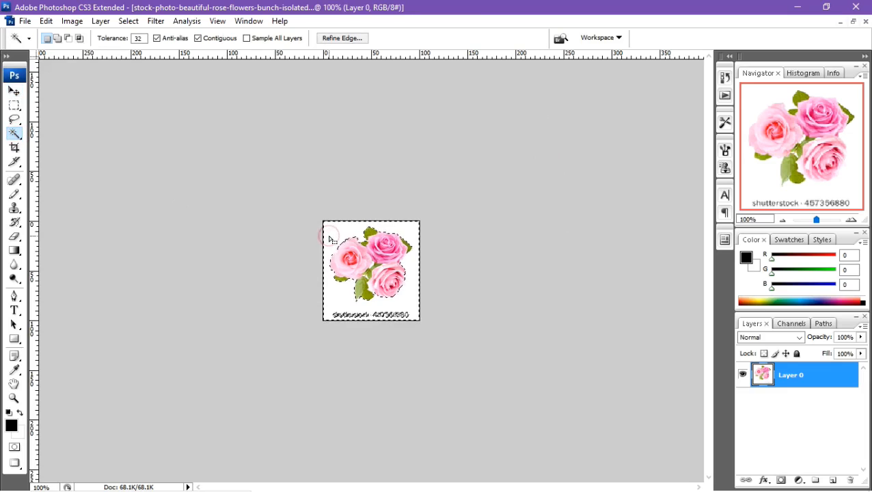
pyautogui.press('Delete')
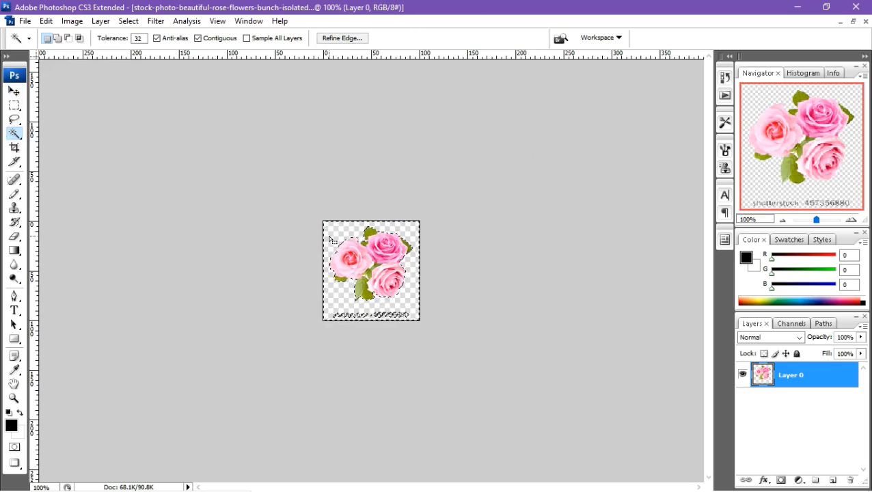
pyautogui.hotkey('ctrl', 'd')
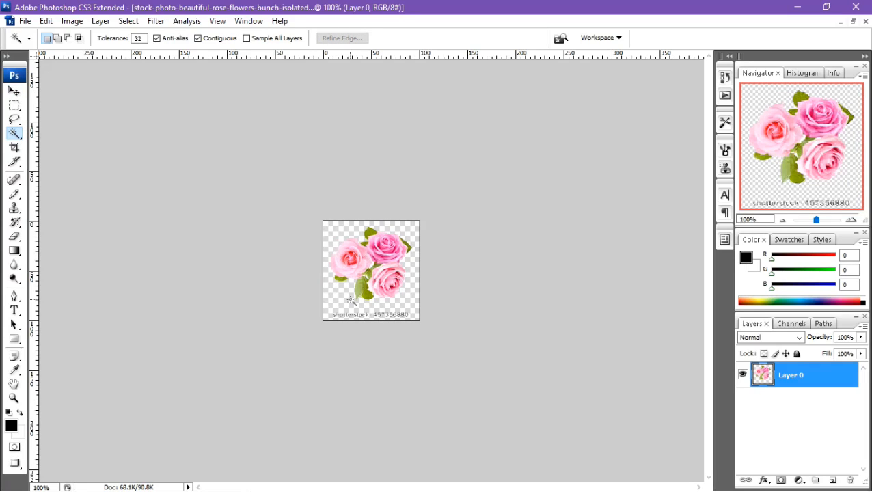
# - Crop the rose picture at full width to cut off the shutterstock caption strip beneath the flowers
pyautogui.hotkey('ctrl', '+')
pyautogui.hotkey('ctrl', '+')
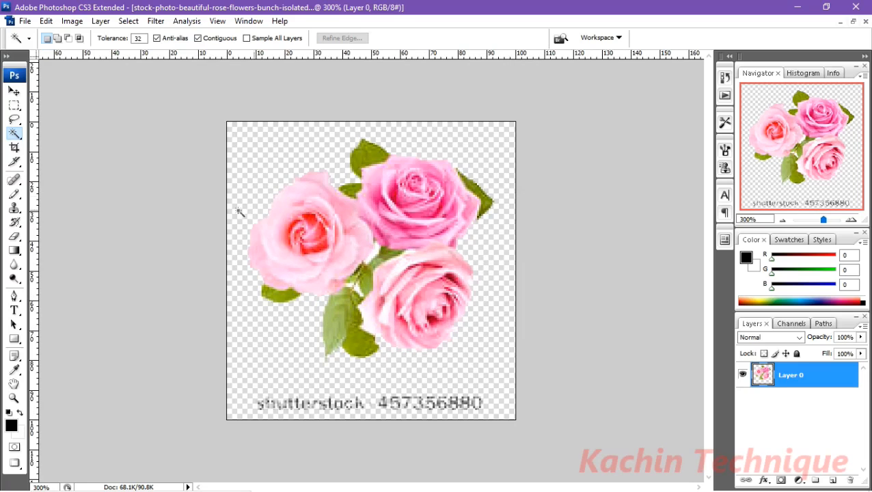
pyautogui.click(14, 149)
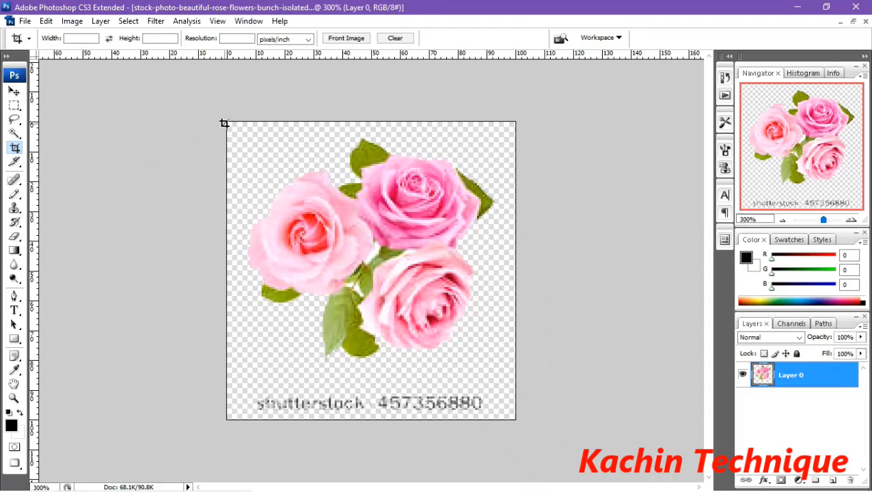
pyautogui.moveTo(228, 124); pyautogui.dragTo(517, 388)
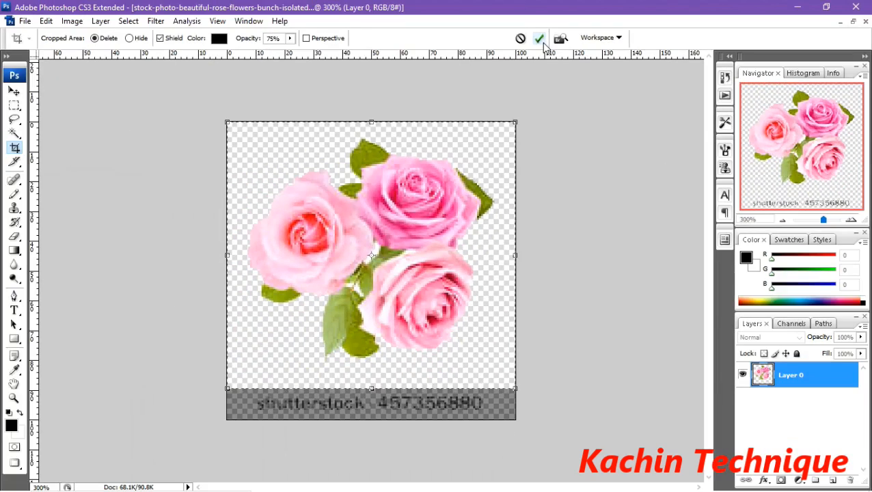
pyautogui.click(543, 43)
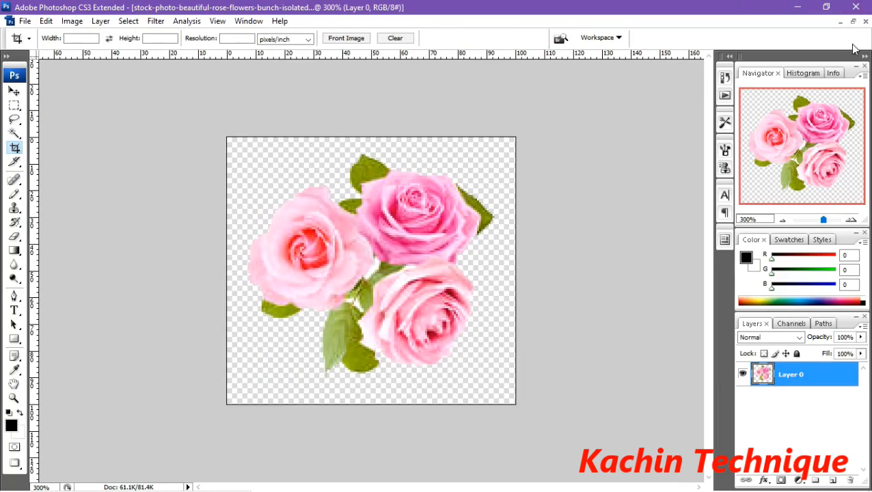
# - Copy the cut-out roses into the Untitled-1 invitation, right of the event details, and show the card full size again
pyautogui.click(853, 23)
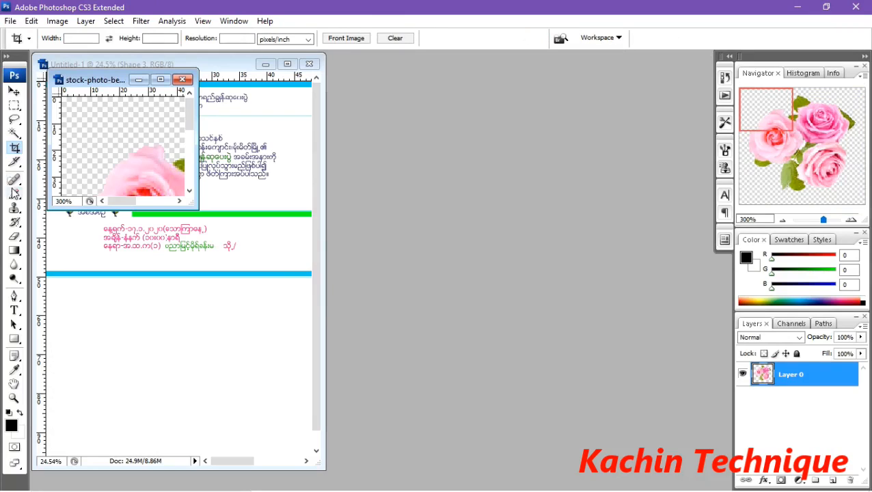
pyautogui.click(14, 91)
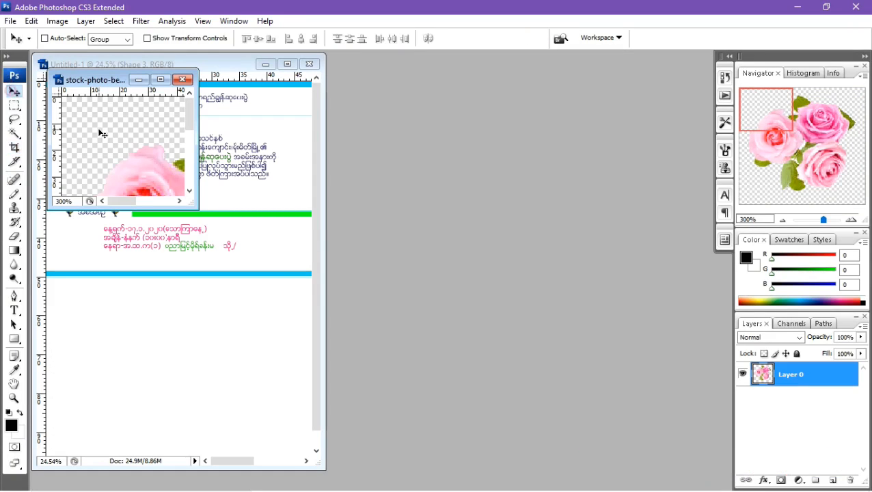
pyautogui.moveTo(137, 174); pyautogui.dragTo(272, 232)
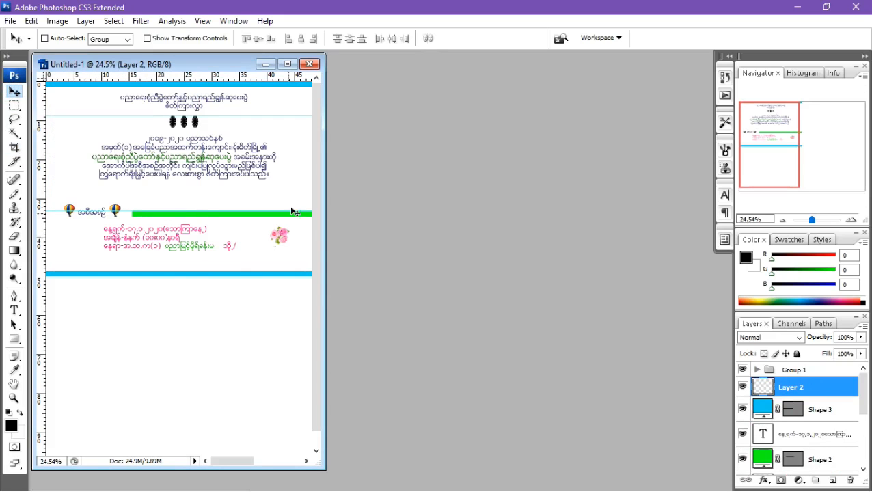
pyautogui.click(290, 65)
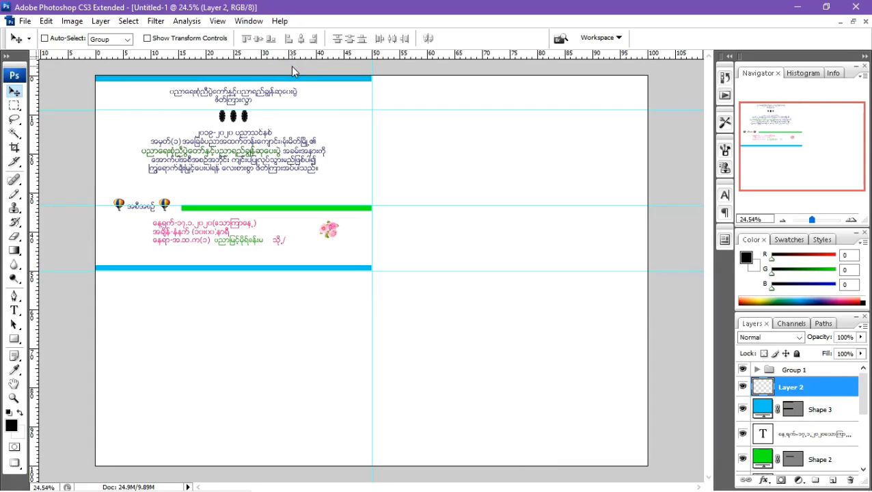
# - Remove the blue bar at the page's top edge and raise the lower blue bar about 2% above its guide
pyautogui.keyDown('ctrl'); pyautogui.click(327, 79); pyautogui.keyUp('ctrl')
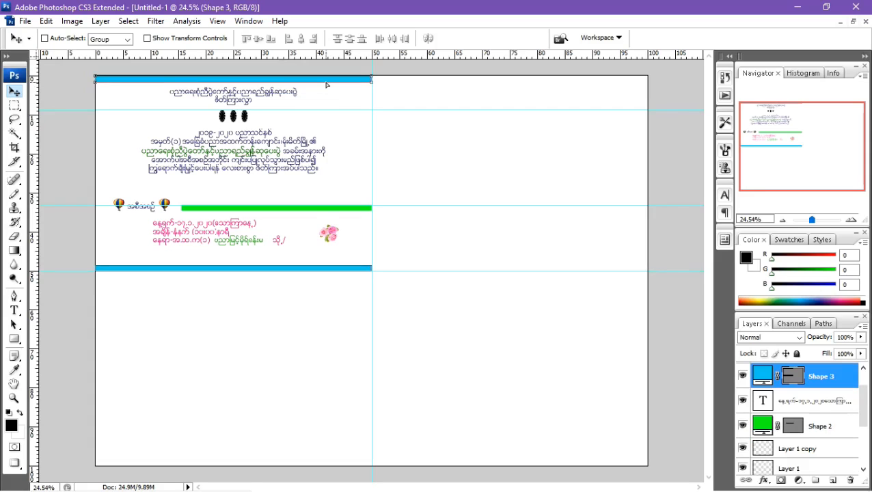
pyautogui.moveTo(326, 85); pyautogui.dragTo(327, 84)
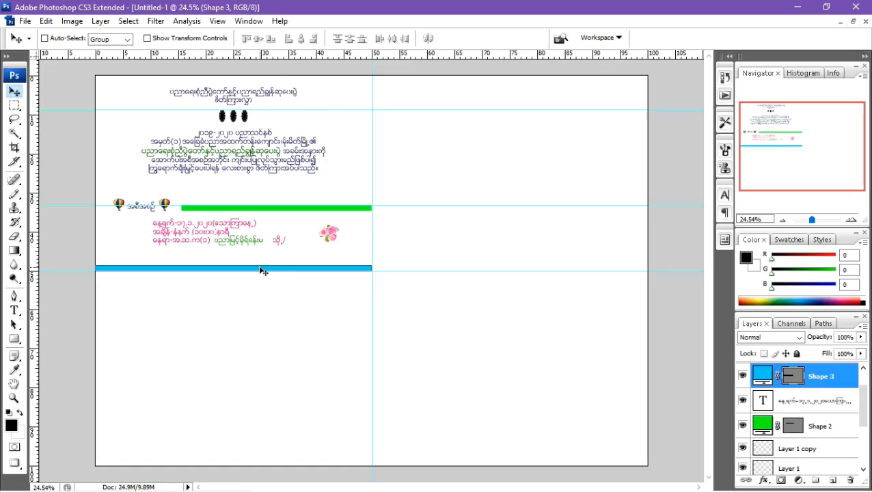
pyautogui.moveTo(259, 270); pyautogui.dragTo(259, 262)
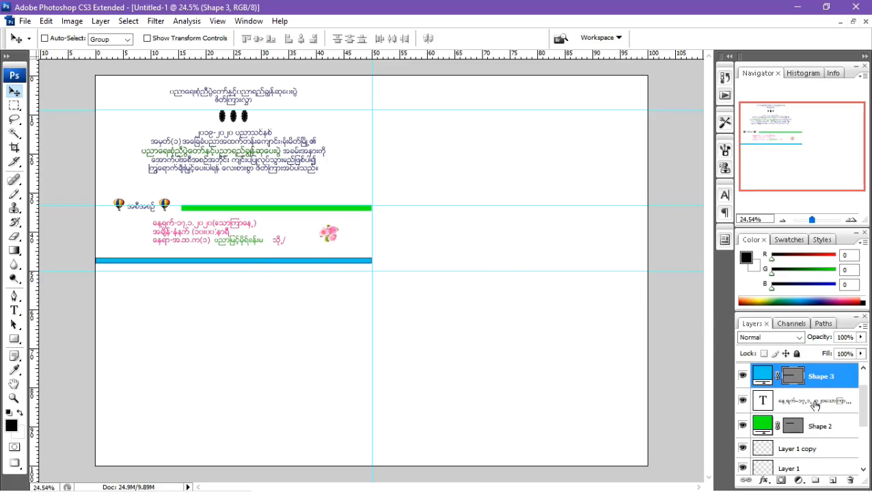
# - Move the event details text slightly down and right, between the green and blue bars
pyautogui.click(815, 406)
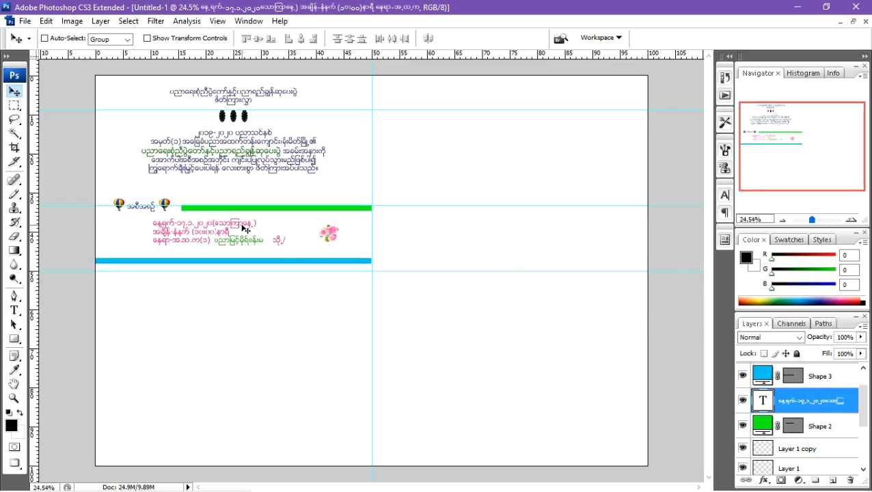
pyautogui.moveTo(243, 228); pyautogui.dragTo(244, 234)
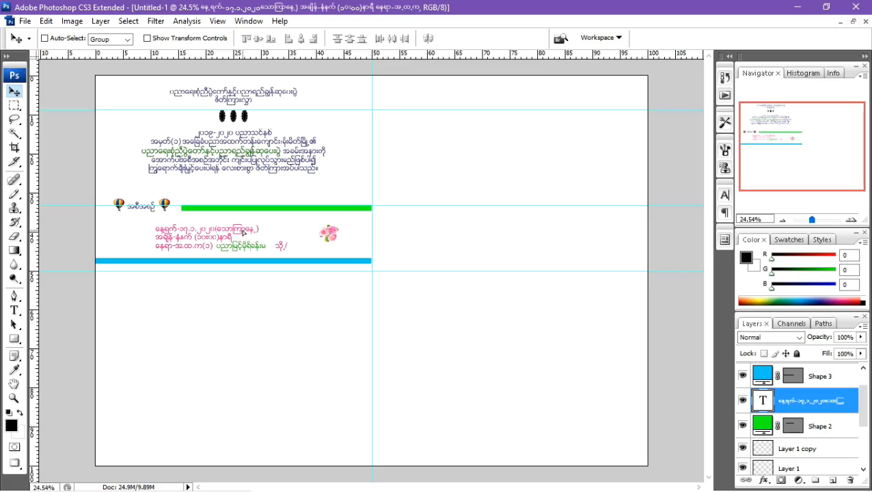
pyautogui.moveTo(243, 233); pyautogui.dragTo(245, 229)
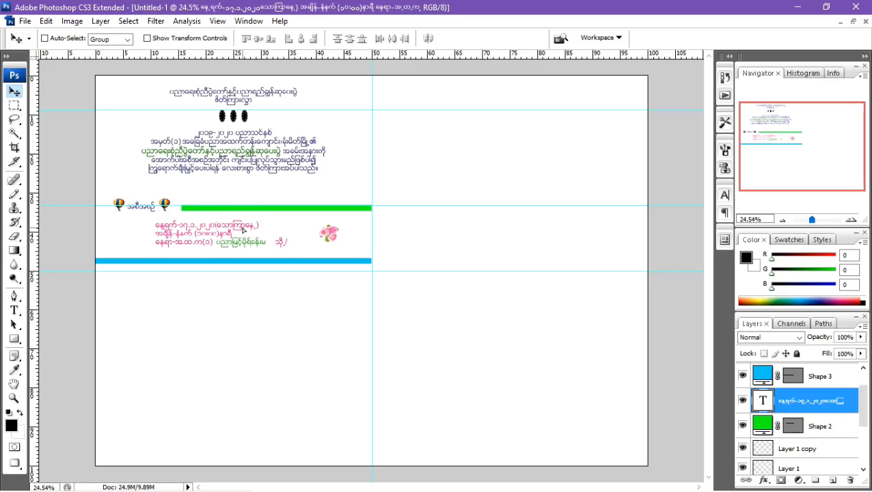
# - Place a copy of the blue bar above the invitation title, about 2% below the page's top edge
pyautogui.keyDown('ctrl'); pyautogui.click(248, 262); pyautogui.keyUp('ctrl')
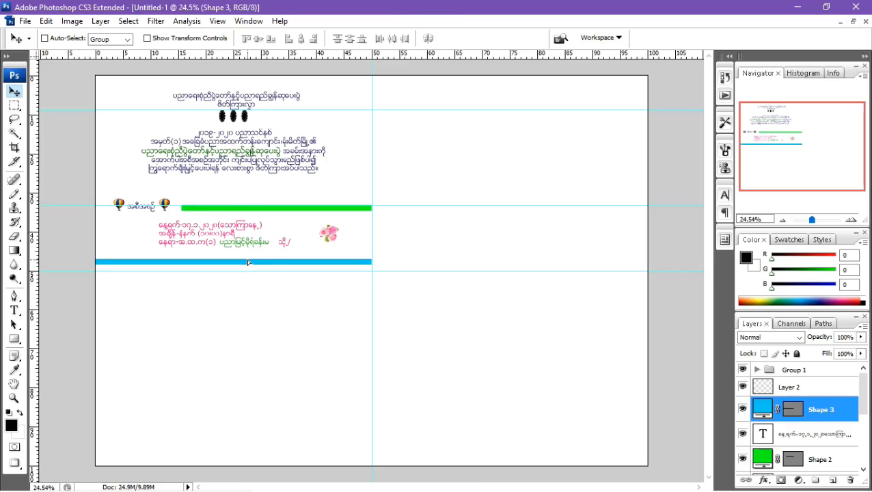
pyautogui.moveTo(248, 263); pyautogui.dragTo(247, 81)
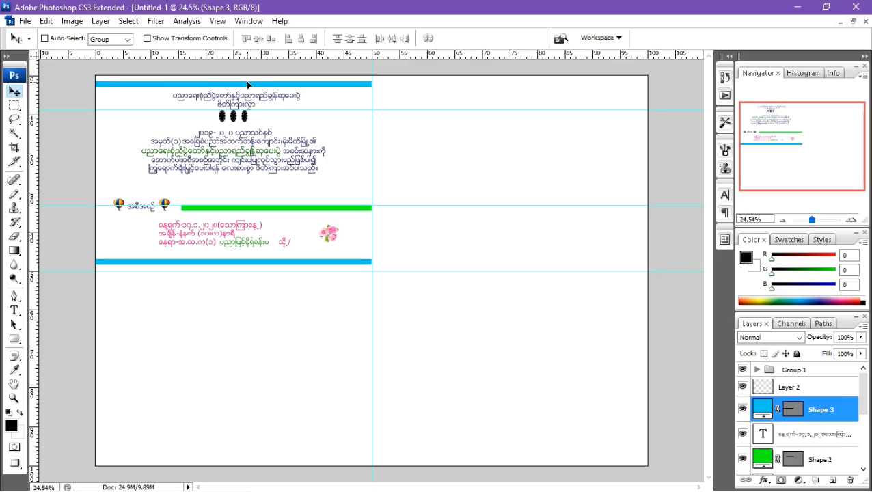
pyautogui.moveTo(248, 82); pyautogui.dragTo(247, 82)
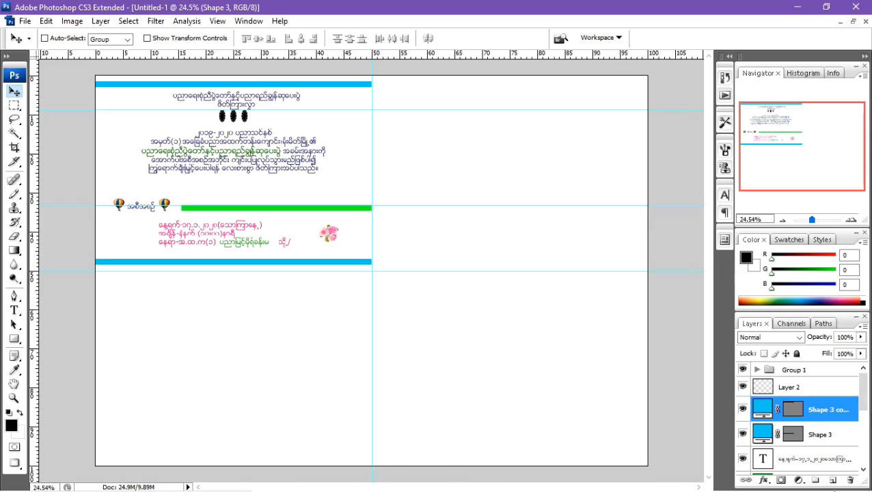
pyautogui.click(864, 471)
pyautogui.click(864, 471)
pyautogui.click(863, 471)
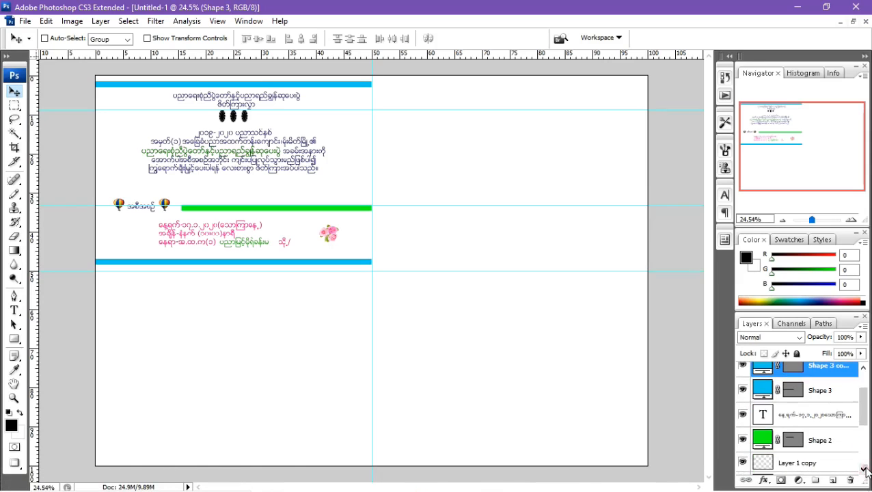
# - Move the roses from the right of the event details to the left of that text
pyautogui.click(864, 368)
pyautogui.click(742, 388)
pyautogui.click(741, 389)
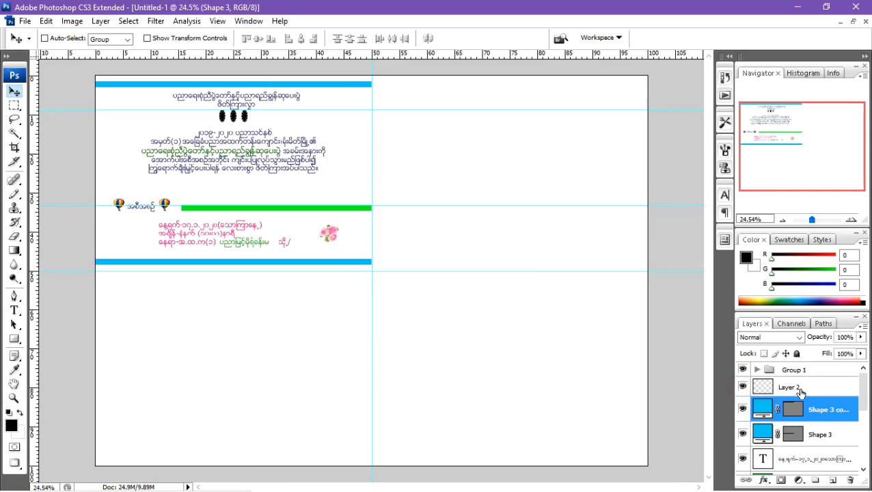
pyautogui.click(802, 394)
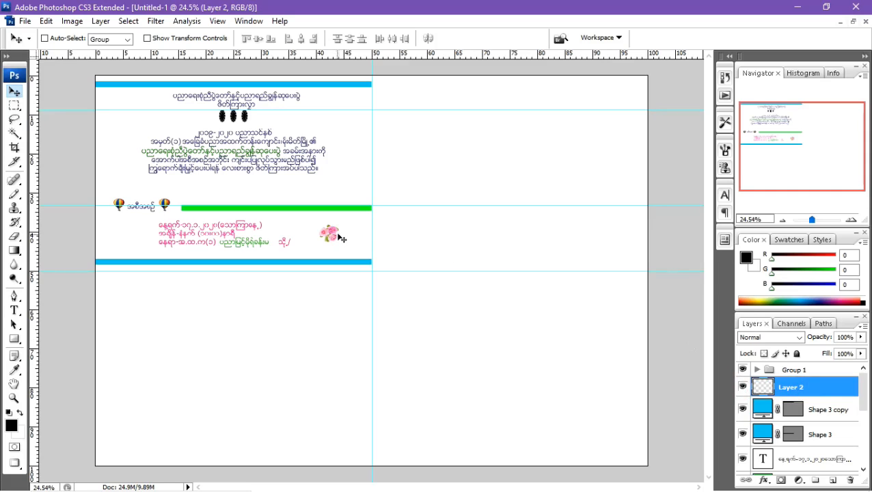
pyautogui.moveTo(331, 239); pyautogui.dragTo(117, 241)
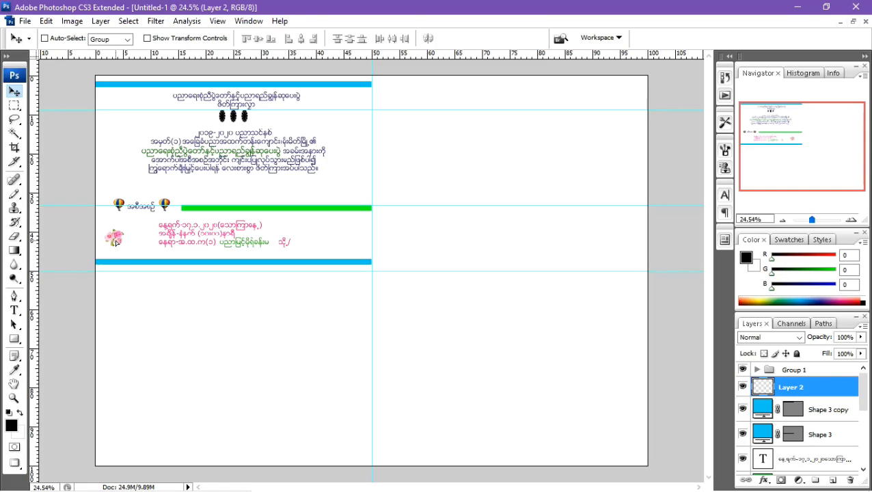
# - Enlarge the roses proportionally to about 180% and centre them between the balloon heading and the lower blue bar
pyautogui.hotkey('ctrl', 't')
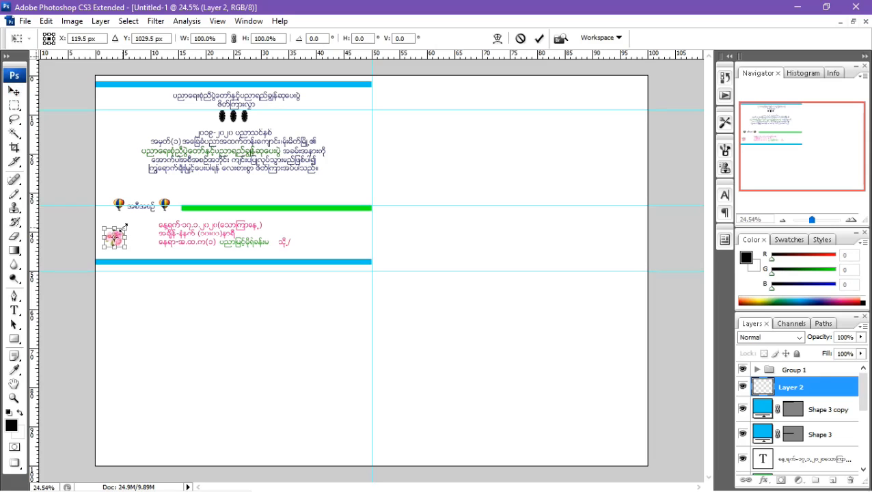
pyautogui.moveTo(124, 227); pyautogui.dragTo(146, 221)
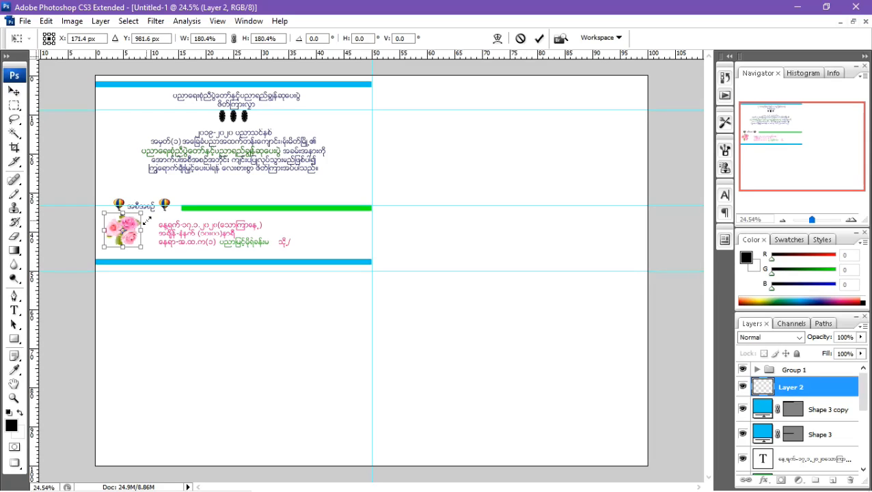
pyautogui.click(541, 38)
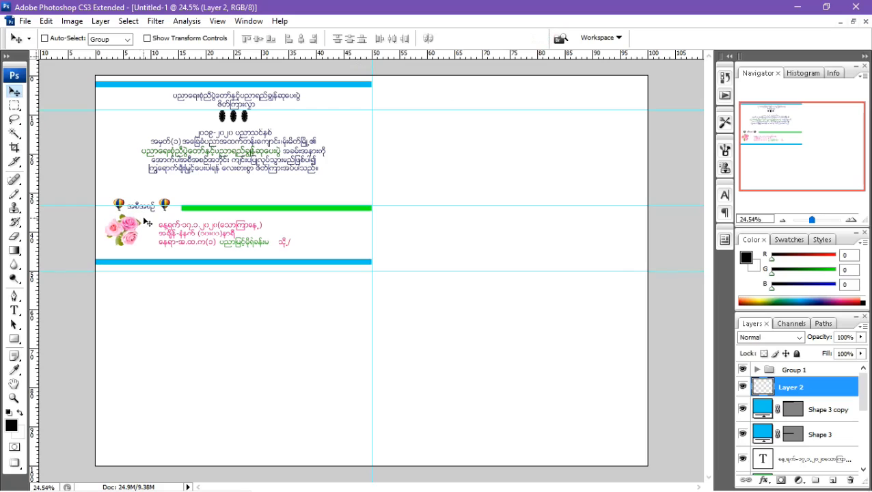
pyautogui.moveTo(127, 231); pyautogui.dragTo(128, 237)
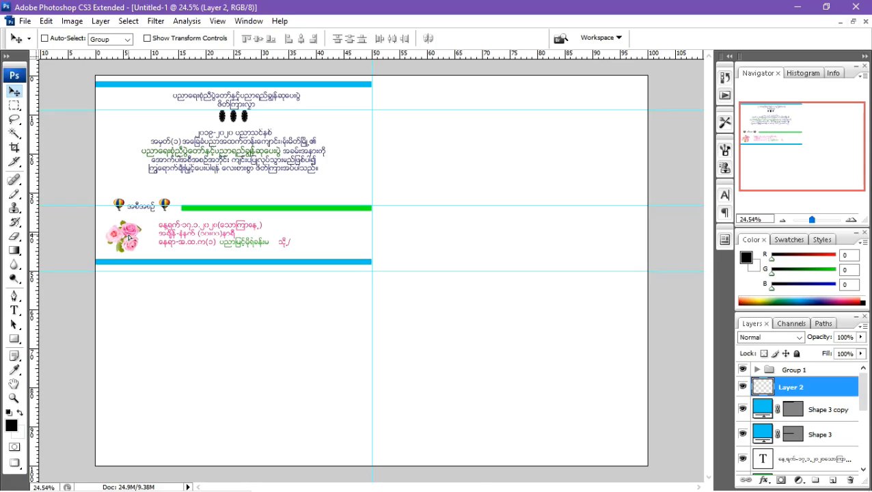
pyautogui.moveTo(128, 237); pyautogui.dragTo(133, 237)
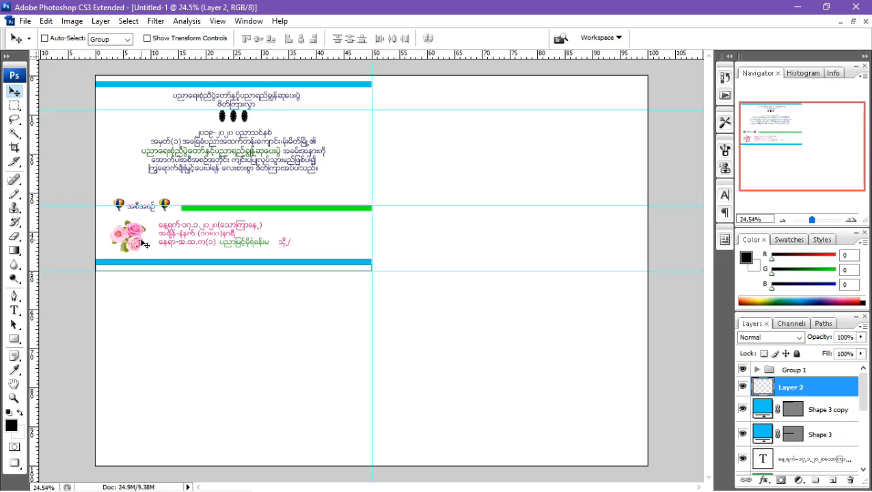
# - Place a copy of the roses just above the green bar's right end and flip it horizontally
pyautogui.moveTo(143, 244); pyautogui.dragTo(353, 187)
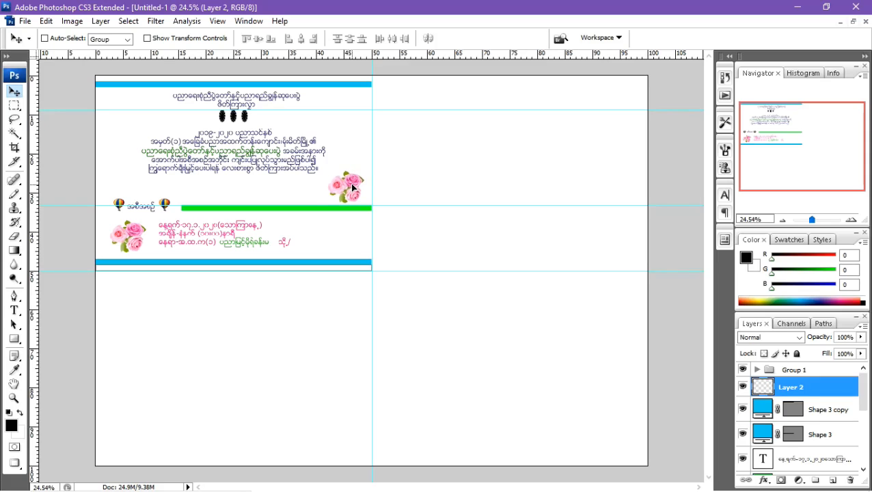
pyautogui.keyDown('alt'); pyautogui.moveTo(353, 188); pyautogui.dragTo(356, 185); pyautogui.keyUp('alt')
pyautogui.hotkey('ctrl', 't')
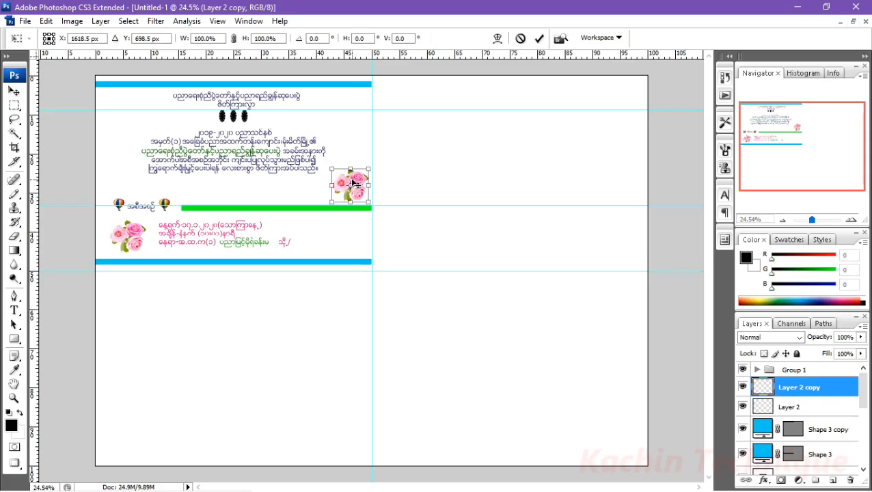
pyautogui.rightClick(352, 180)
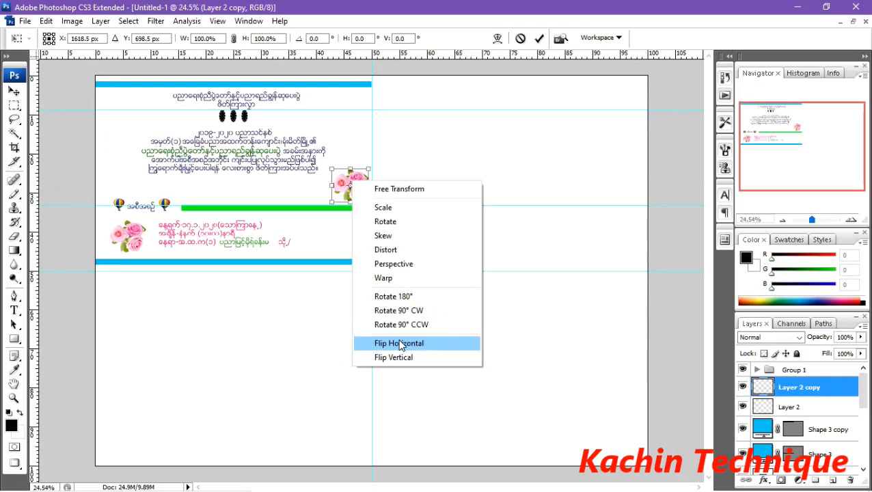
pyautogui.click(401, 344)
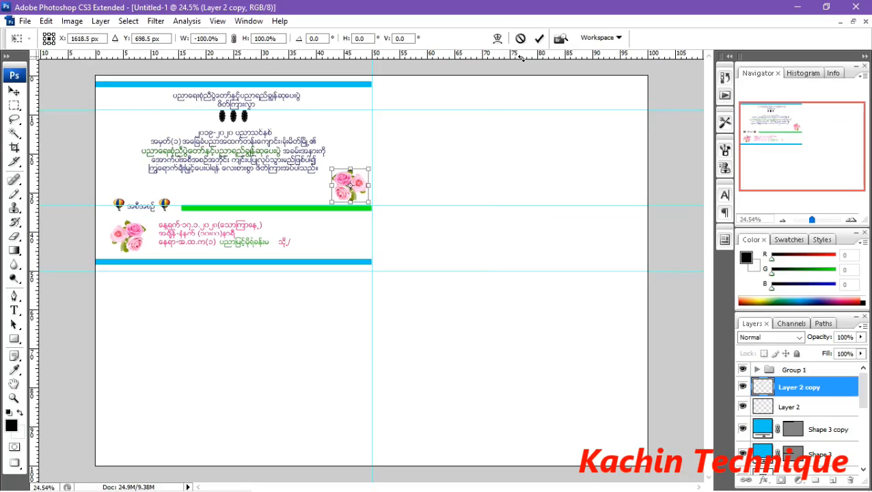
pyautogui.click(540, 37)
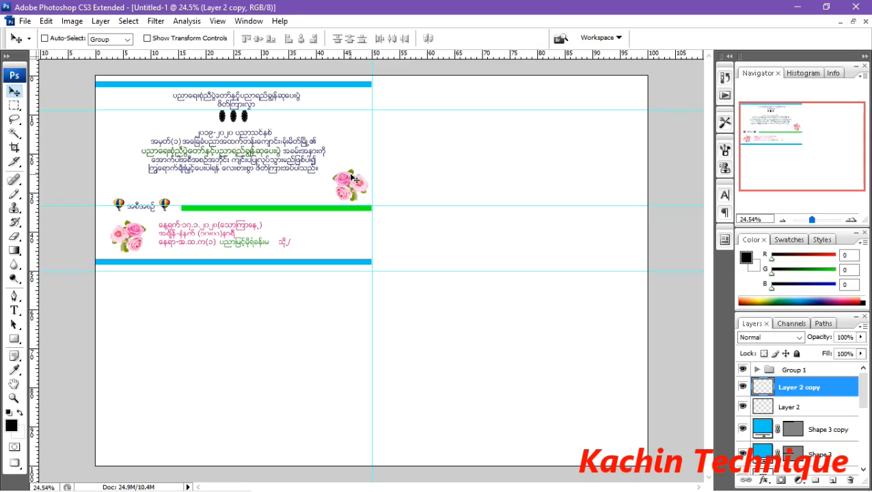
# - Copy the flipped roses to the left of the invitation title, align them with a vertical guide at about 2.5%, and flip the copy vertically
pyautogui.moveTo(352, 179); pyautogui.dragTo(134, 97)
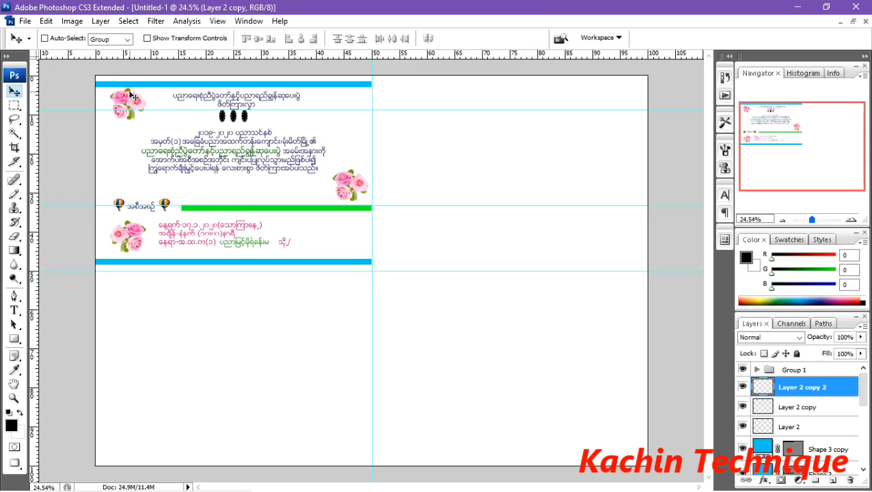
pyautogui.moveTo(37, 97); pyautogui.dragTo(112, 114)
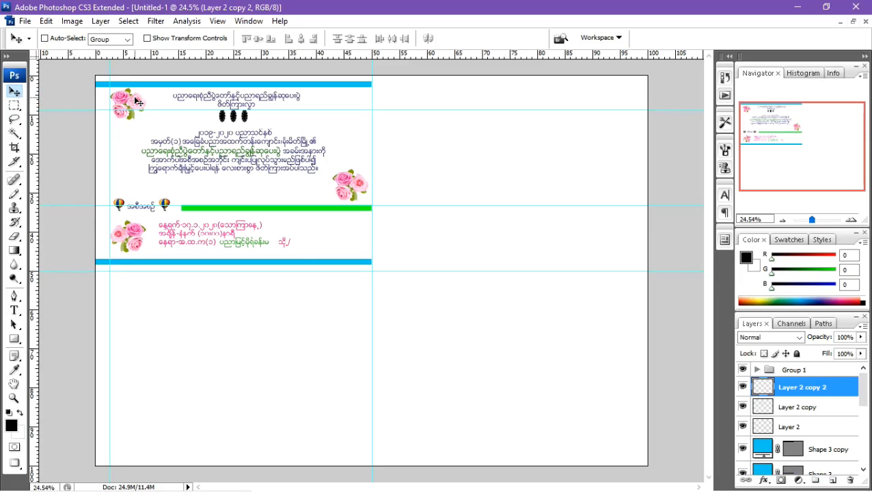
pyautogui.hotkey('ctrl', 't')
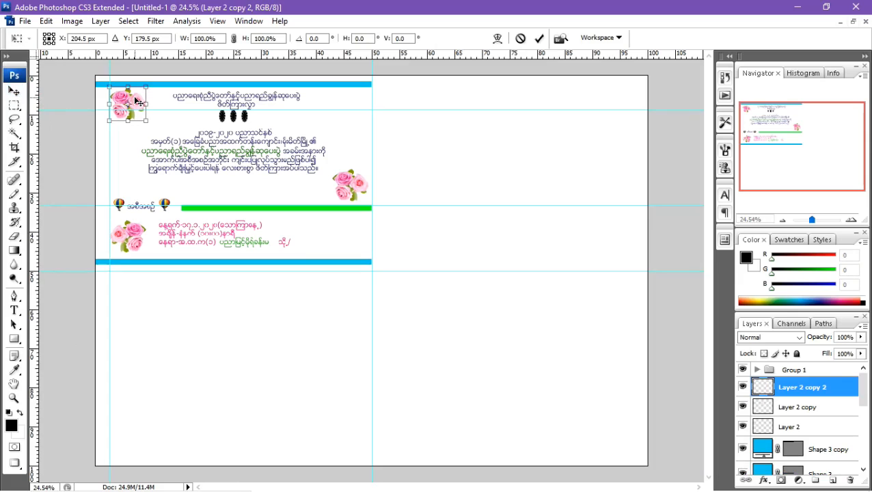
pyautogui.rightClick(135, 98)
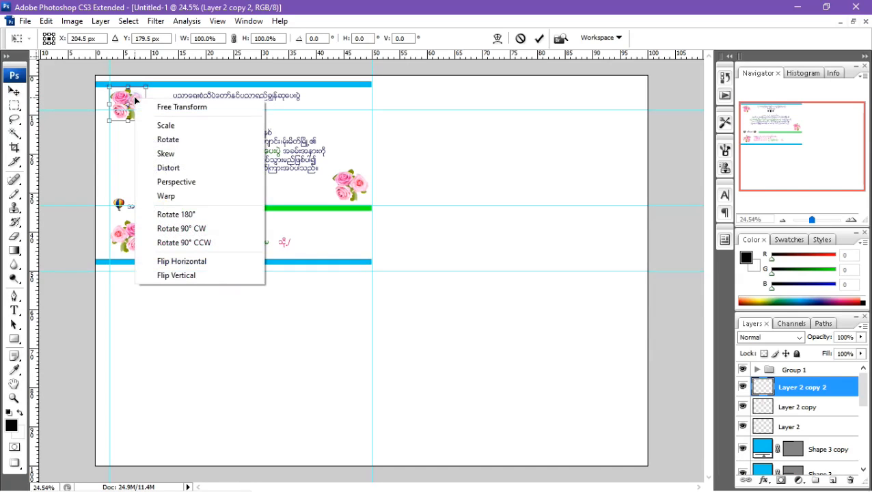
pyautogui.click(191, 274)
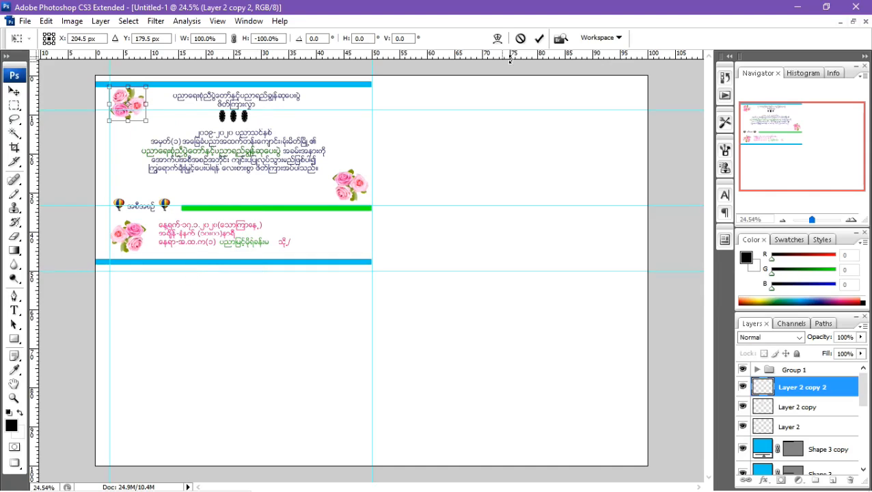
pyautogui.click(540, 38)
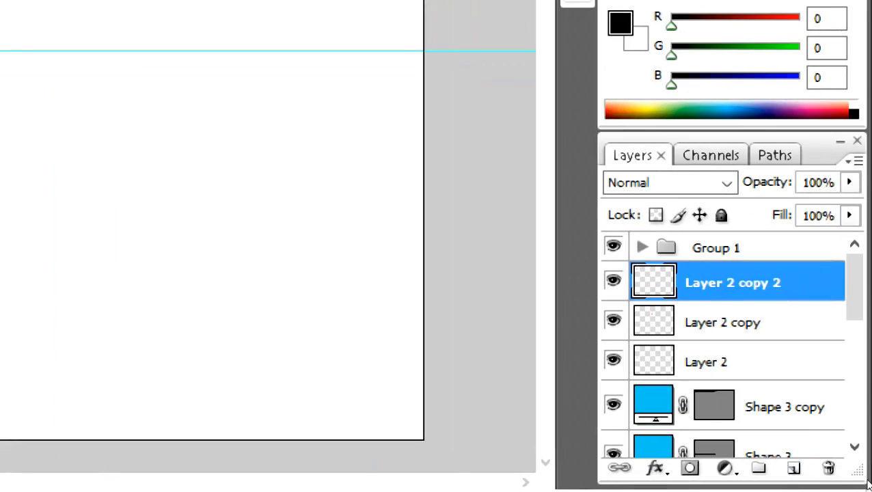
# - Group all the invitation's layers except the Background into one group
pyautogui.scroll(-5, 865, 475)
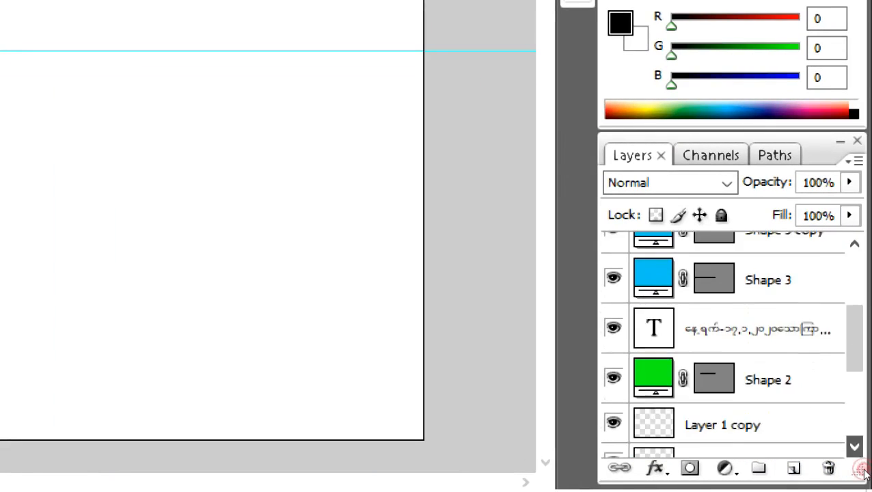
pyautogui.scroll(-3, 863, 473)
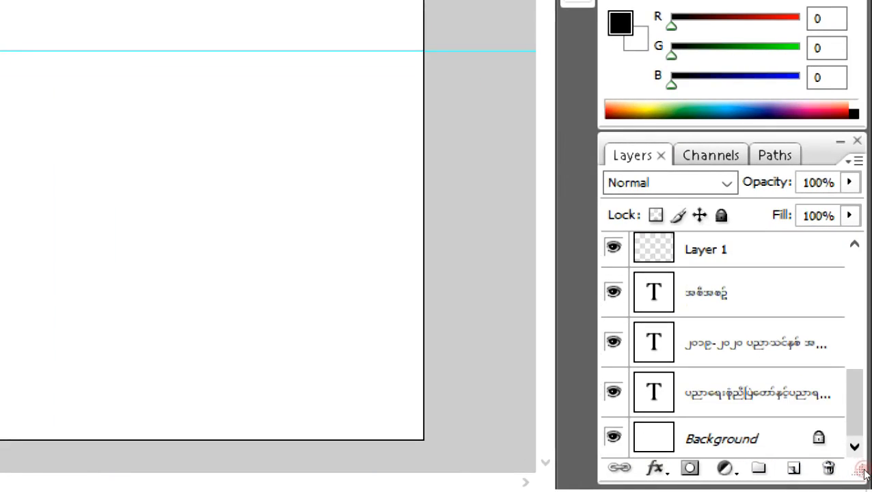
pyautogui.click(810, 412)
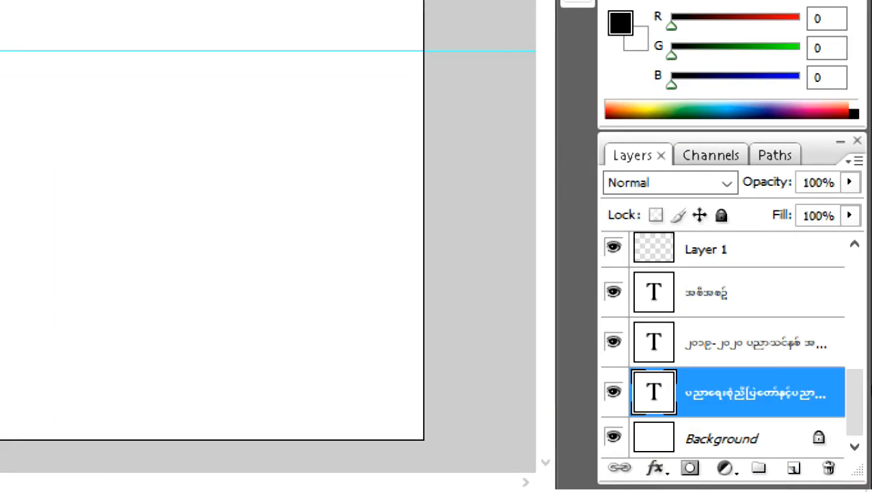
pyautogui.click(868, 368)
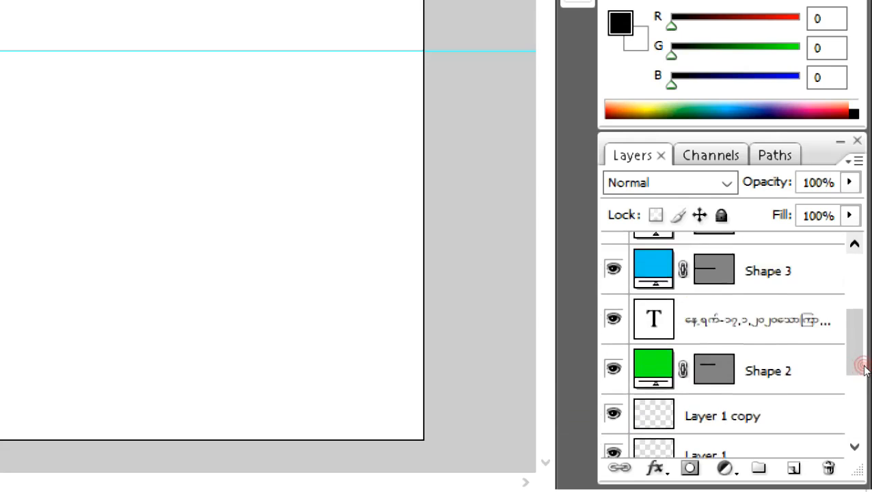
pyautogui.scroll(5, 864, 369)
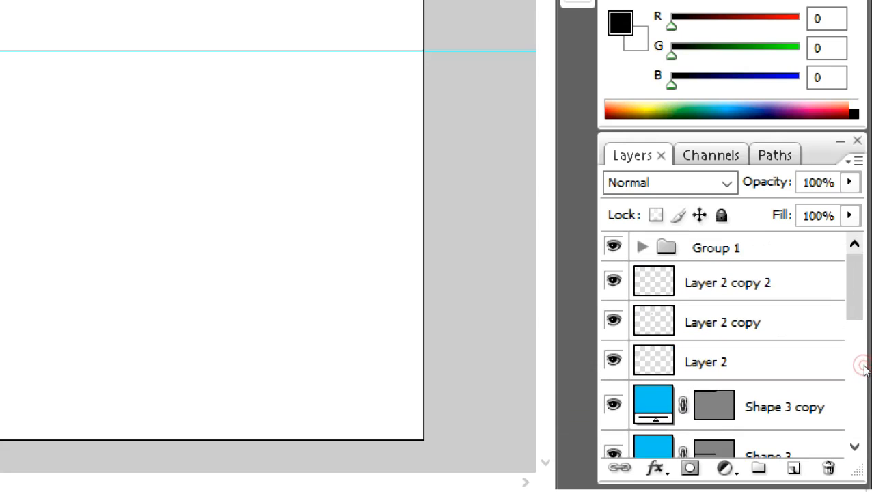
pyautogui.hotkey('ctrl', 'alt', 'a')
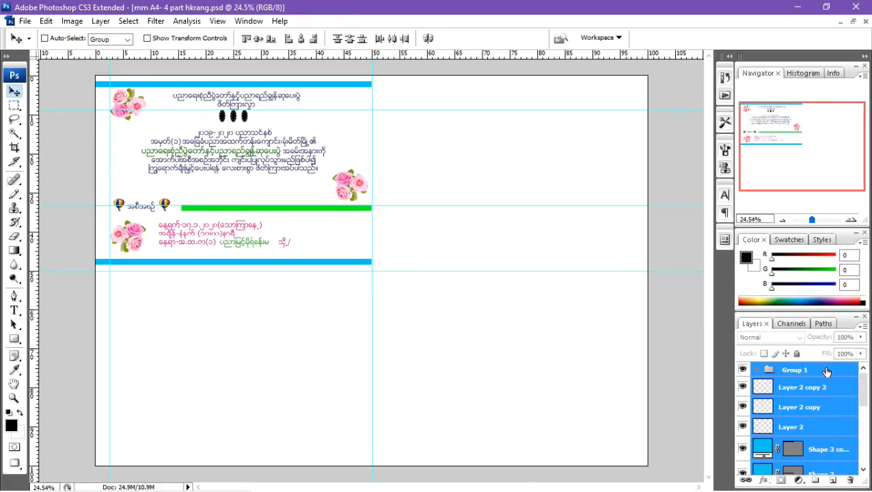
pyautogui.hotkey('ctrl', 'g')
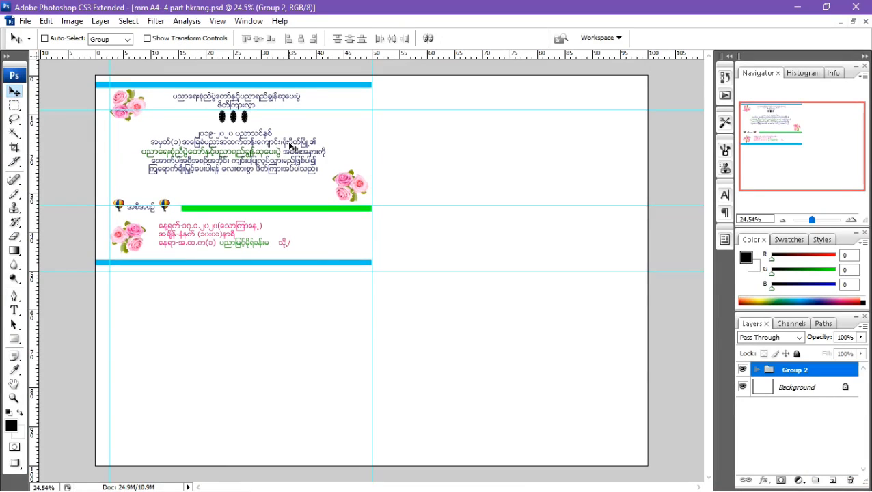
# - Place a copy of the grouped invitation in the upper right quarter of the page
pyautogui.moveTo(290, 146); pyautogui.dragTo(569, 144)
pyautogui.moveTo(570, 144); pyautogui.dragTo(570, 144)
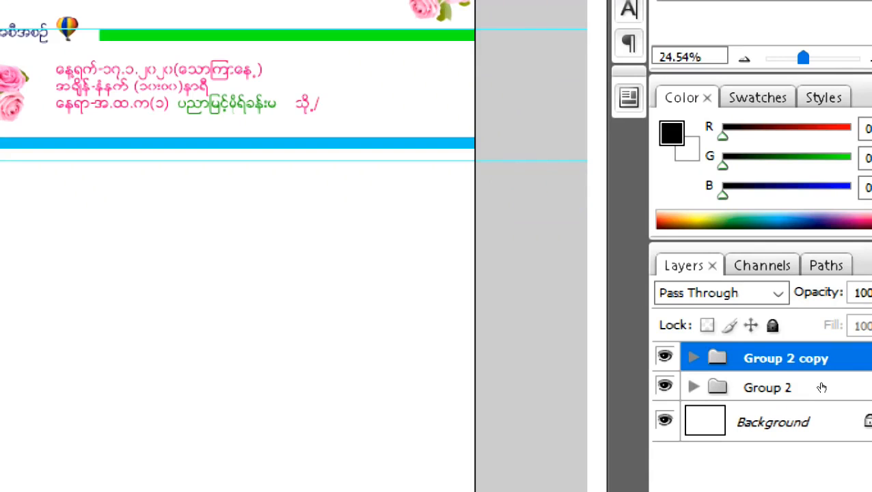
# - Group the two side-by-side invitations and place a copy of the pair in the lower half of the page
pyautogui.keyDown('shift'); pyautogui.click(820, 387); pyautogui.keyUp('shift')
pyautogui.hotkey('ctrl', 'g')
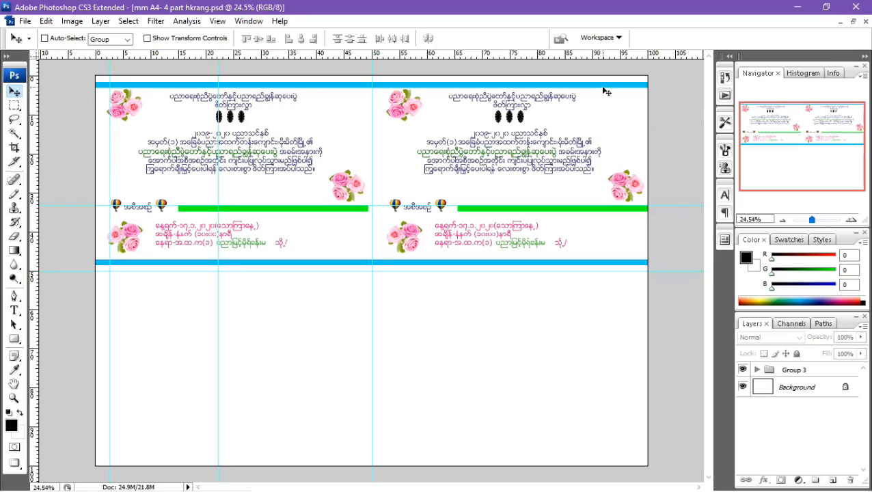
pyautogui.moveTo(605, 90); pyautogui.dragTo(603, 287)
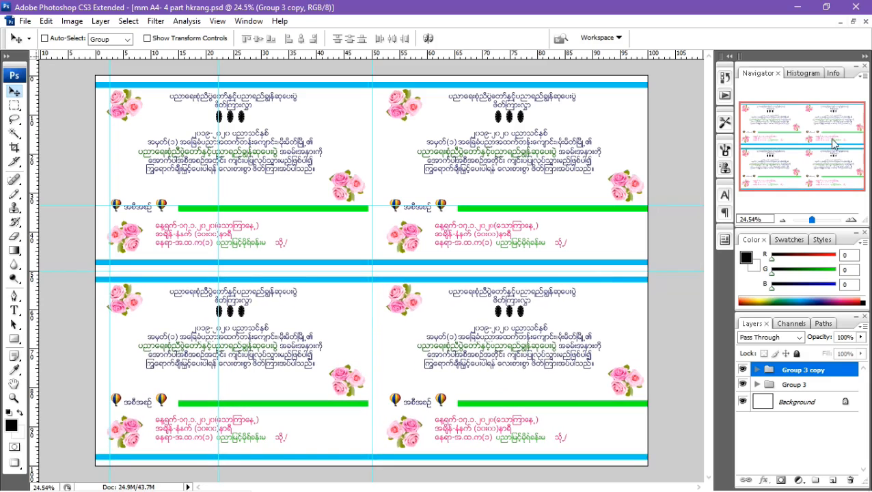